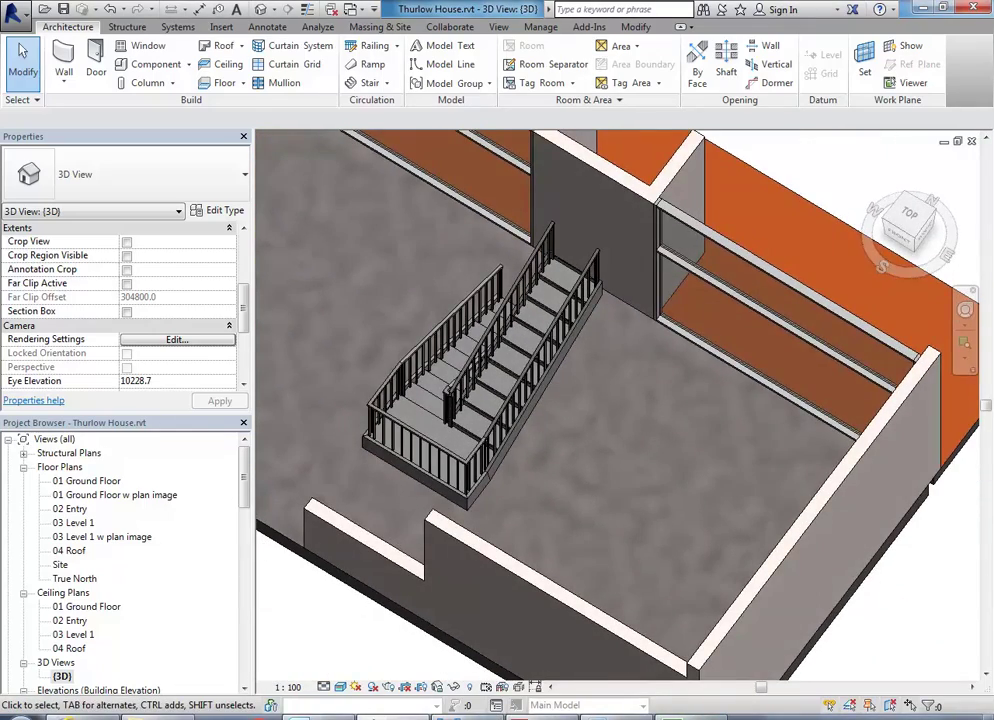
# - Check the staircase reference photo in Windows Photo Viewer and examine the matching stair and its railings in the Revit 3D view
pyautogui.hotkey('alt', 'Tab')
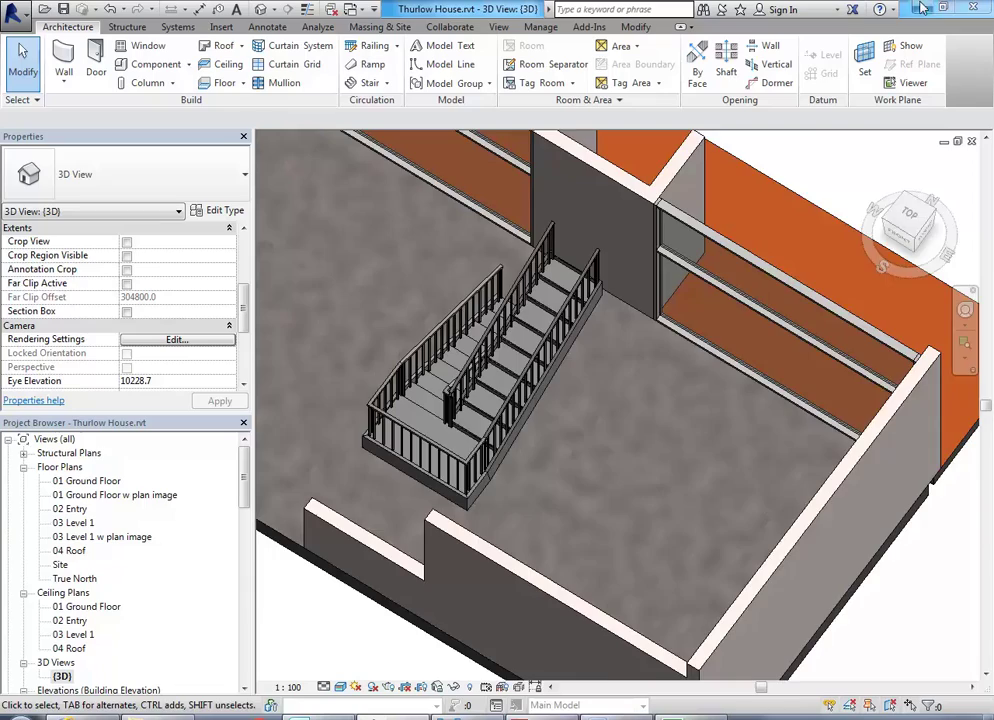
pyautogui.scroll(4, 563, 307)
pyautogui.moveTo(561, 307); pyautogui.dragTo(581, 305, button='middle')
pyautogui.keyDown('shift'); pyautogui.moveTo(545, 405); pyautogui.dragTo(516, 375, button='middle'); pyautogui.keyUp('shift')
pyautogui.scroll(1, 516, 375)
pyautogui.keyDown('shift'); pyautogui.moveTo(575, 472); pyautogui.dragTo(553, 439, button='middle'); pyautogui.keyUp('shift')
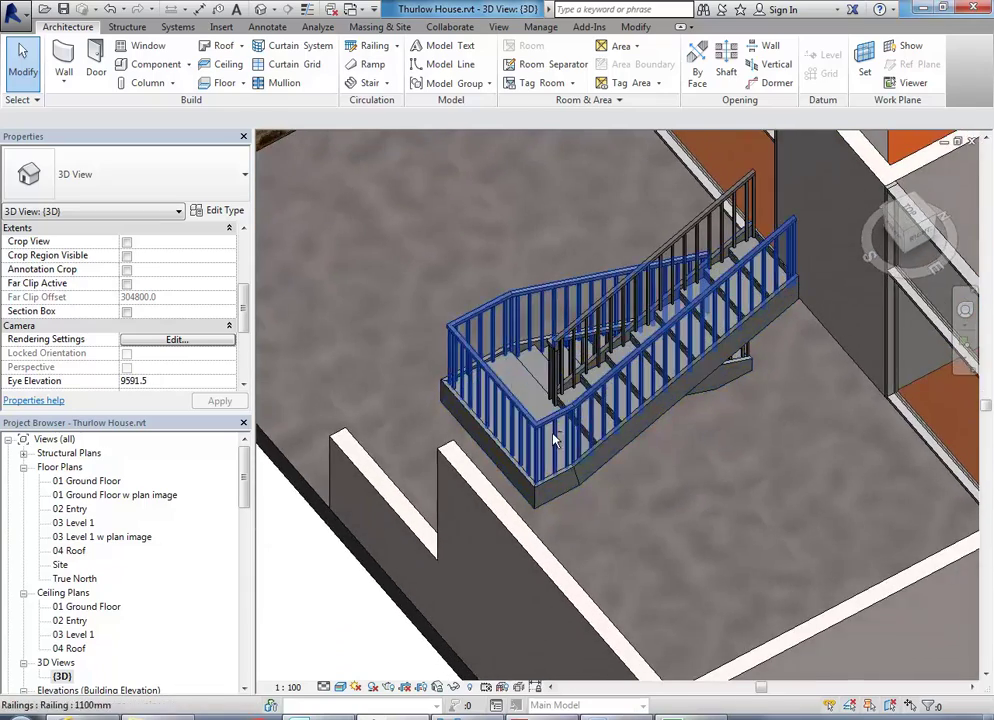
pyautogui.scroll(1, 553, 439)
pyautogui.moveTo(504, 368); pyautogui.dragTo(460, 400, button='middle')
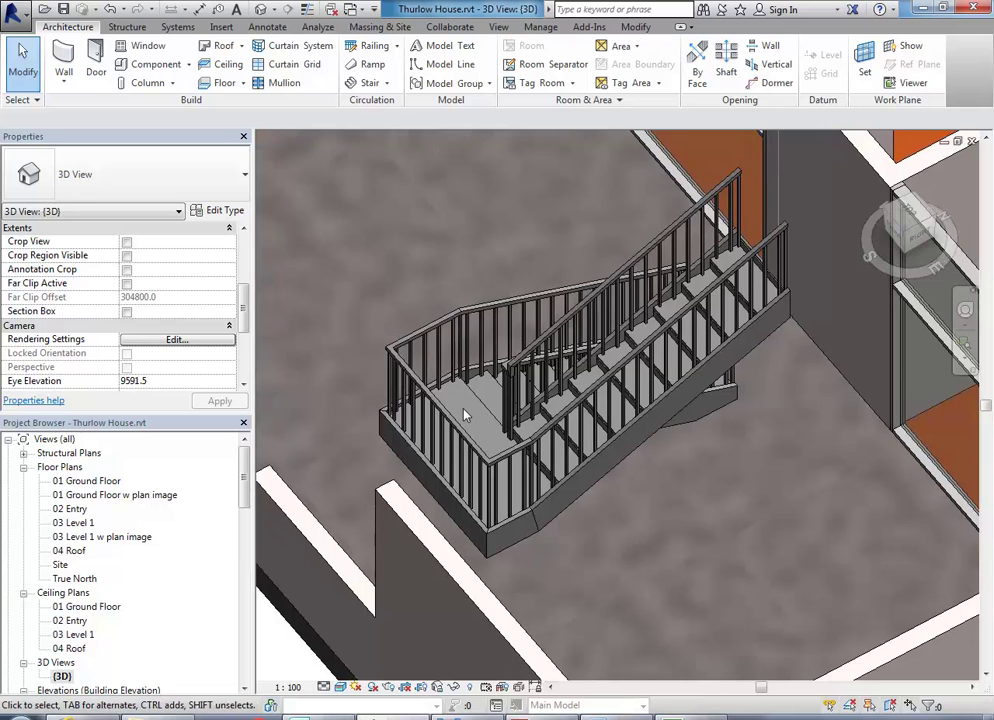
# - Change the stair's outer railing to the 900mm Pipe type
pyautogui.click(491, 318)
pyautogui.scroll(1, 484, 489)
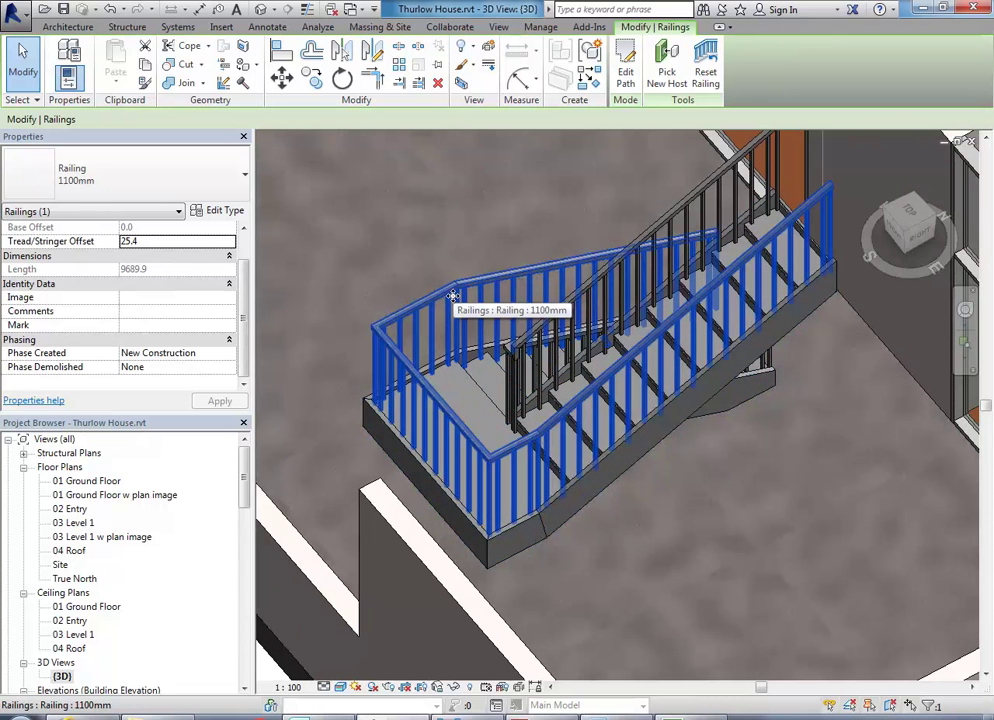
pyautogui.click(174, 183)
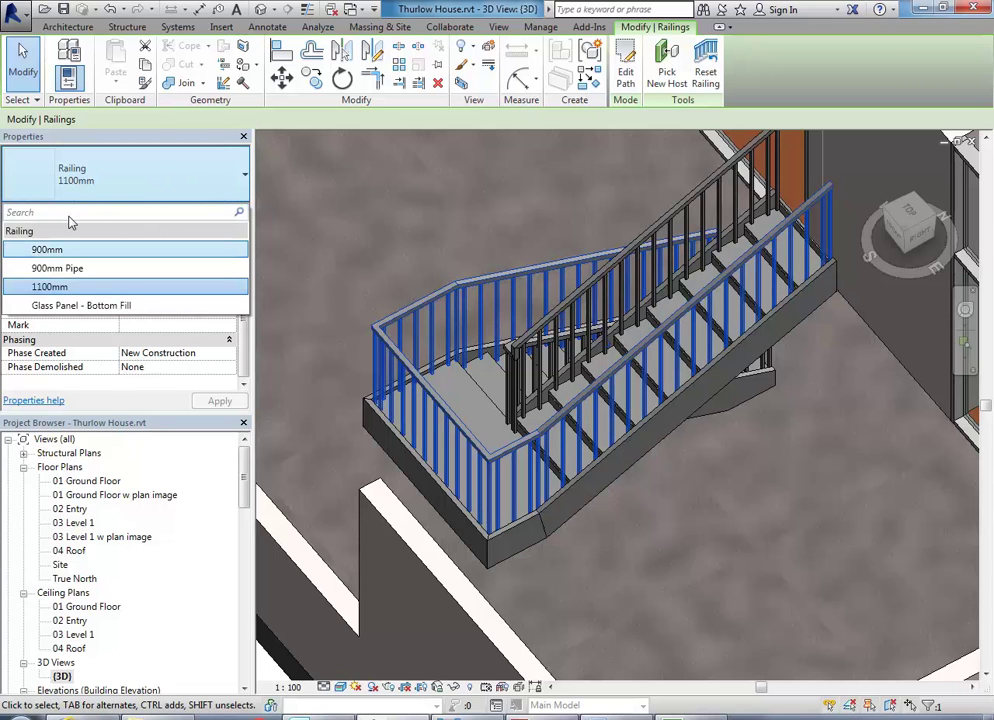
pyautogui.click(268, 273)
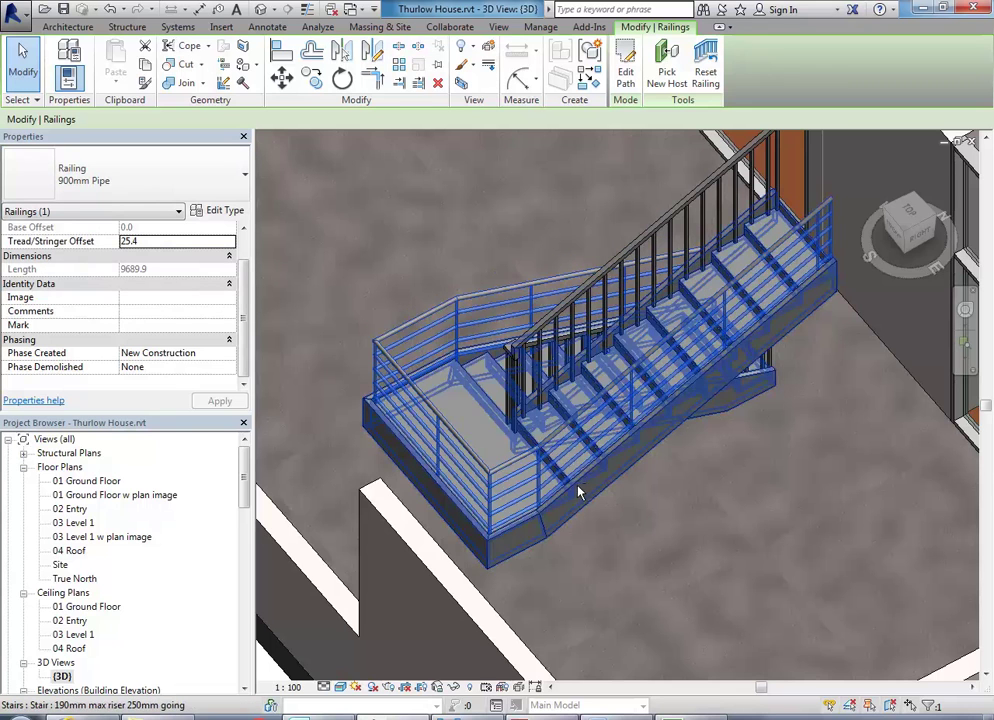
pyautogui.keyDown('shift'); pyautogui.moveTo(578, 492); pyautogui.dragTo(544, 413, button='middle'); pyautogui.keyUp('shift')
pyautogui.scroll(3, 454, 411)
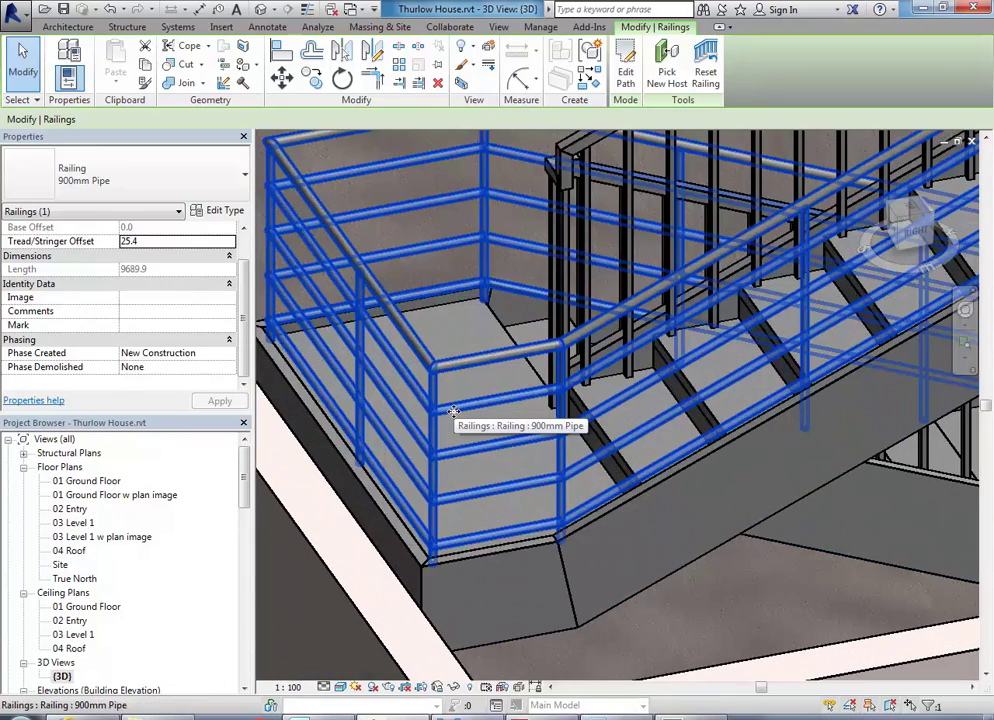
# - Compare the outer pipe railing around the stair landing with the handrail in the staircase reference photo
pyautogui.hotkey('alt', 'Tab')
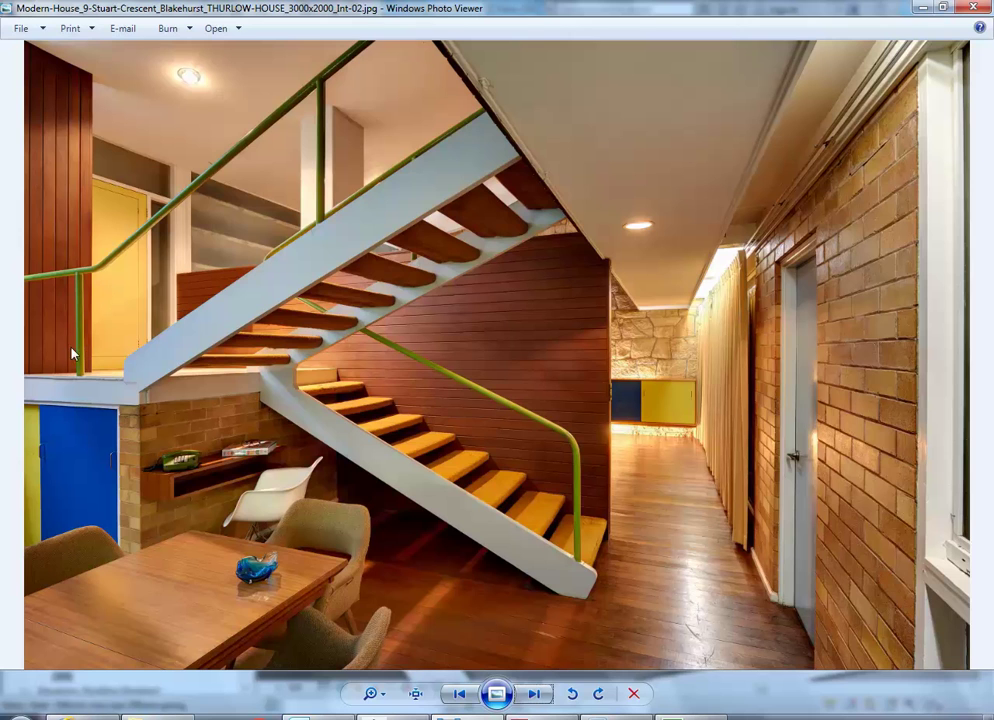
pyautogui.click(920, 7)
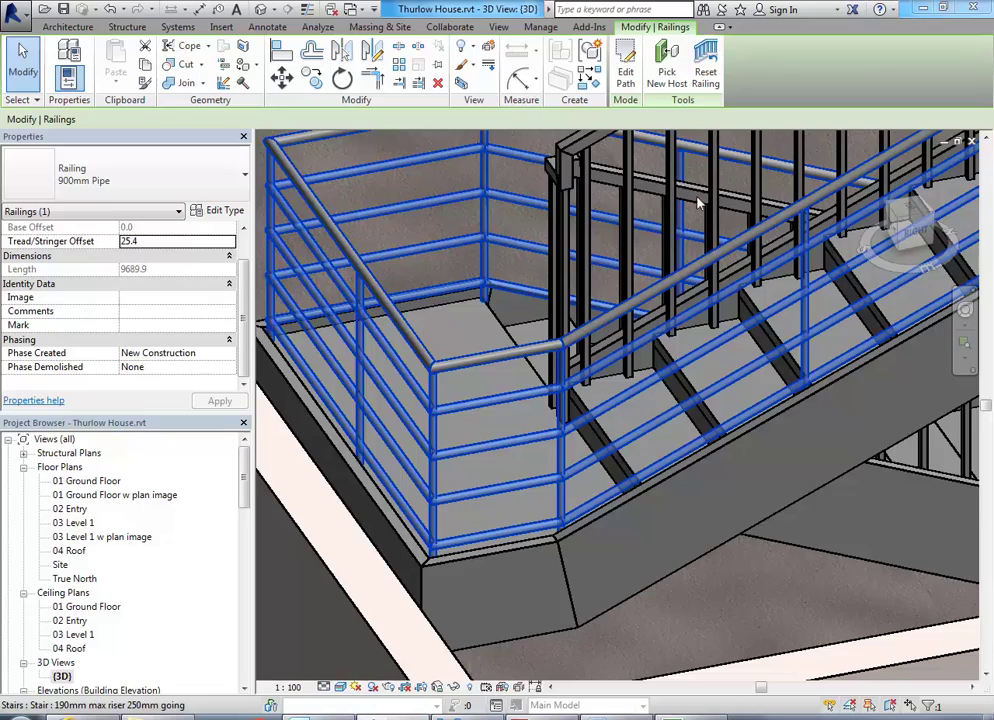
pyautogui.moveTo(399, 348); pyautogui.dragTo(373, 330, button='middle')
pyautogui.scroll(-3, 373, 330)
pyautogui.moveTo(420, 396); pyautogui.dragTo(435, 468, button='middle')
pyautogui.scroll(3, 422, 428)
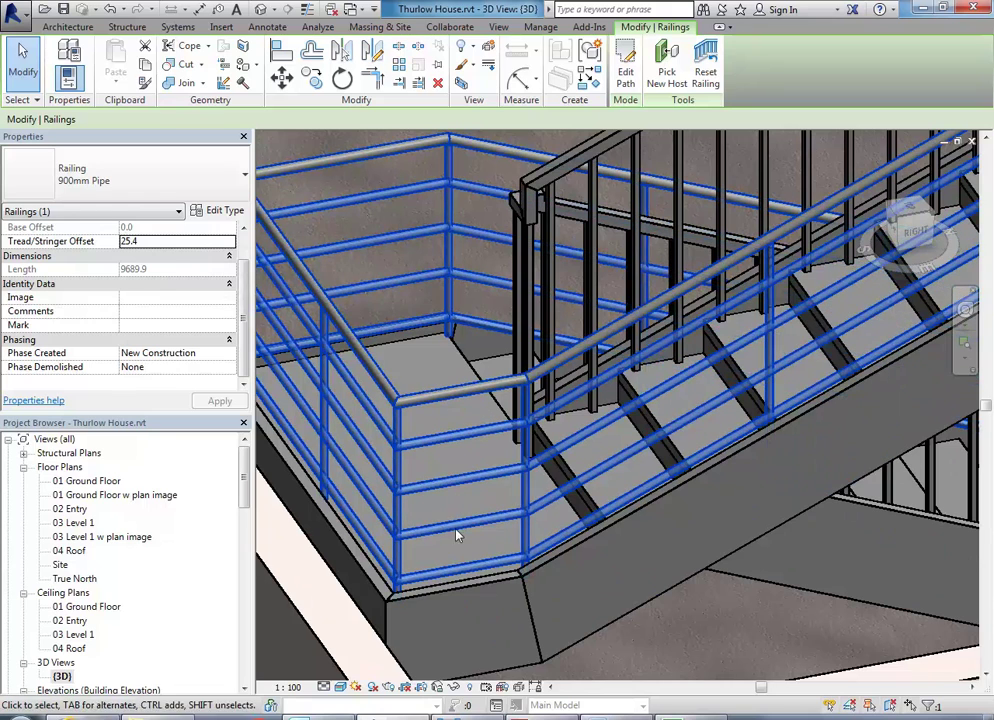
# - Duplicate the outer railing's type under the name 900mm Pipe No Rails
pyautogui.click(212, 214)
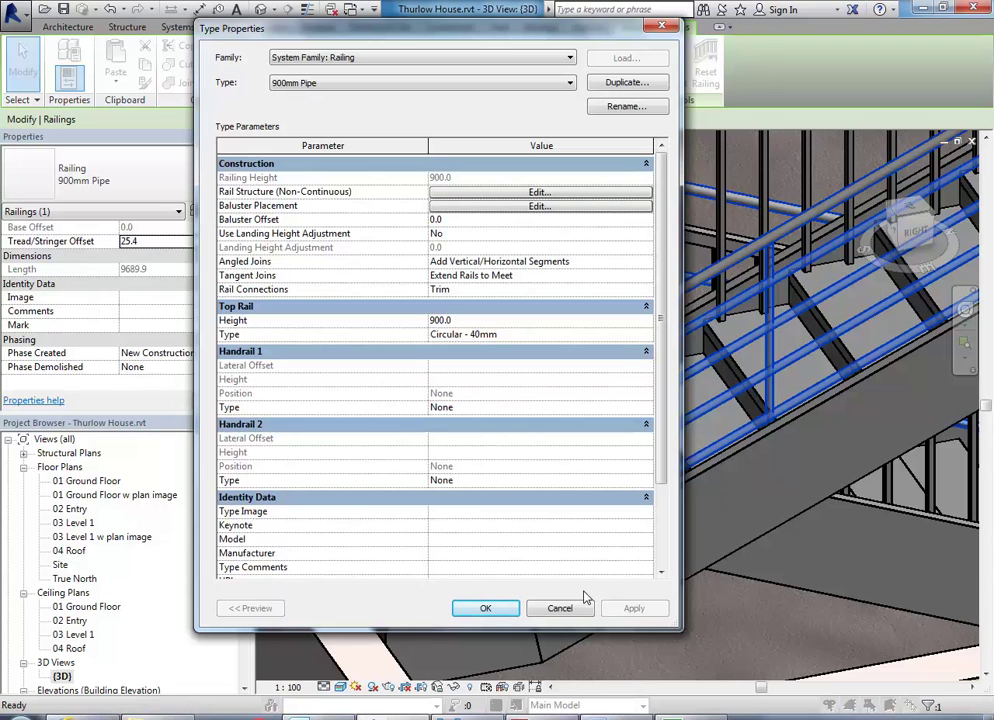
pyautogui.click(562, 610)
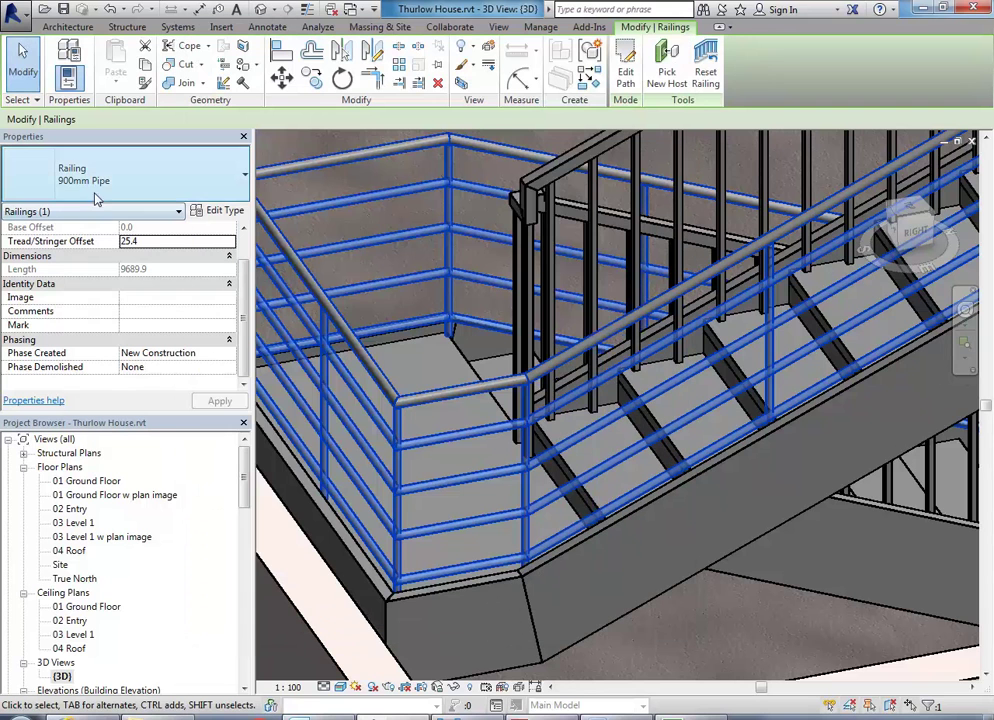
pyautogui.click(203, 211)
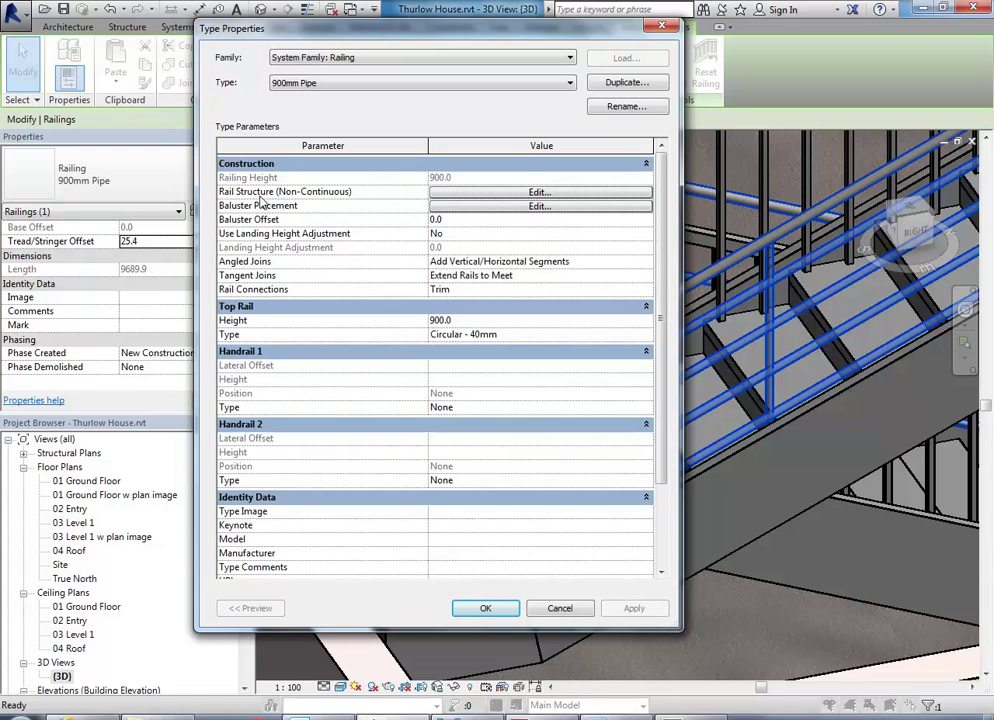
pyautogui.click(624, 84)
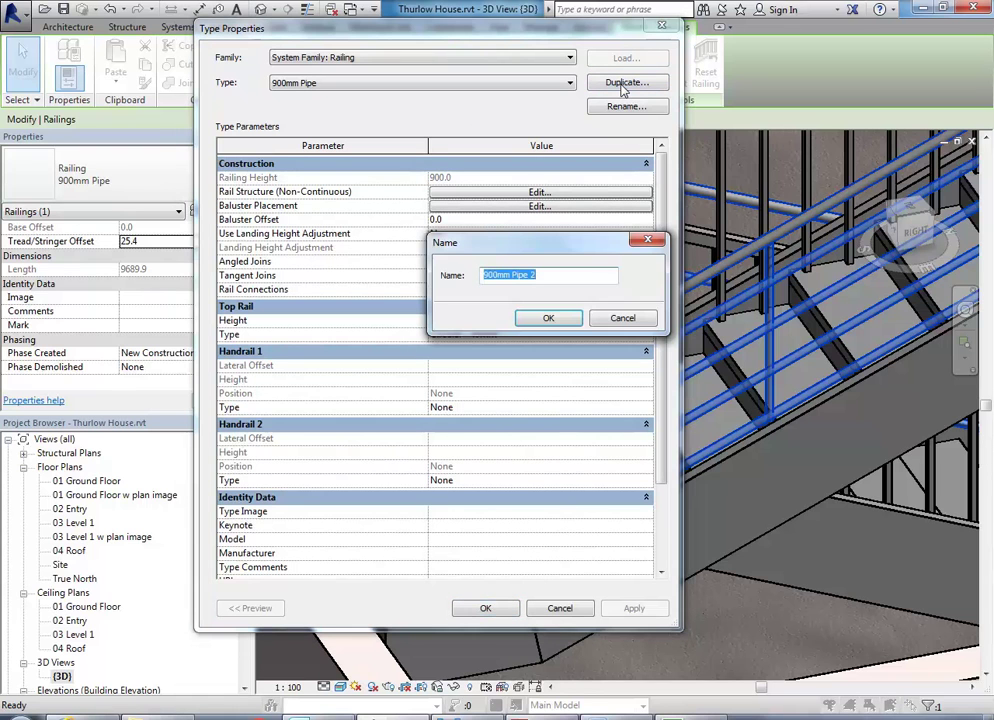
pyautogui.doubleClick(559, 275)
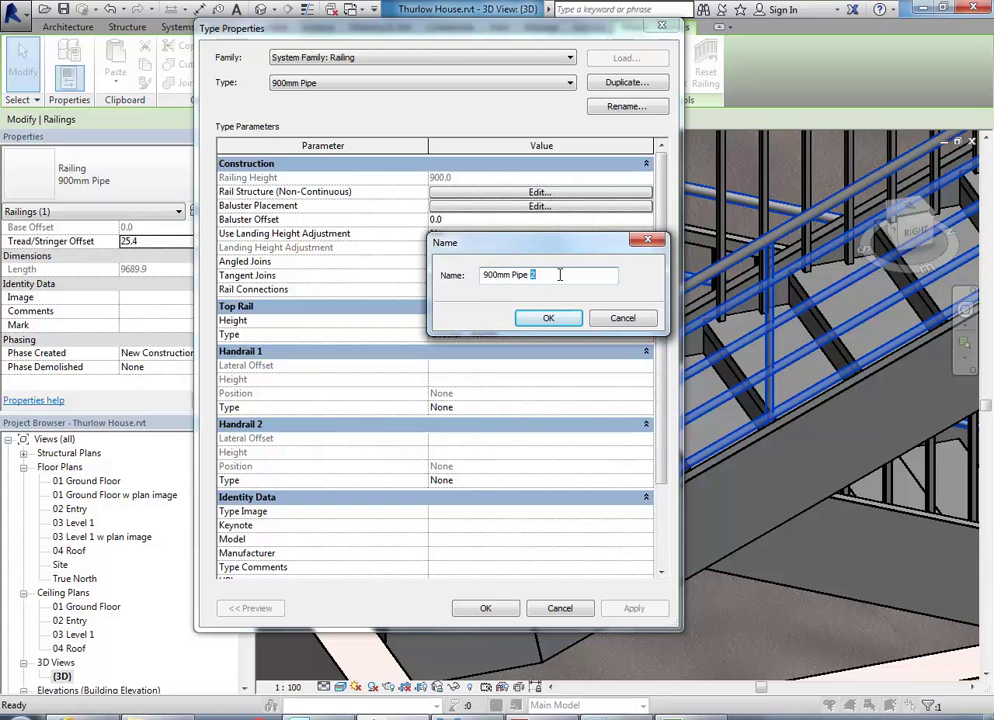
pyautogui.write('No Rails')
pyautogui.click(546, 320)
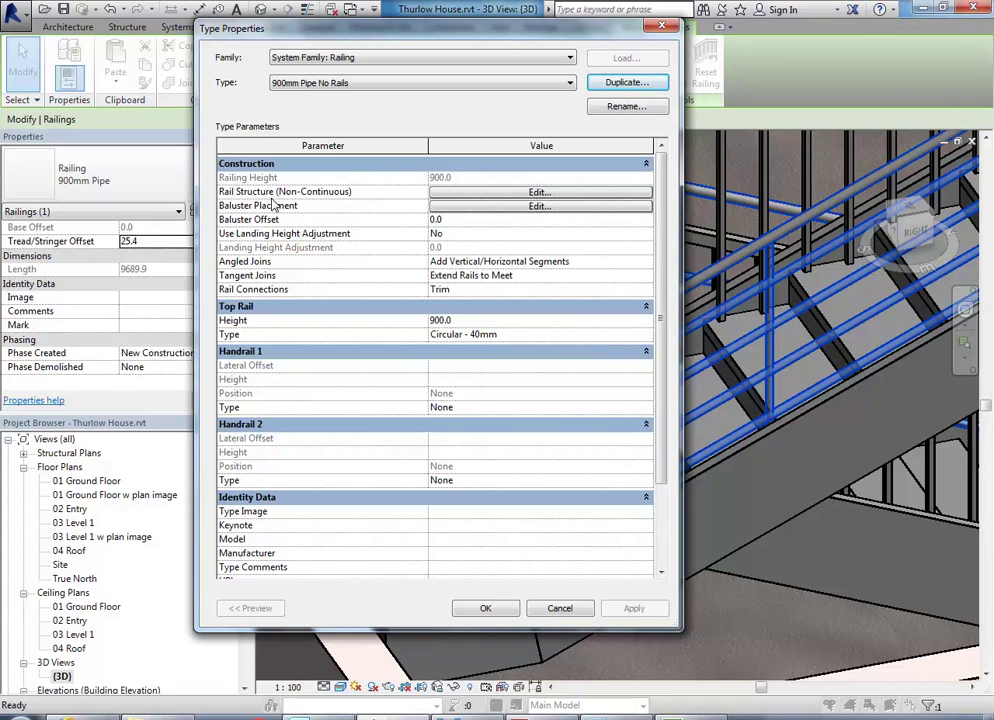
# - Delete Rail 2, Rail 3, Rail 4 and Rail 5 from the non-continuous rail structure of the 900mm Pipe No Rails type
pyautogui.click(489, 197)
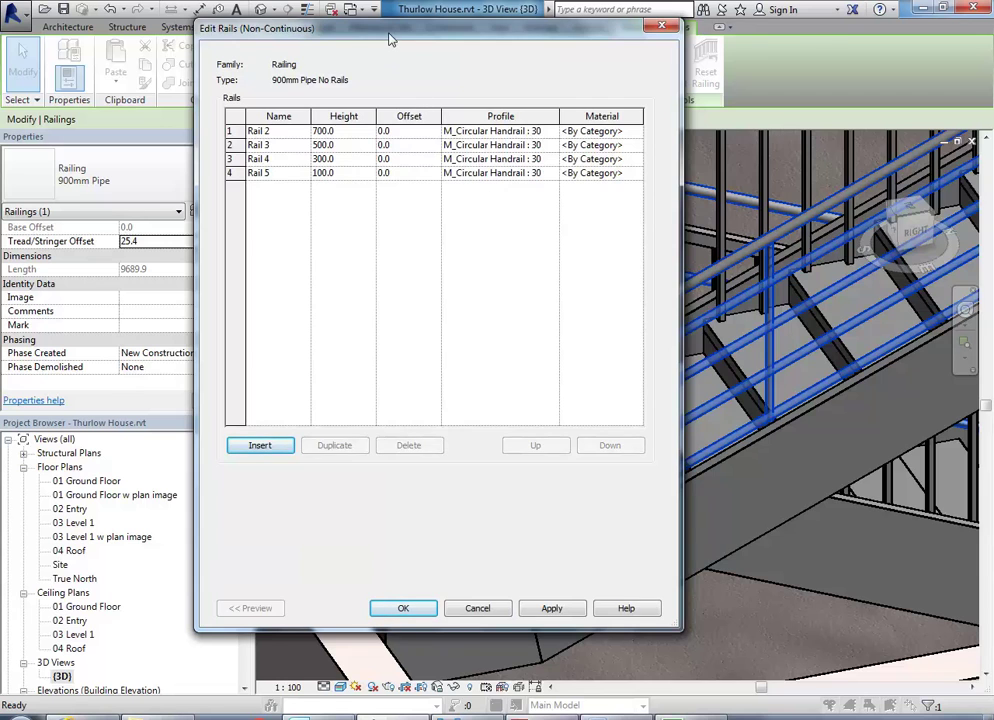
pyautogui.moveTo(302, 28); pyautogui.dragTo(465, 45)
pyautogui.moveTo(330, 8); pyautogui.dragTo(333, 27)
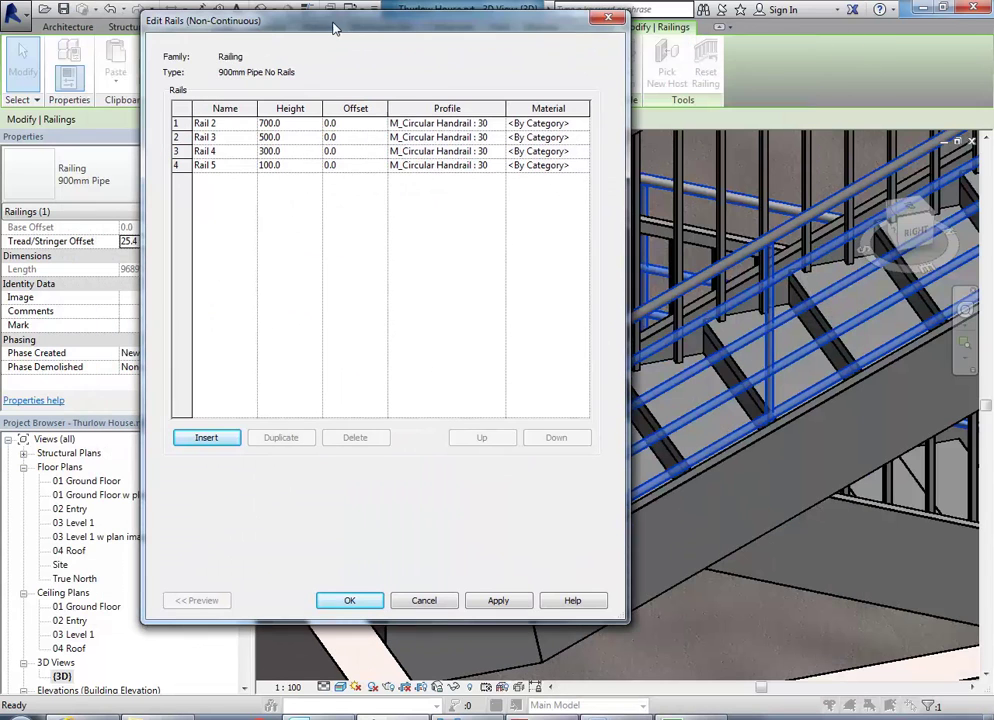
pyautogui.click(222, 168)
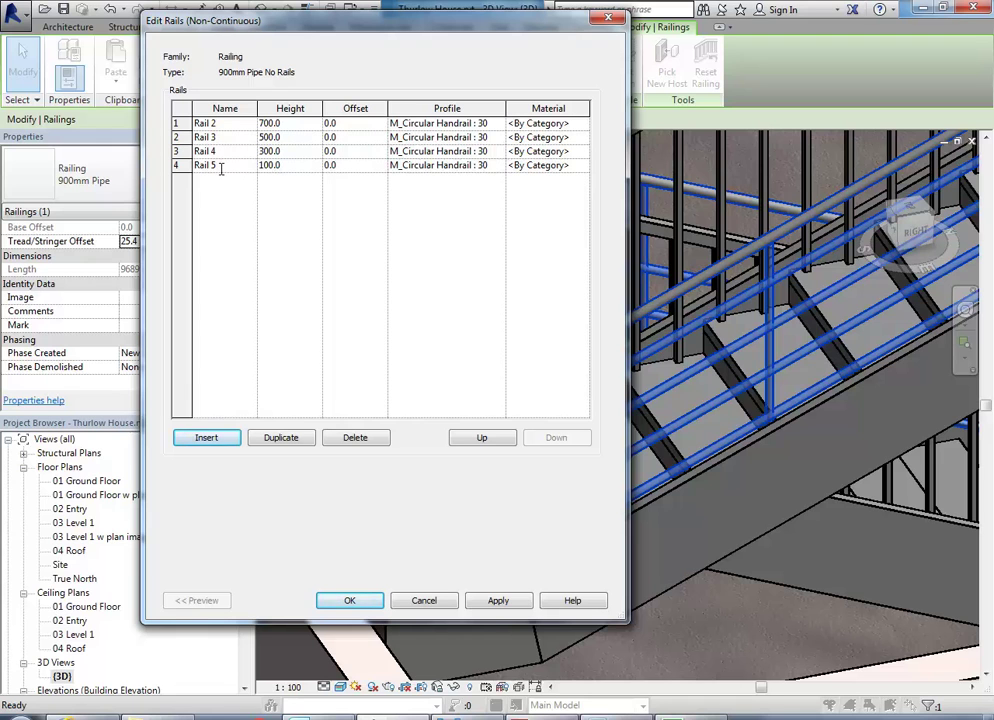
pyautogui.click(225, 154)
pyautogui.click(226, 166)
pyautogui.click(226, 152)
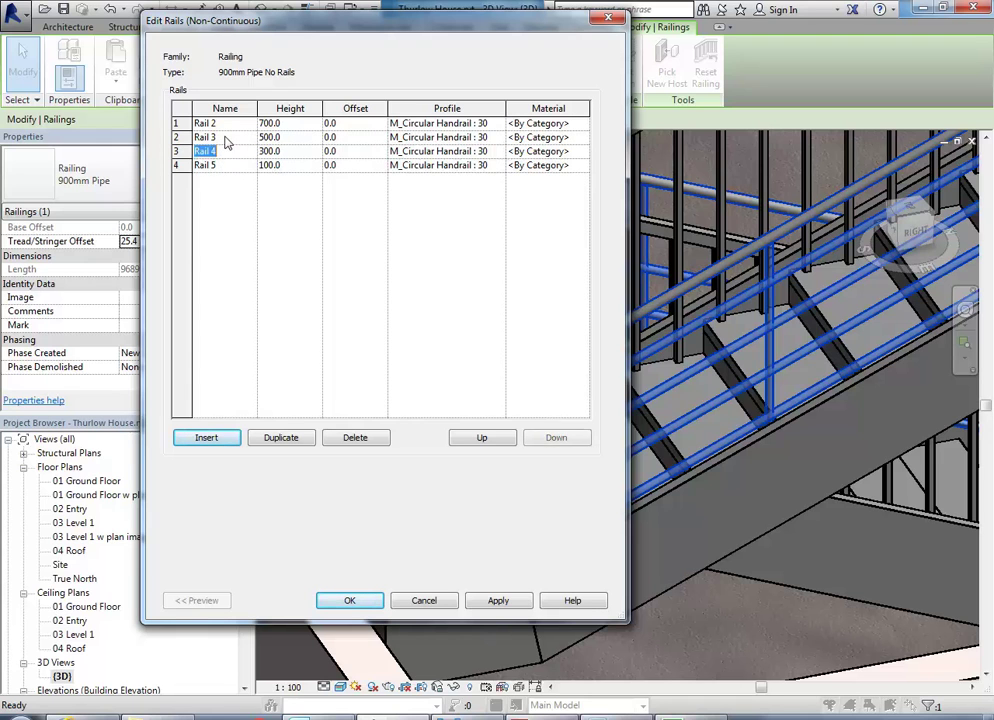
pyautogui.click(222, 165)
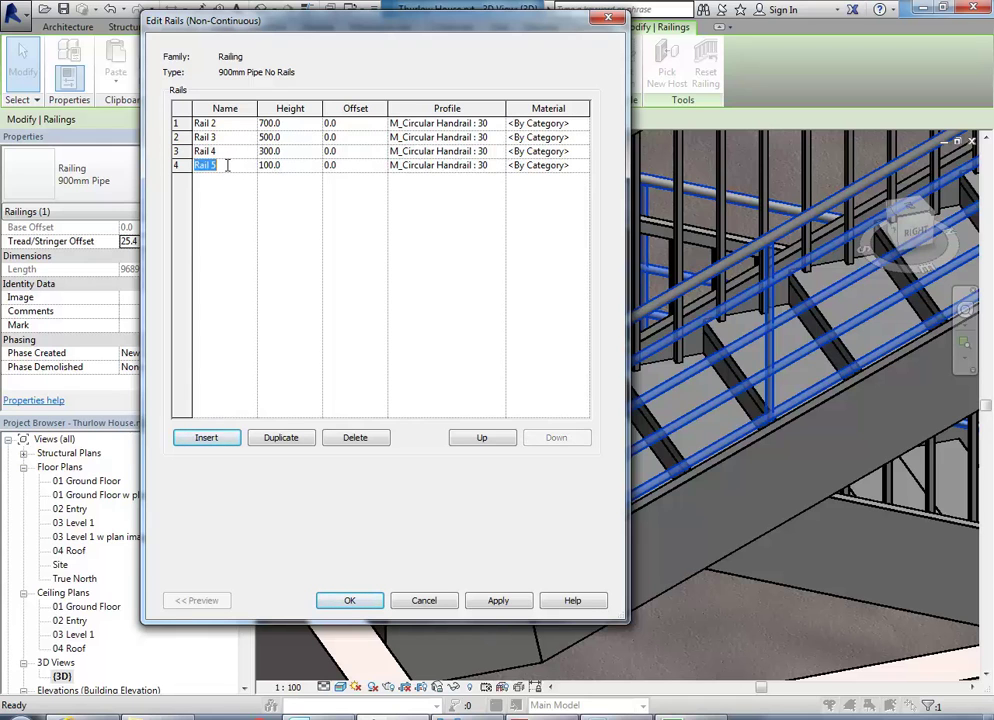
pyautogui.click(357, 443)
pyautogui.click(357, 439)
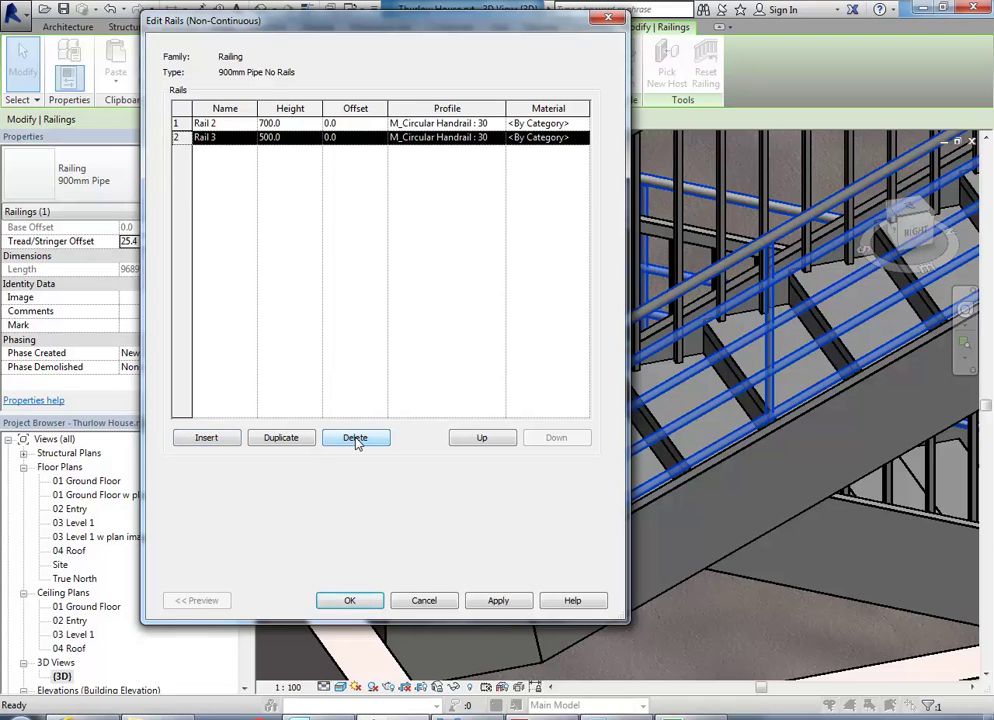
pyautogui.click(357, 440)
pyautogui.click(357, 440)
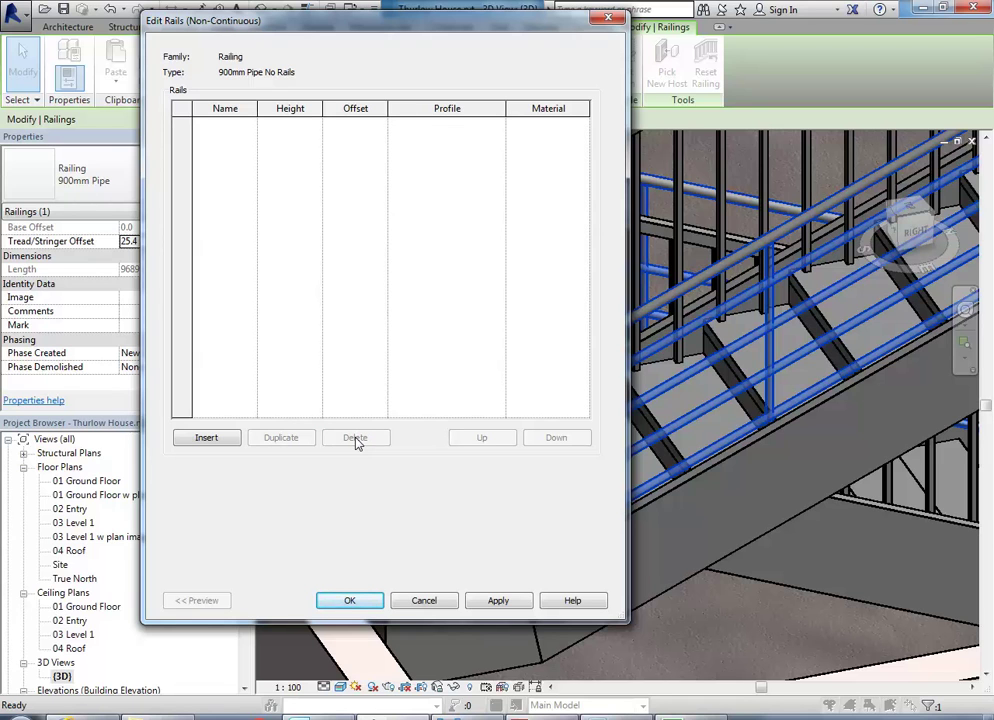
pyautogui.click(349, 600)
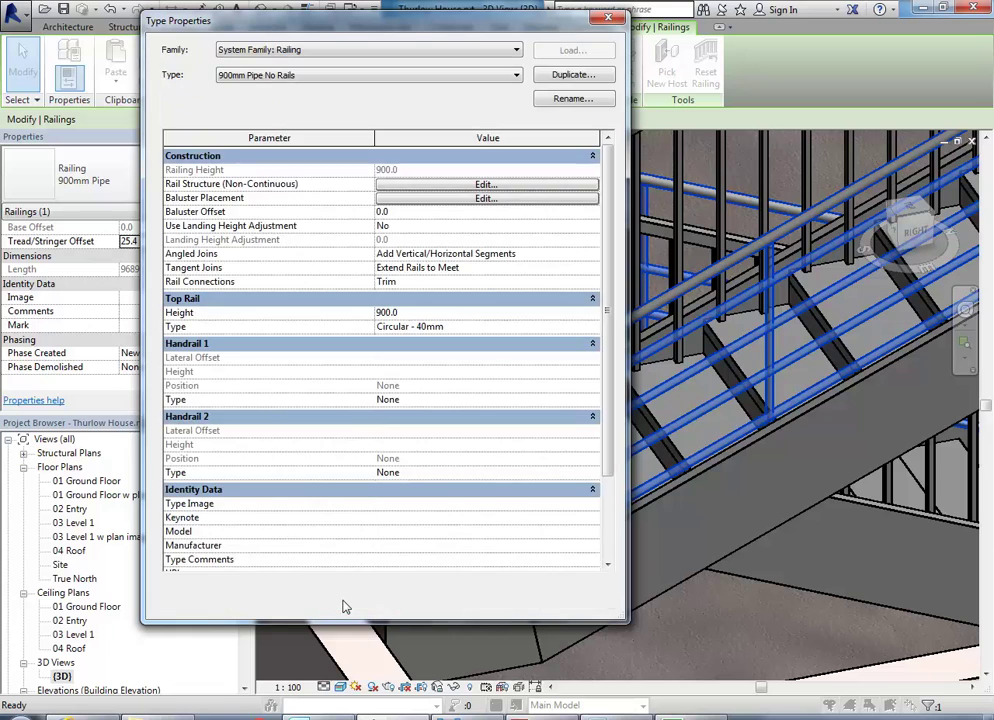
pyautogui.click(432, 603)
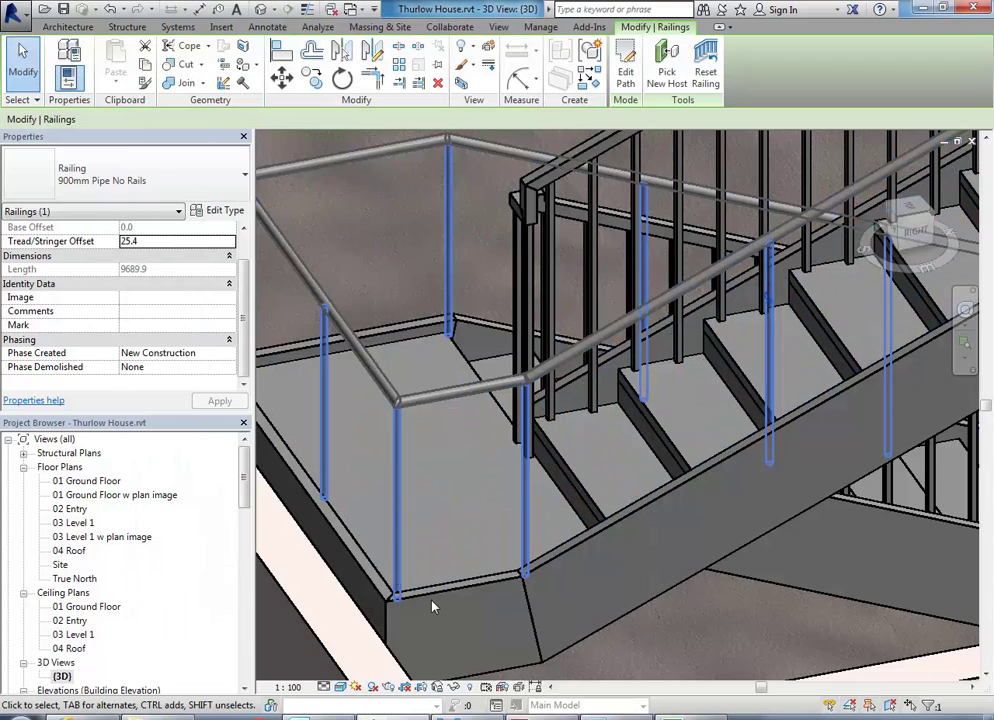
# - Open the baluster placement settings of the outer railing's 900mm Pipe No Rails type
pyautogui.scroll(-3, 437, 421)
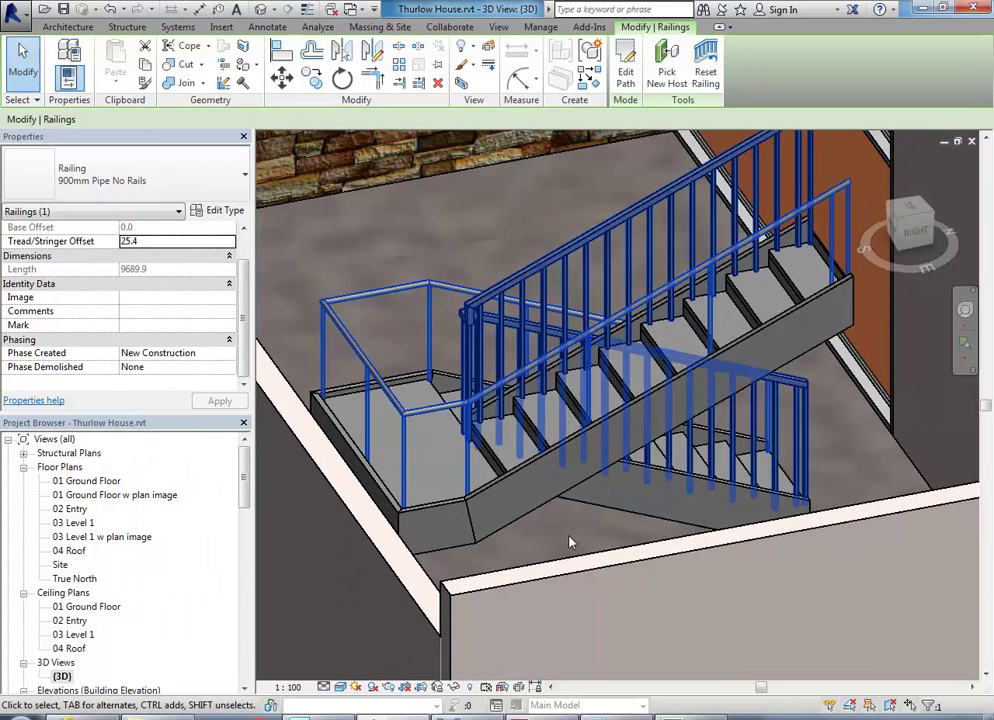
pyautogui.moveTo(423, 338); pyautogui.dragTo(408, 344, button='middle')
pyautogui.scroll(2, 408, 344)
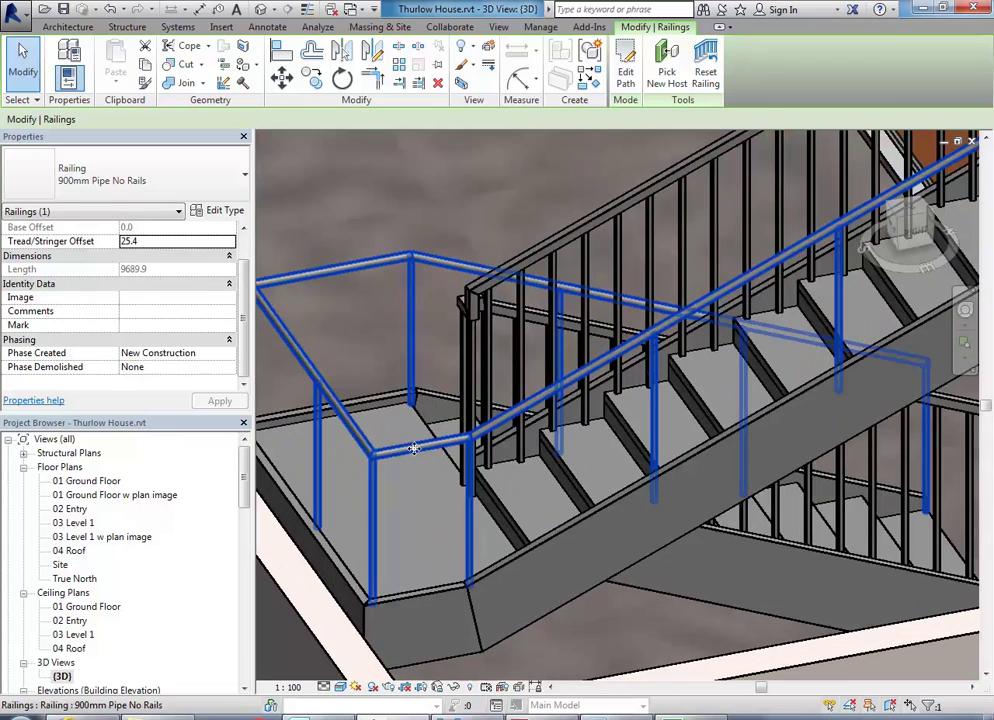
pyautogui.moveTo(423, 462); pyautogui.dragTo(408, 453, button='middle')
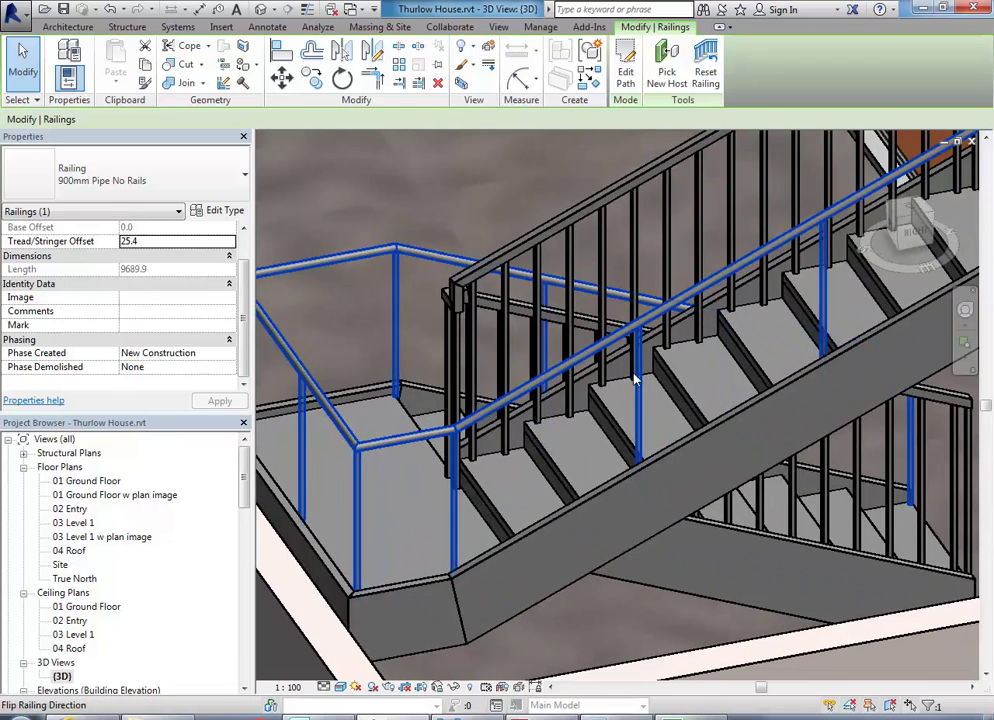
pyautogui.scroll(-1, 381, 545)
pyautogui.moveTo(382, 543); pyautogui.dragTo(405, 554, button='middle')
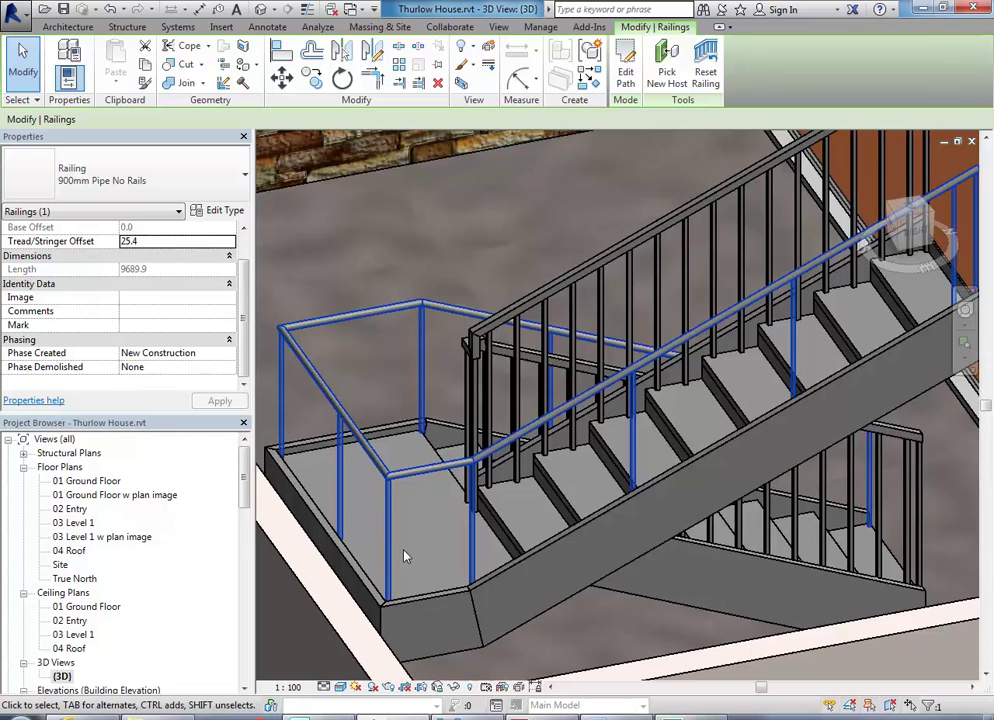
pyautogui.click(222, 211)
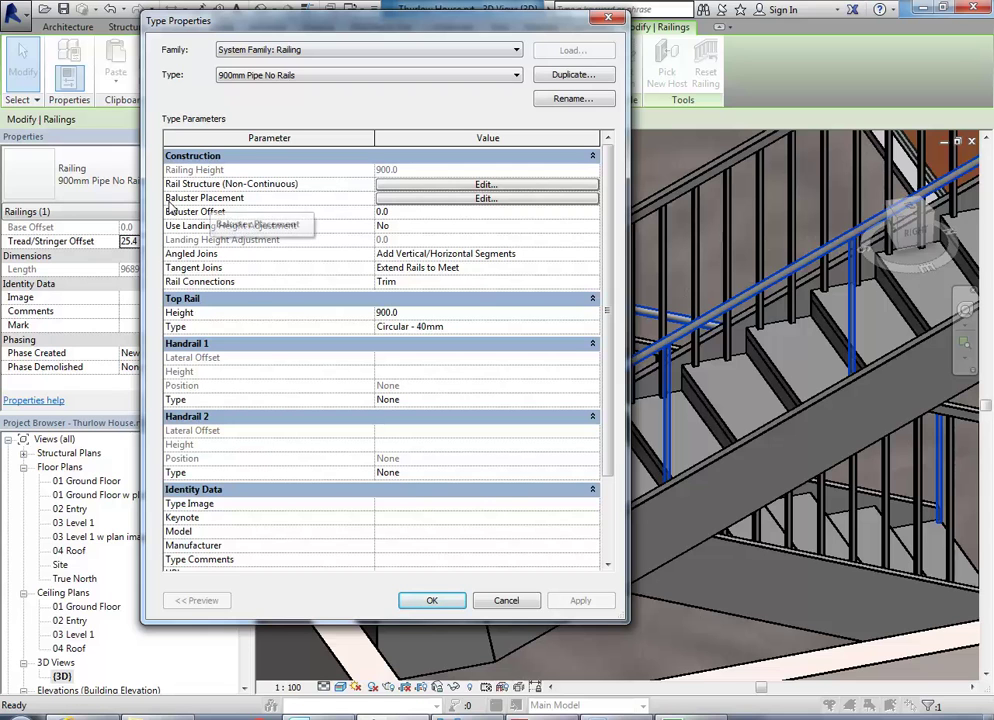
pyautogui.click(425, 203)
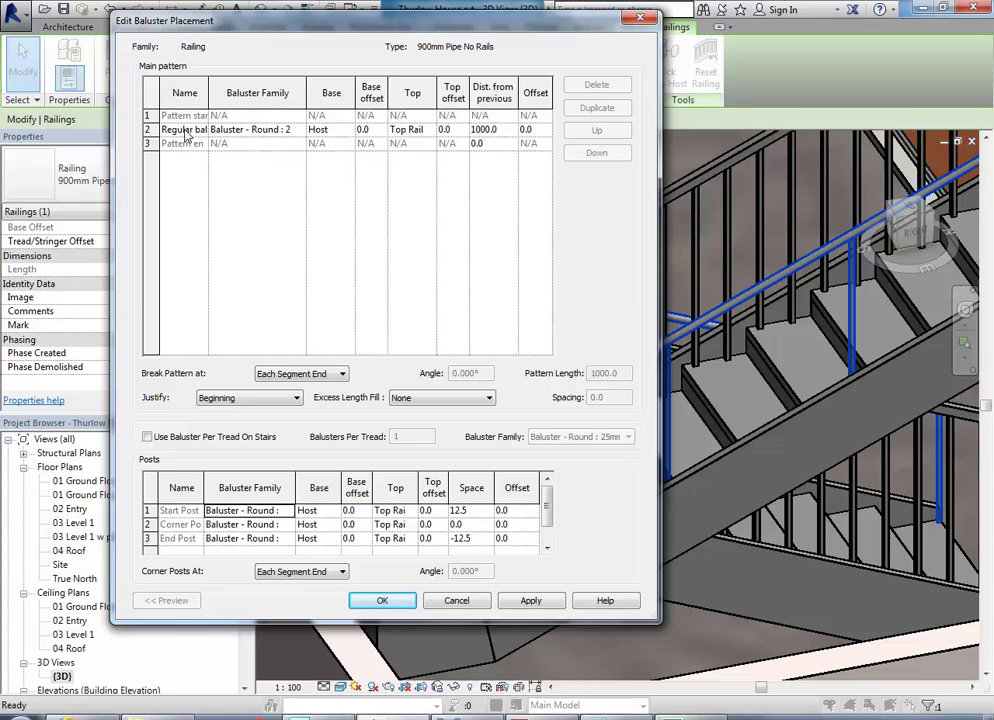
# - Set the regular baluster's family to None in the main pattern and accept the changes to the 900mm Pipe No Rails type
pyautogui.click(238, 130)
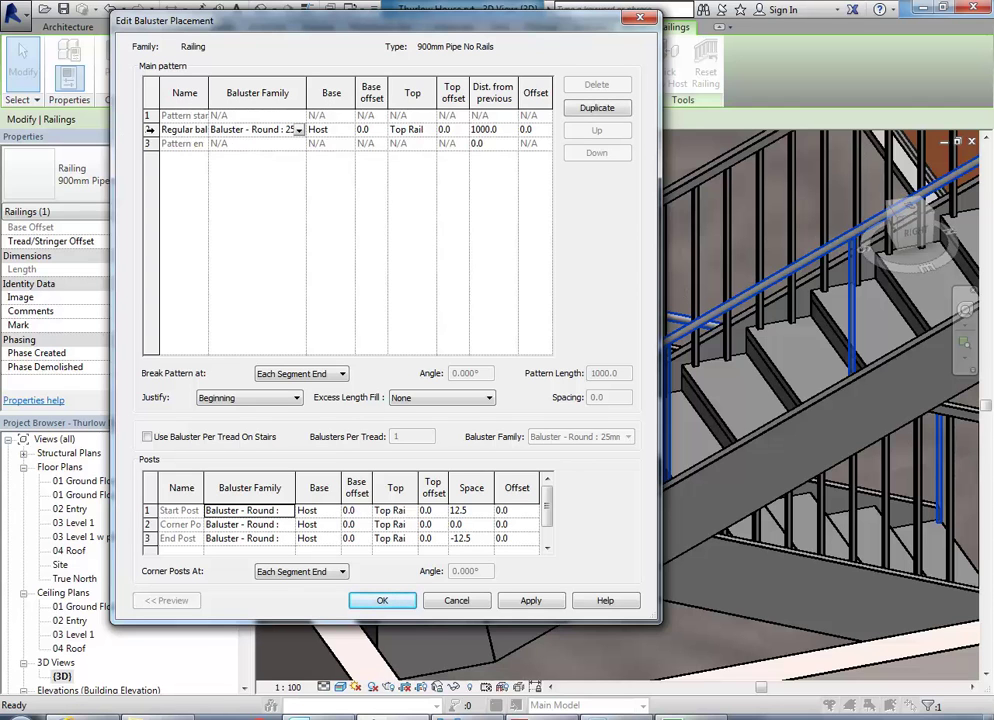
pyautogui.click(151, 130)
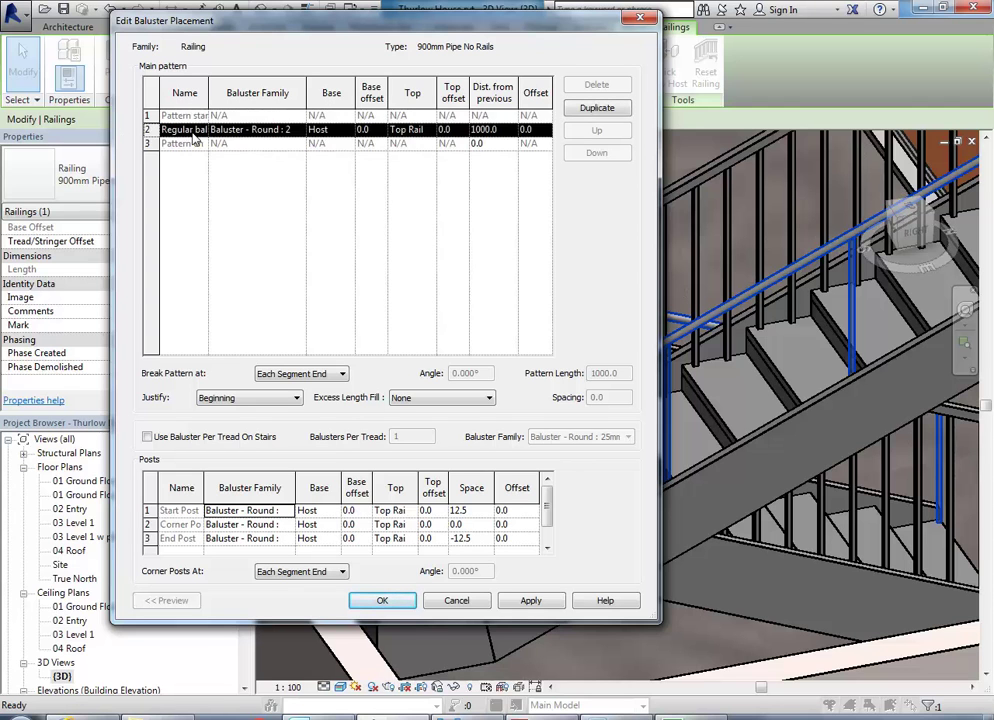
pyautogui.click(257, 132)
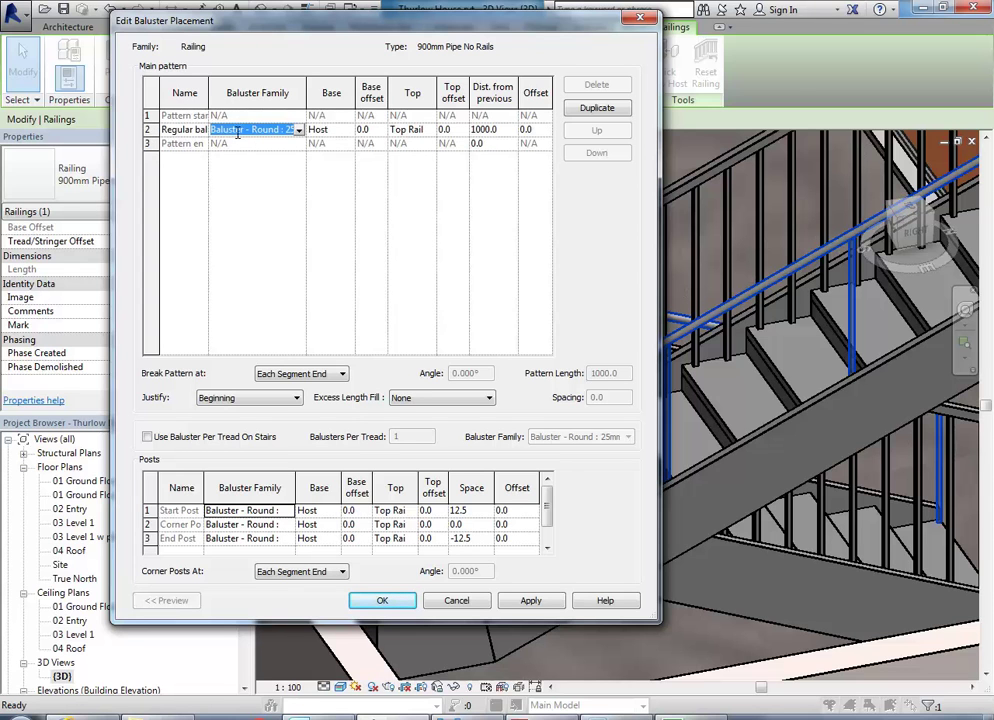
pyautogui.click(300, 132)
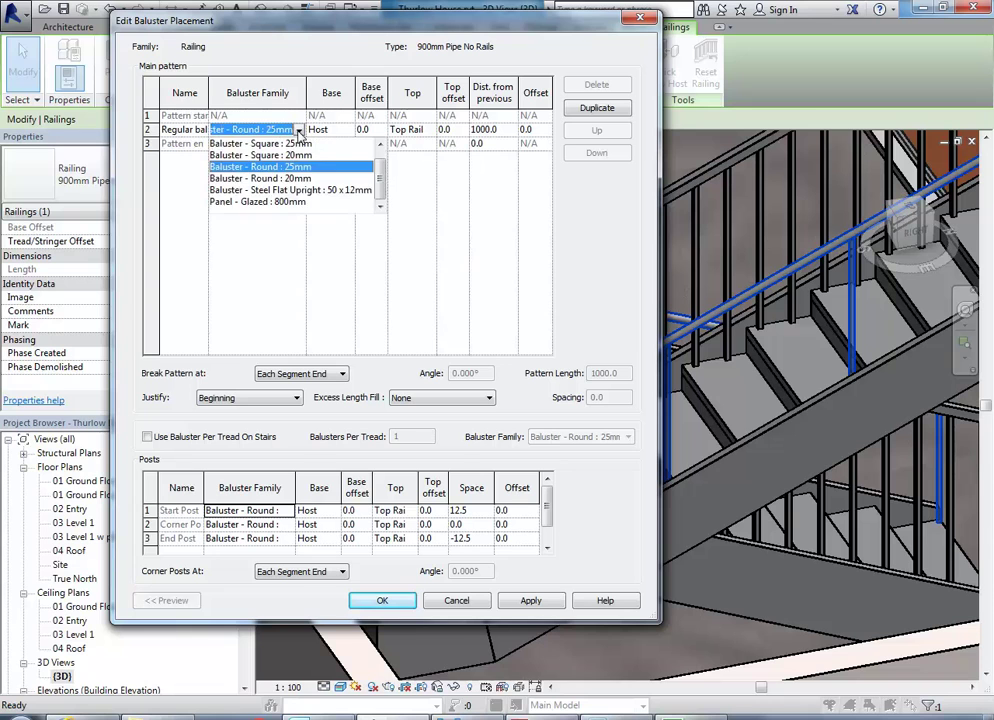
pyautogui.scroll(1, 260, 170)
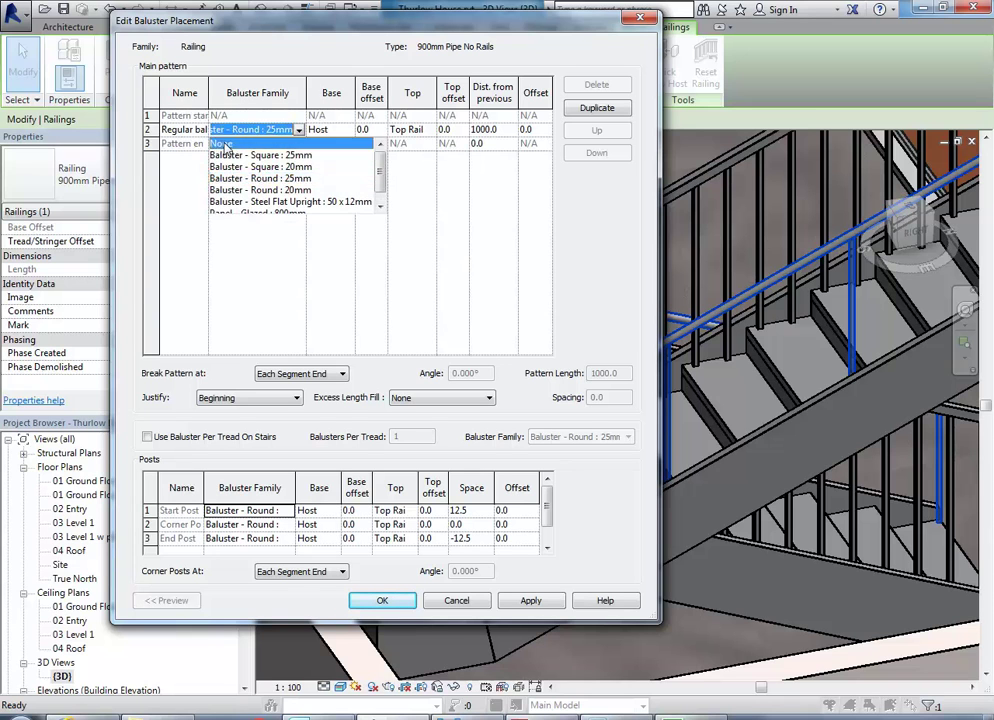
pyautogui.click(245, 143)
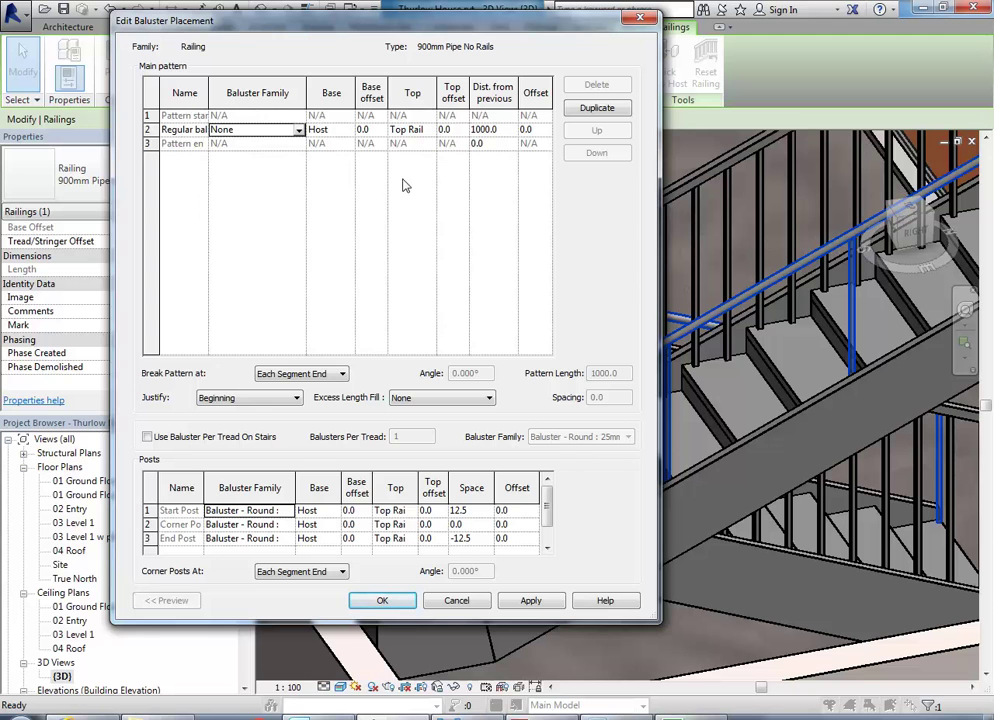
pyautogui.moveTo(400, 24); pyautogui.dragTo(123, 237)
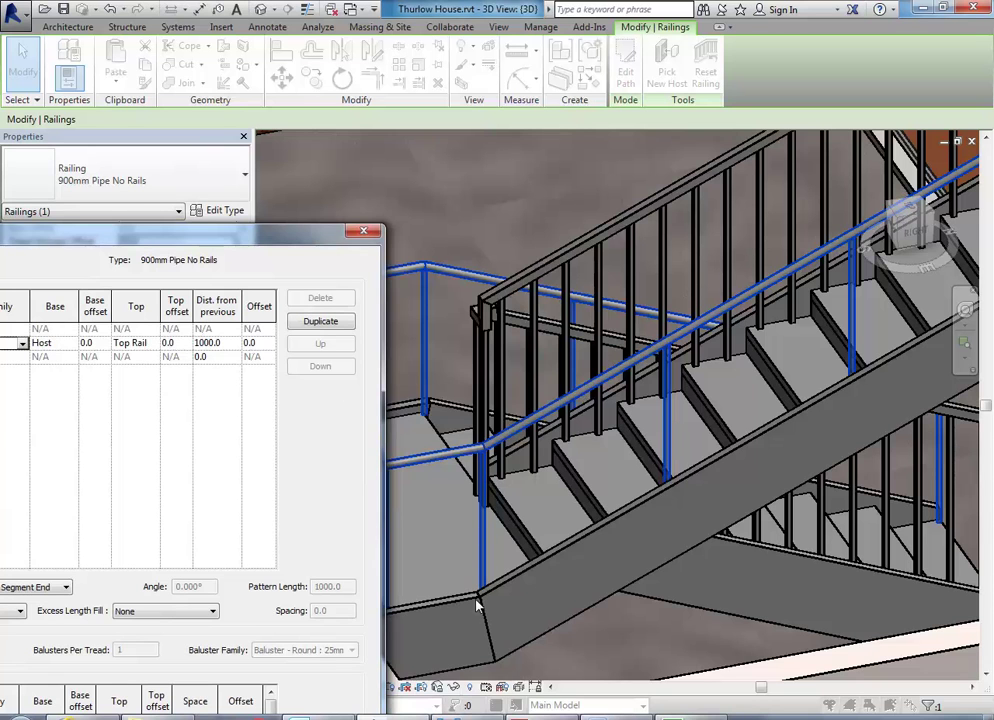
pyautogui.moveTo(264, 259); pyautogui.dragTo(328, 115)
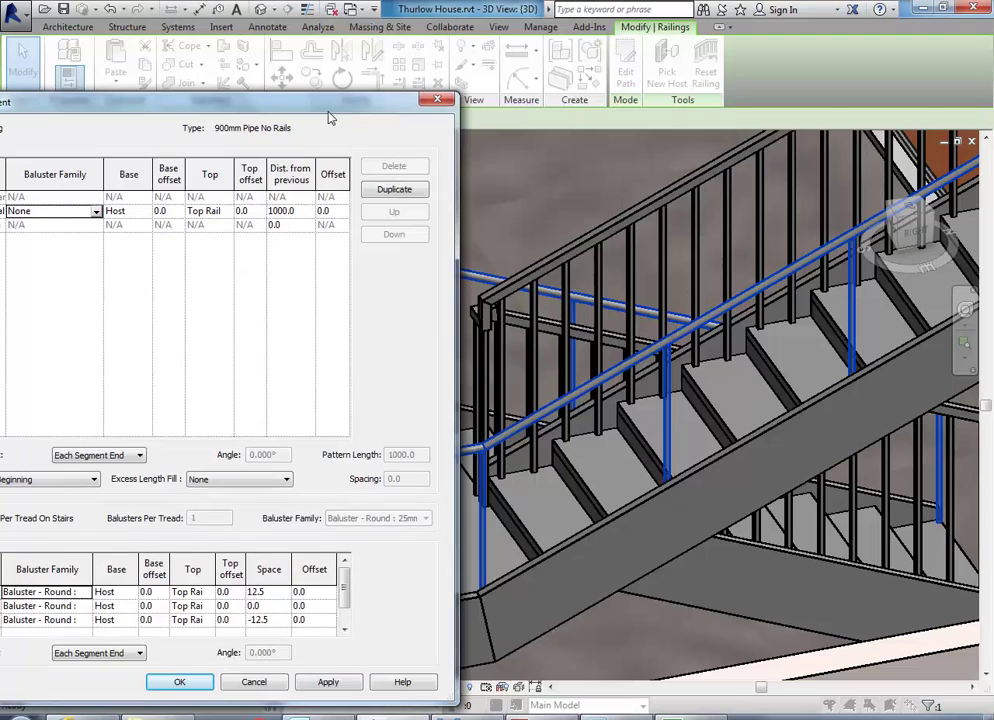
pyautogui.click(183, 680)
pyautogui.click(232, 684)
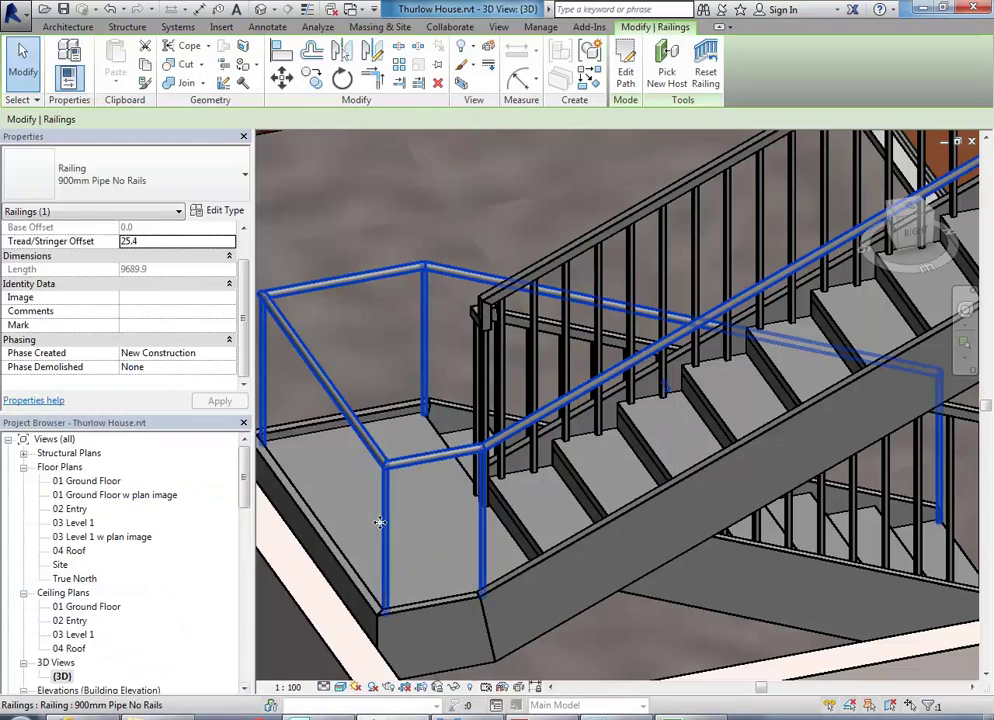
# - Compare the outer railing's remaining posts along the flight and landing with the handrail in the staircase reference photo
pyautogui.scroll(3, 435, 462)
pyautogui.scroll(-5, 435, 462)
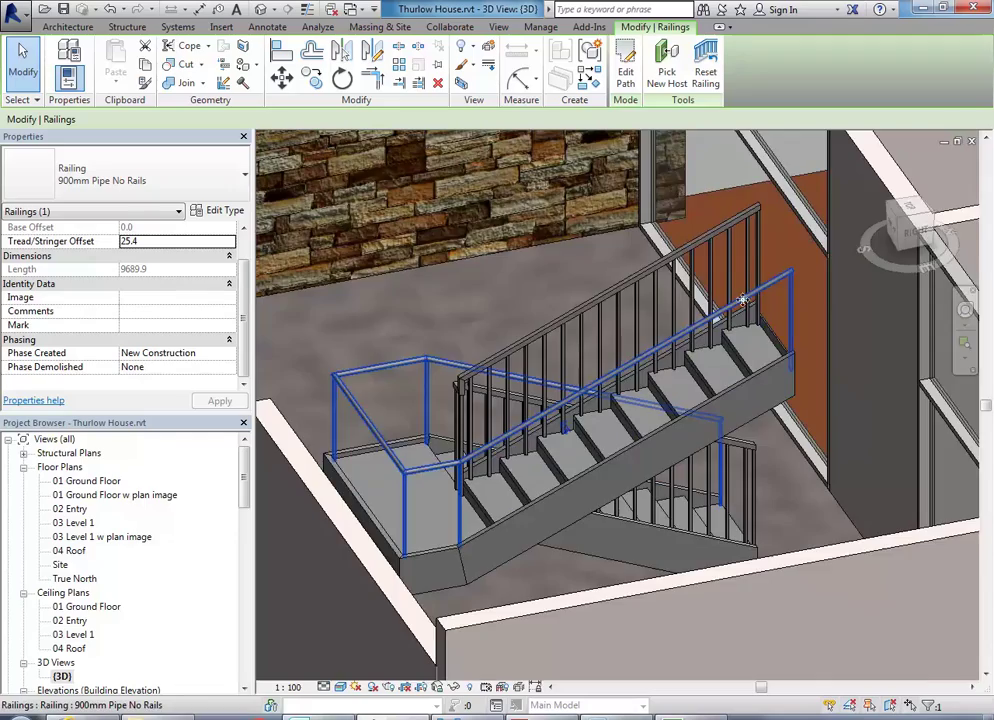
pyautogui.scroll(4, 781, 296)
pyautogui.scroll(-4, 781, 296)
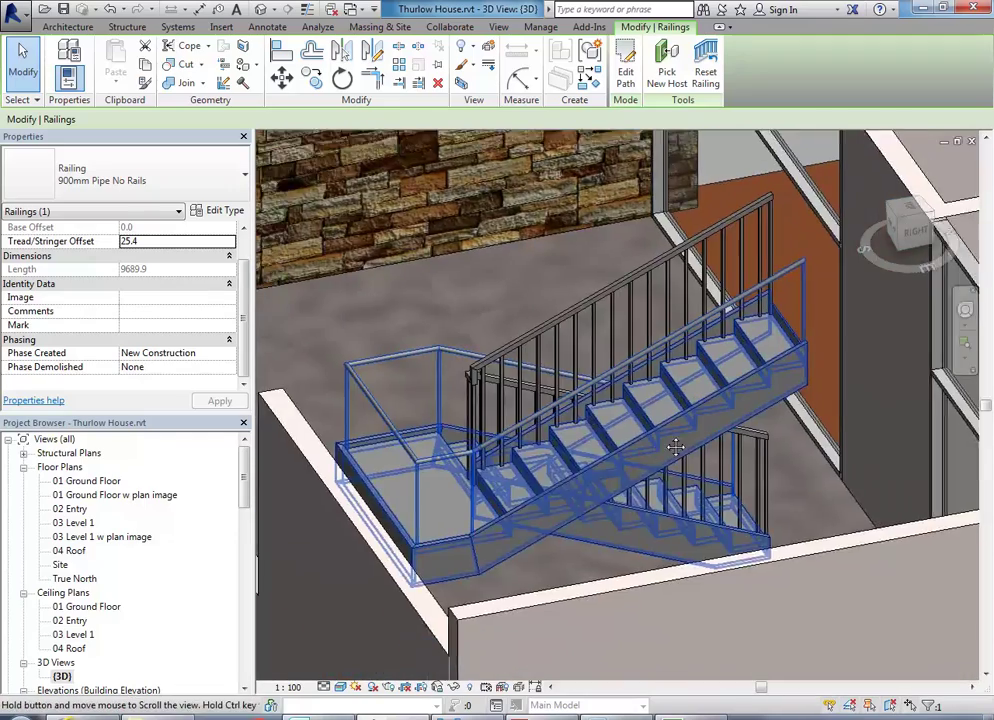
pyautogui.moveTo(676, 447); pyautogui.dragTo(742, 441, button='middle')
pyautogui.scroll(2, 560, 469)
pyautogui.click(465, 716)
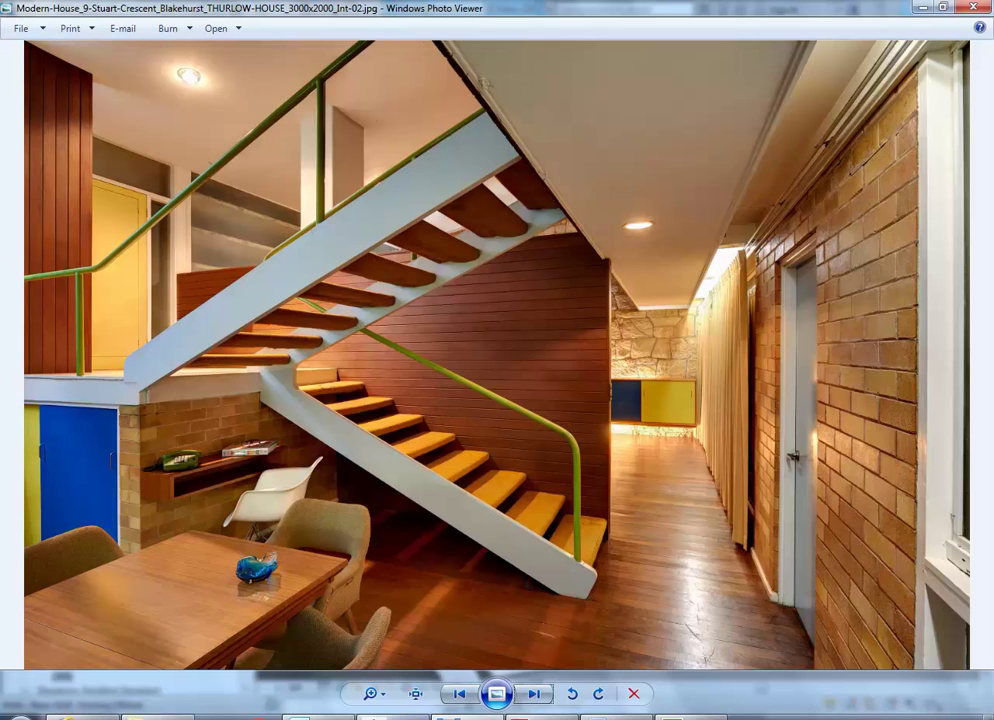
pyautogui.hotkey('alt', 'Tab')
pyautogui.scroll(-5, 419, 473)
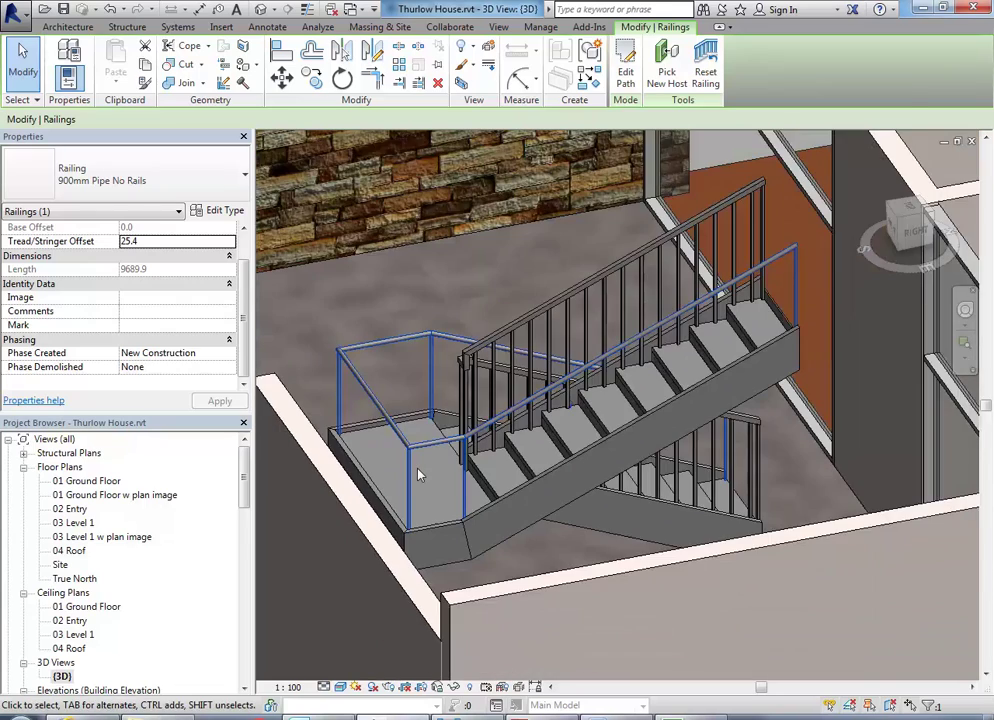
pyautogui.scroll(3, 419, 473)
pyautogui.scroll(4, 459, 504)
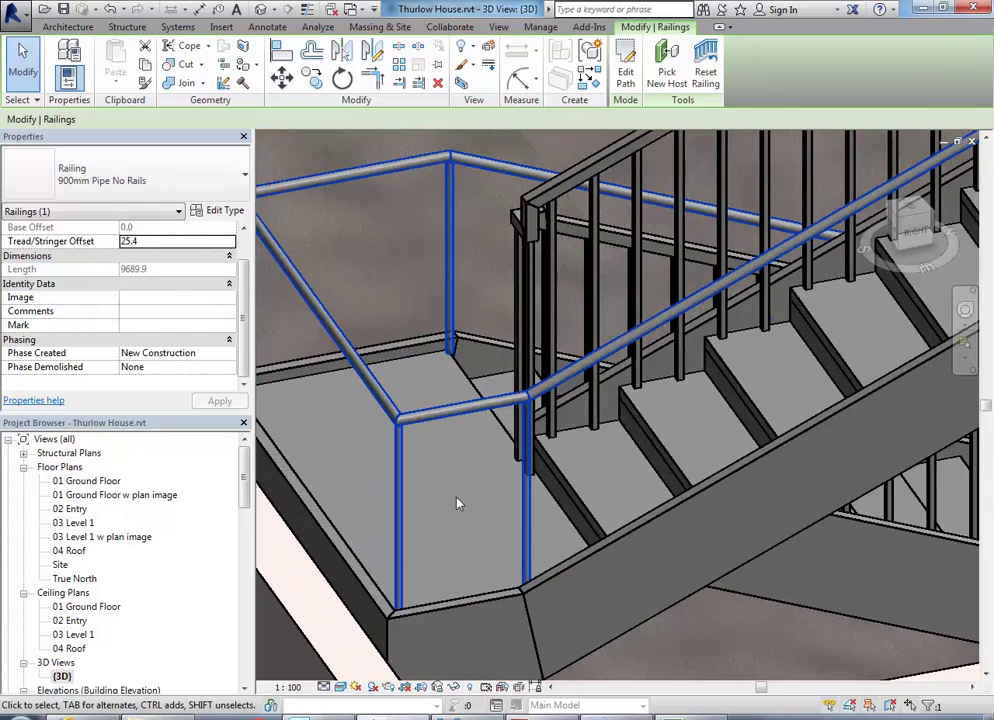
# - Review the main pattern and post settings in the outer railing type's baluster placement, leaving them as they are
pyautogui.press('Escape')
pyautogui.click(405, 410)
pyautogui.scroll(-4, 462, 408)
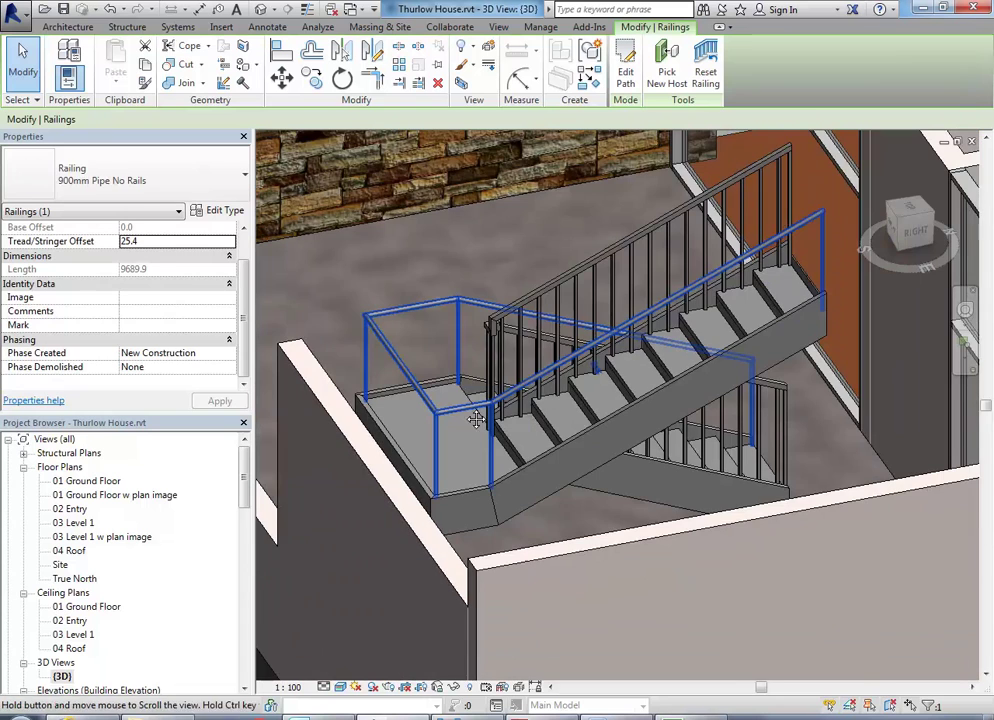
pyautogui.click(220, 210)
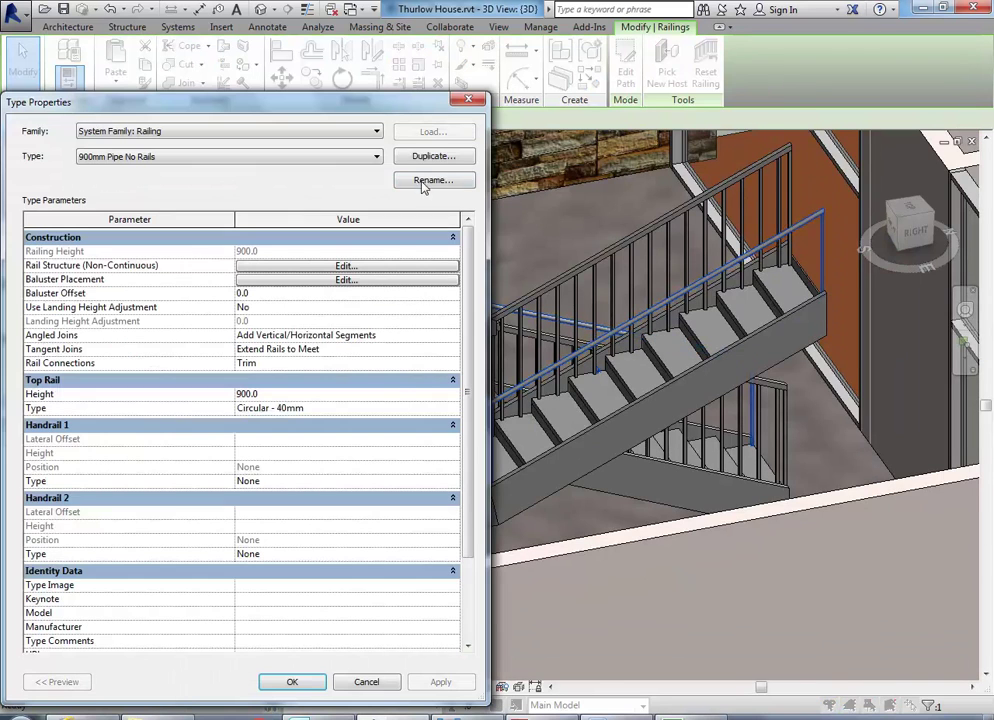
pyautogui.click(362, 282)
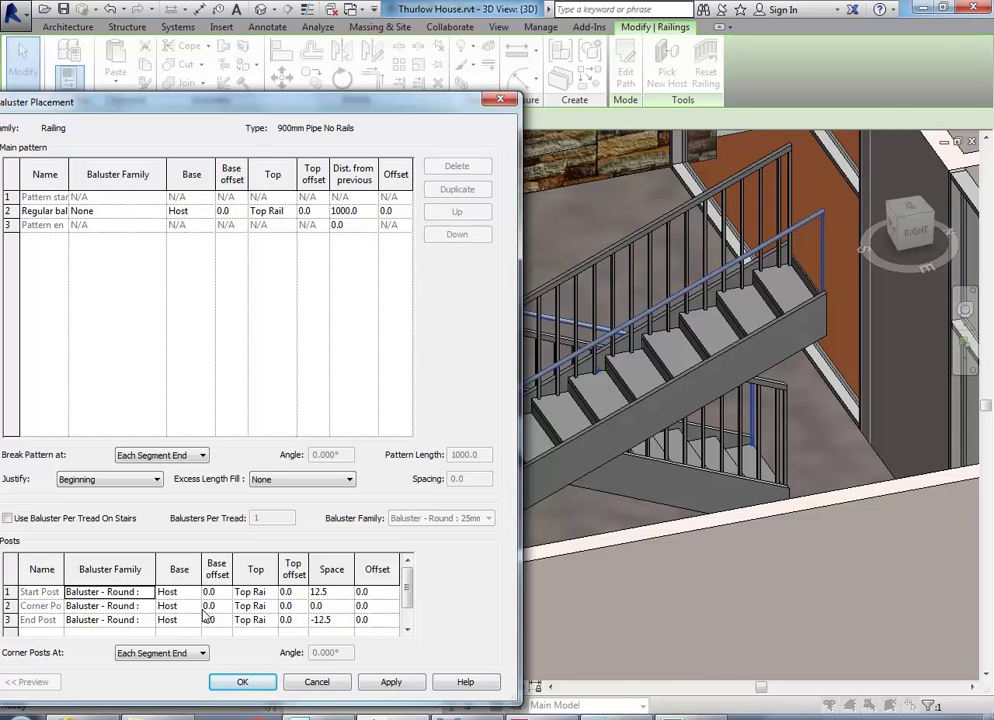
pyautogui.click(320, 685)
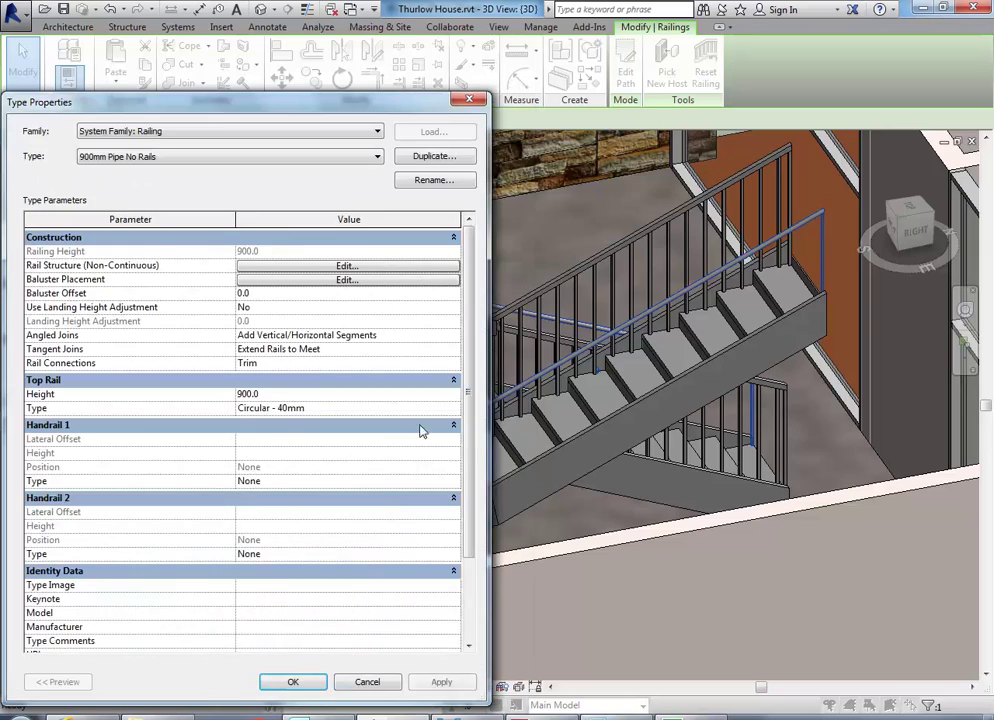
pyautogui.click(357, 683)
# - Change the stair's inner 1100mm railing to the 900mm Pipe No Rails type and dismiss the rail continuity warning
pyautogui.moveTo(396, 434); pyautogui.dragTo(398, 407, button='middle')
pyautogui.scroll(4, 397, 407)
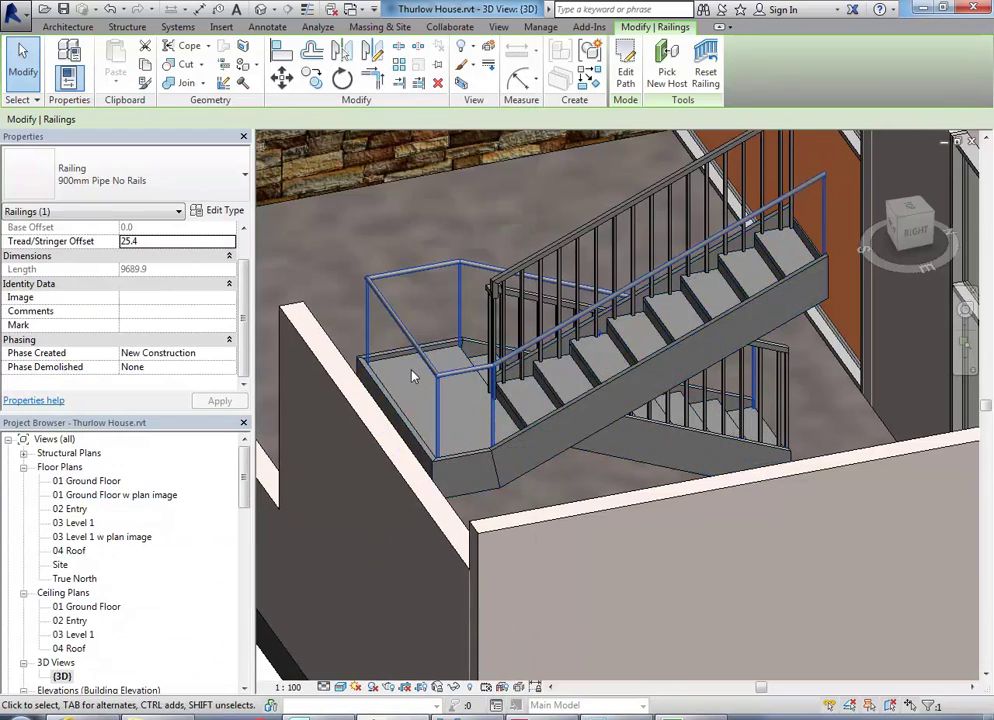
pyautogui.scroll(-3, 437, 390)
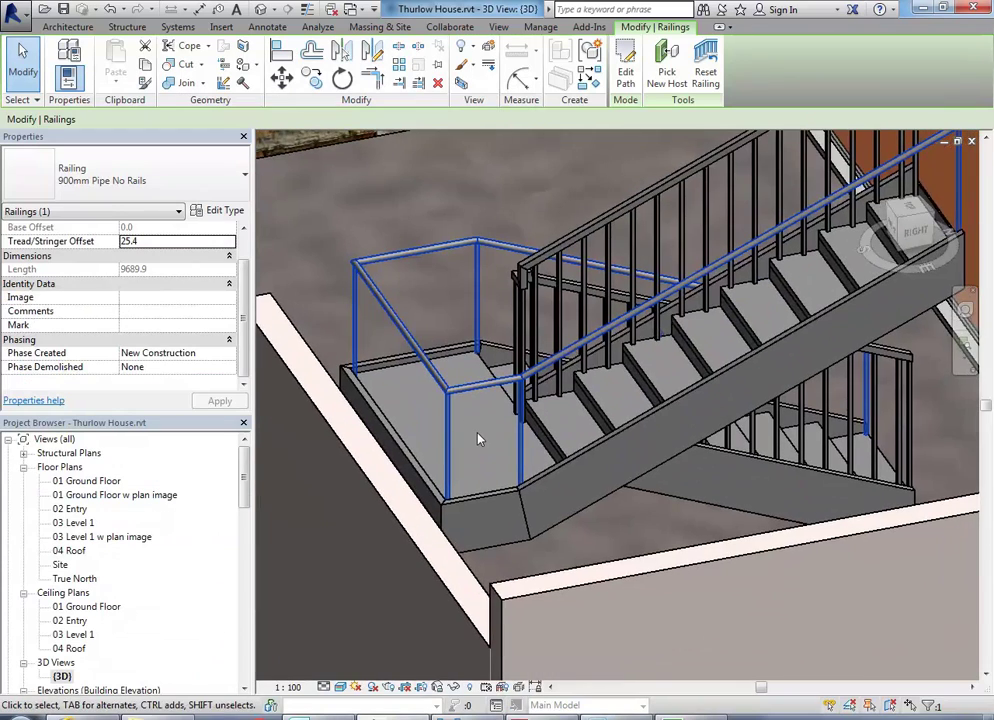
pyautogui.press('Escape')
pyautogui.moveTo(478, 438); pyautogui.dragTo(433, 465, button='middle')
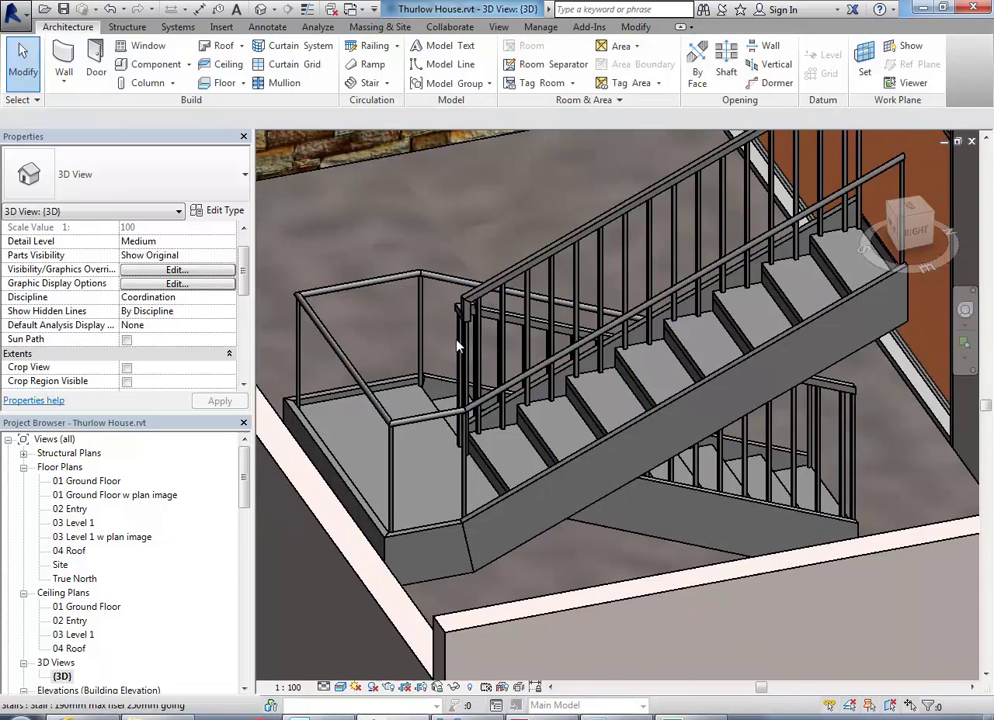
pyautogui.scroll(2, 426, 375)
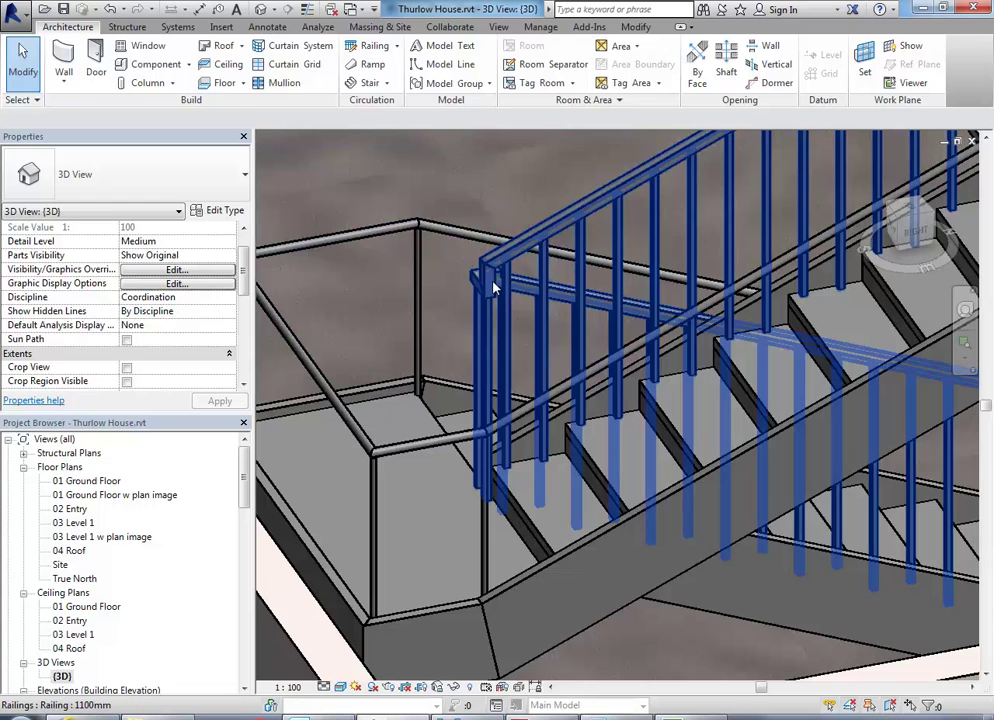
pyautogui.click(492, 287)
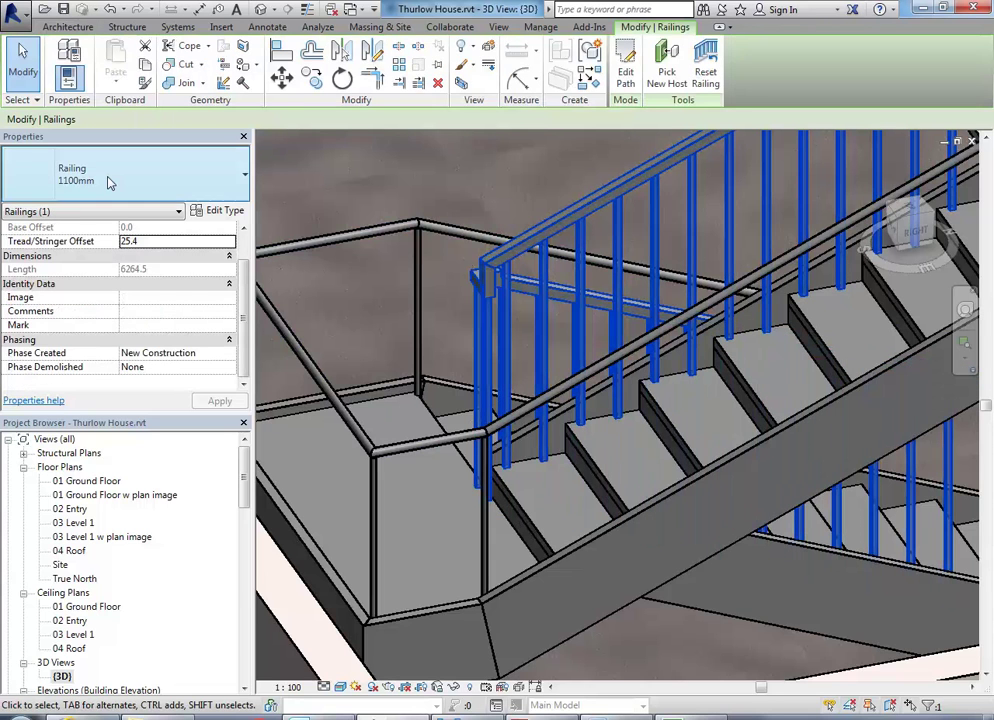
pyautogui.click(84, 170)
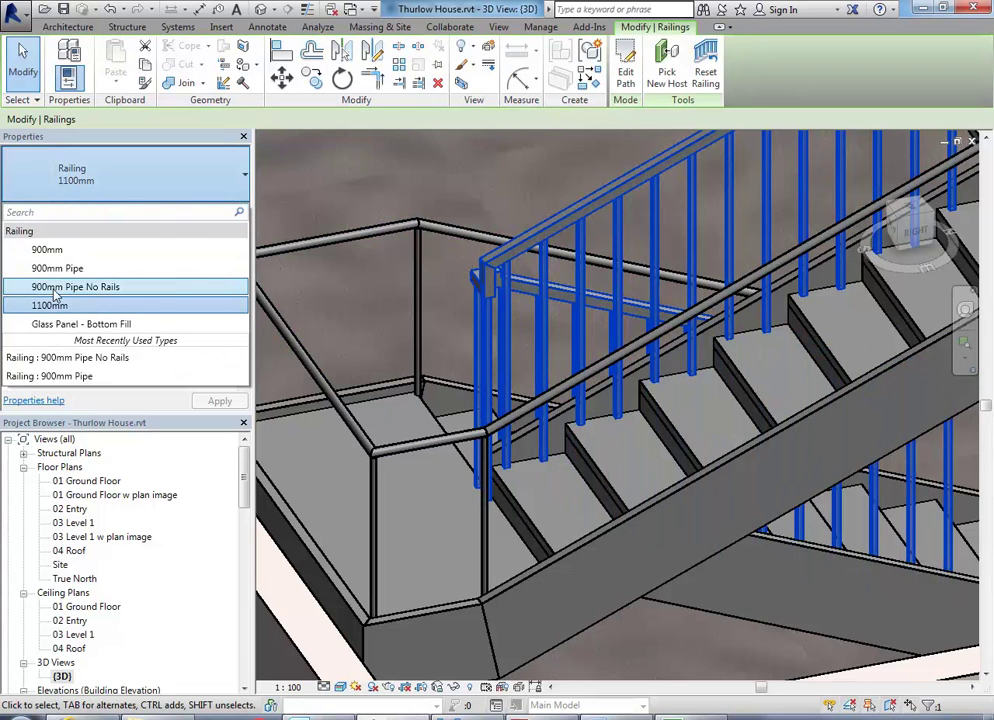
pyautogui.click(84, 288)
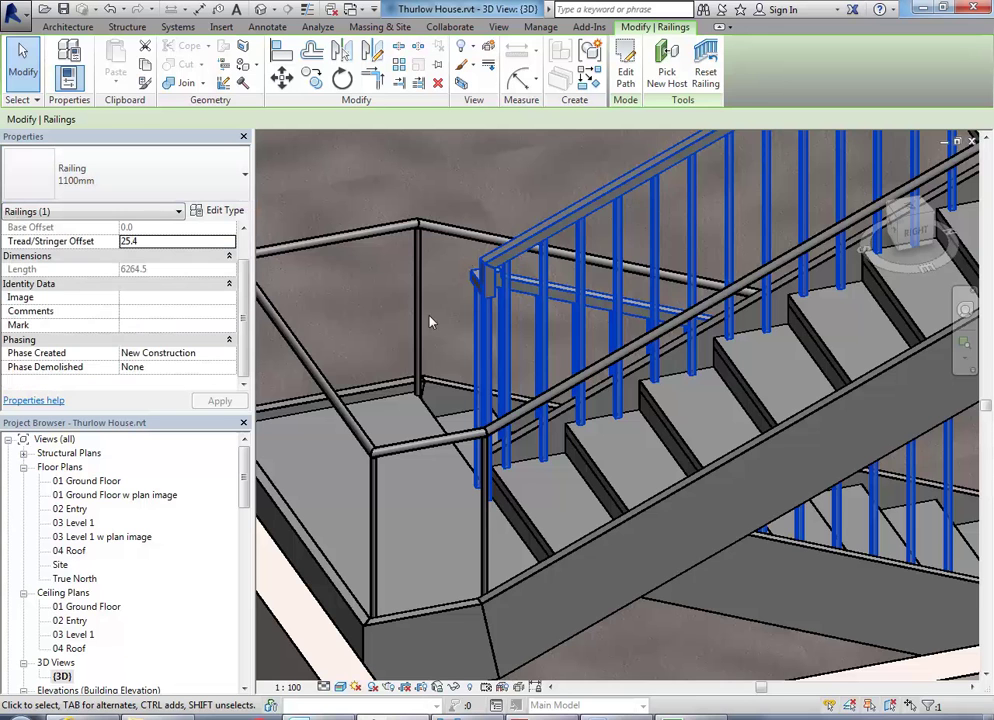
pyautogui.moveTo(454, 331); pyautogui.dragTo(370, 183)
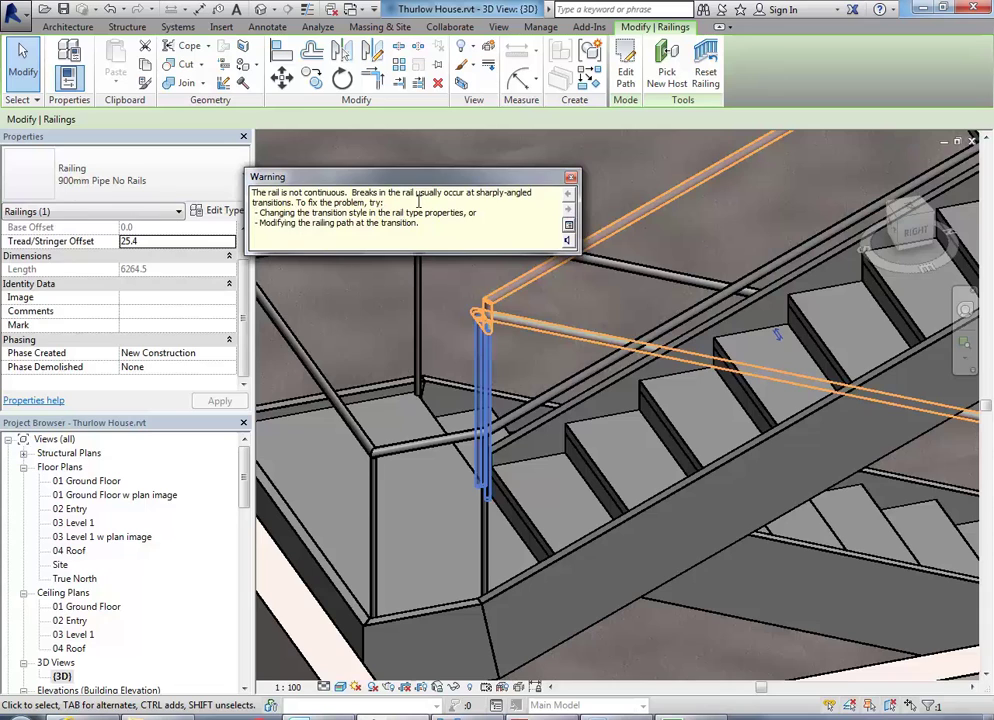
pyautogui.click(570, 177)
pyautogui.click(382, 282)
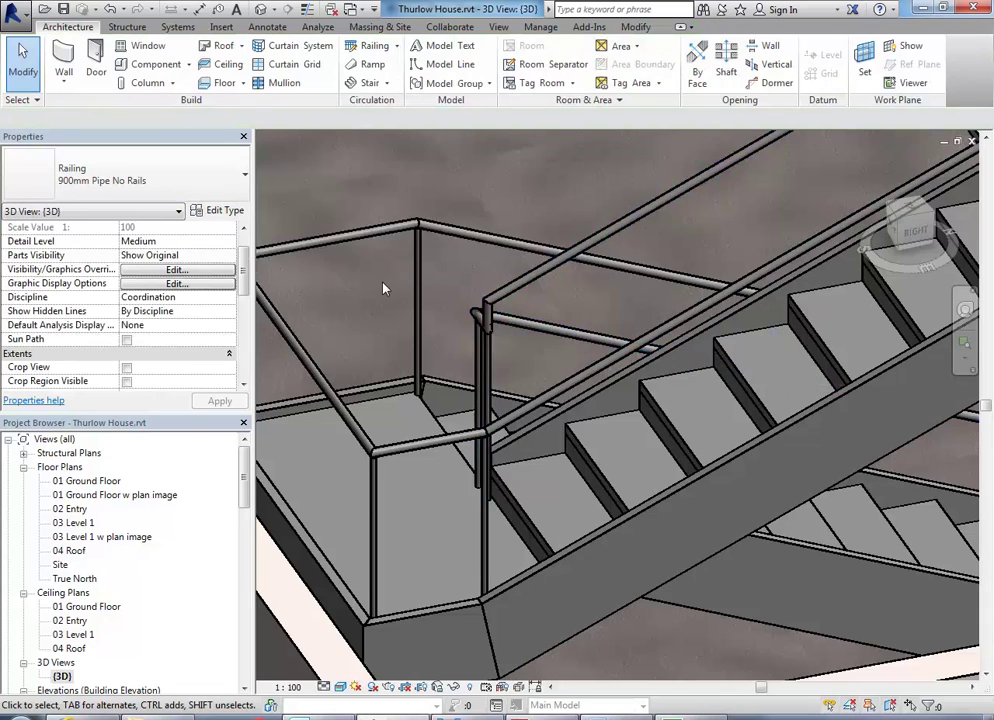
# - Compare the inner and outer pipe railings at the landing with the handrail in the staircase reference photo
pyautogui.keyDown('shift'); pyautogui.moveTo(382, 282); pyautogui.dragTo(427, 308, button='middle'); pyautogui.keyUp('shift')
pyautogui.scroll(3, 430, 320)
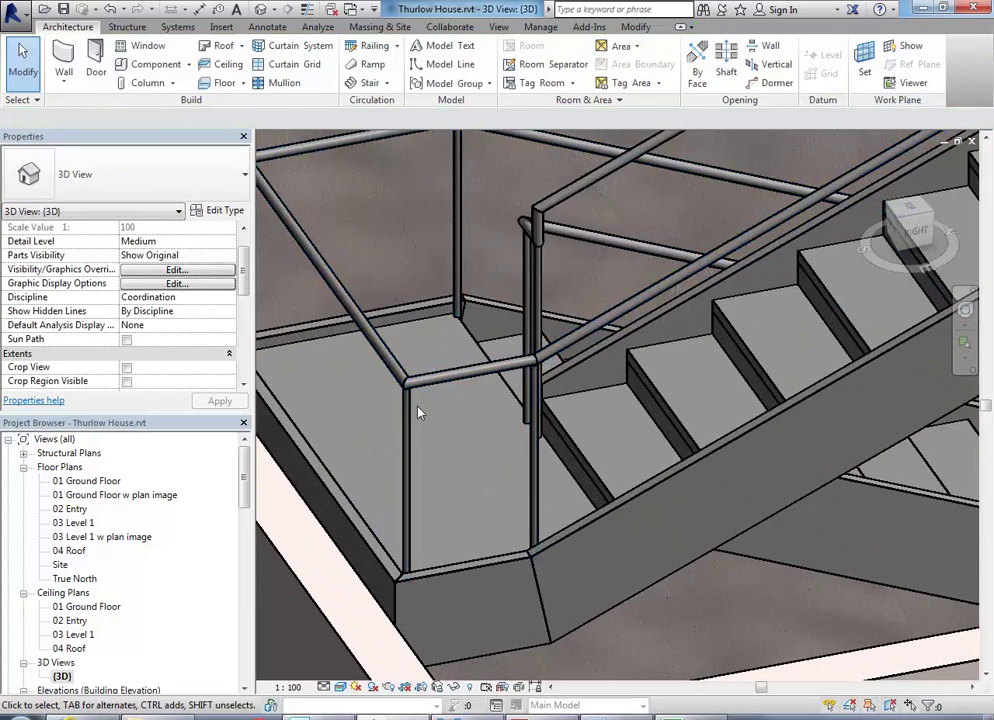
pyautogui.click(466, 716)
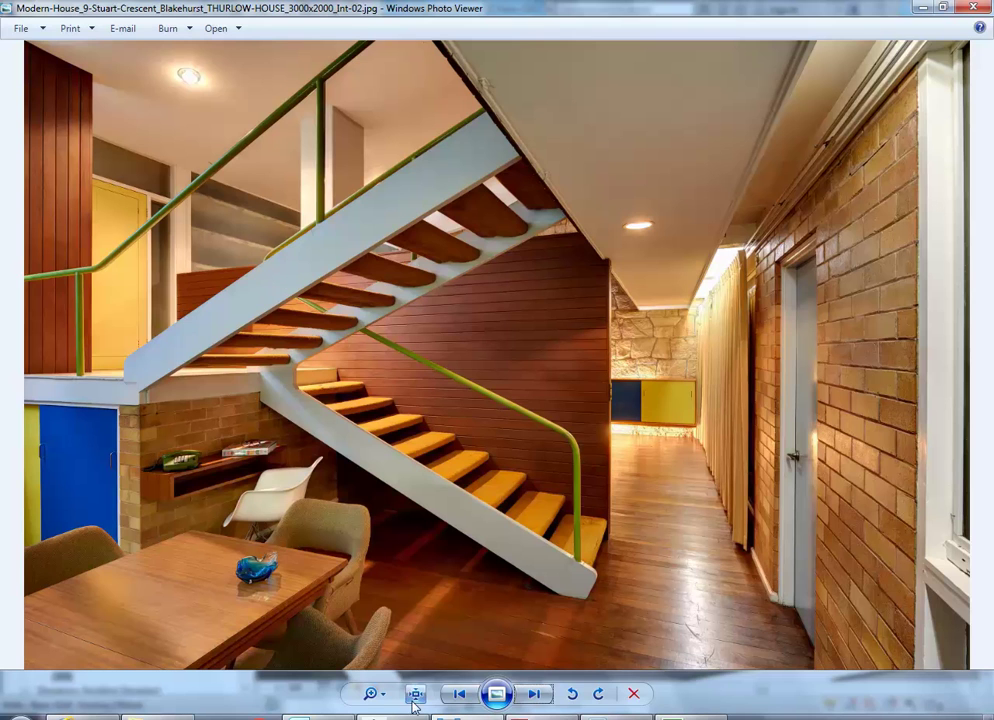
# - Switch back to the Thurlow House model in Revit and open the stair's sketch for editing
pyautogui.hotkey('alt', 'Tab')
pyautogui.scroll(5, 490, 316)
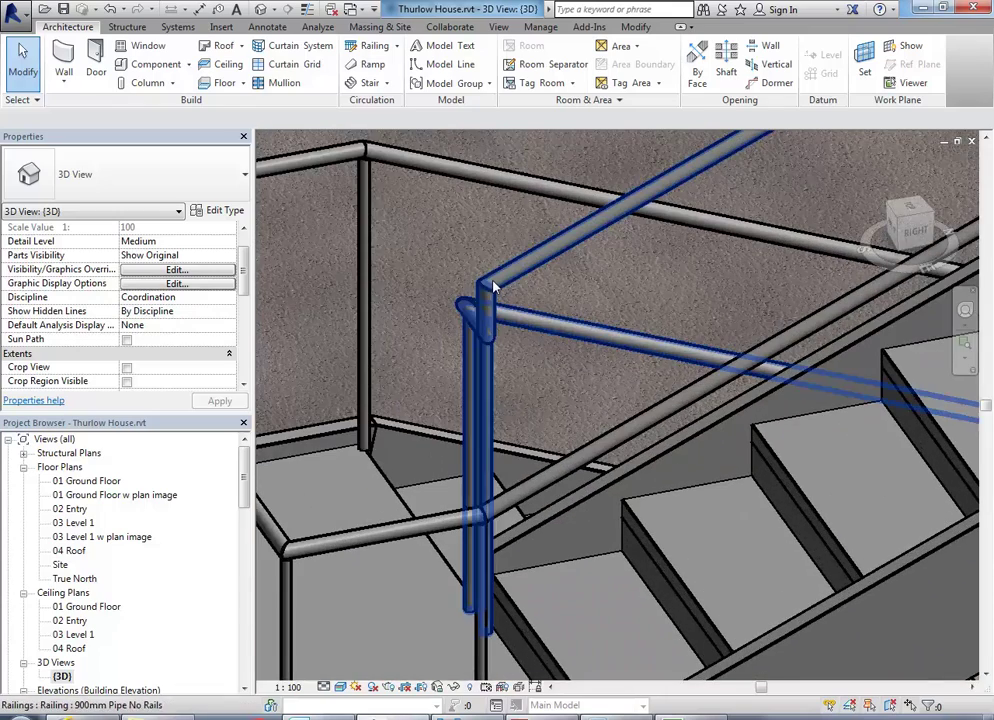
pyautogui.scroll(-5, 495, 315)
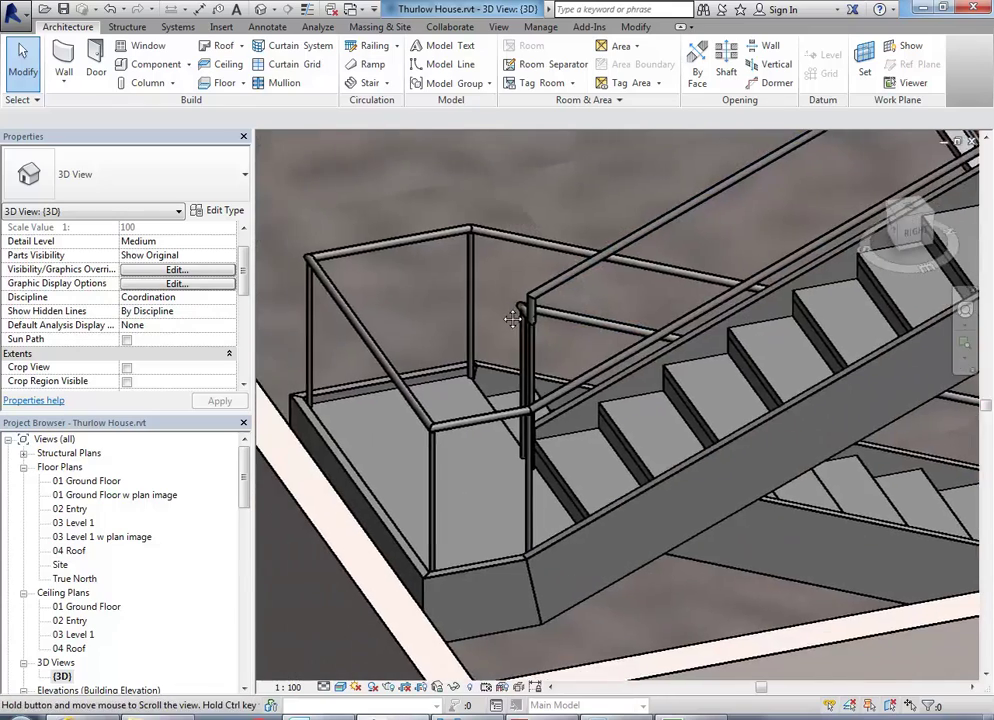
pyautogui.keyDown('shift'); pyautogui.moveTo(503, 314); pyautogui.dragTo(420, 380, button='middle'); pyautogui.keyUp('shift')
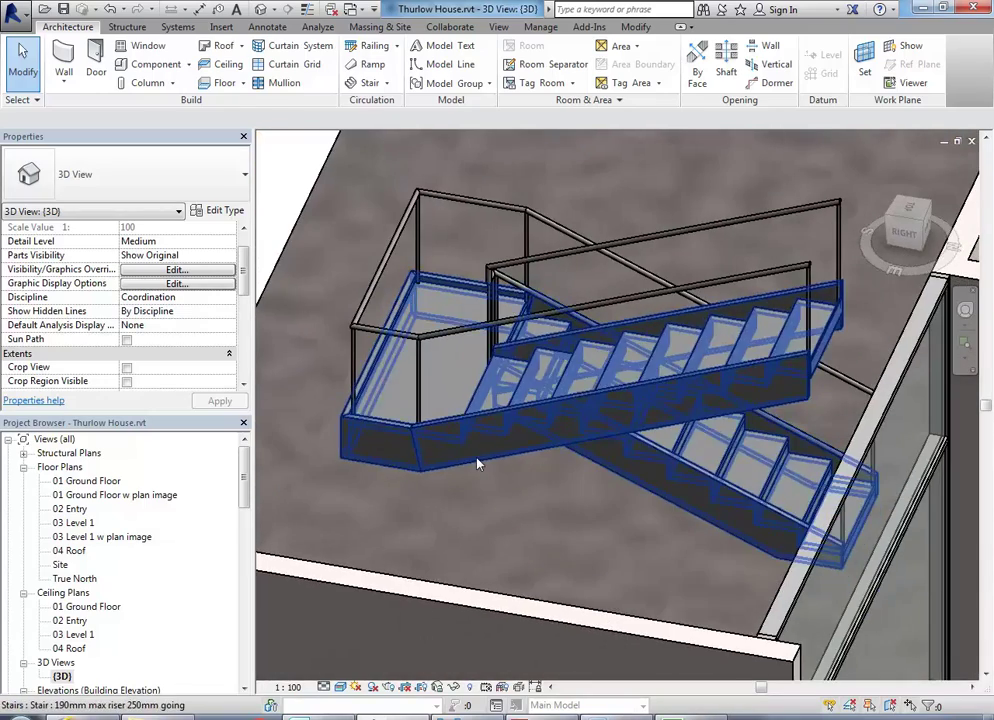
pyautogui.click(370, 355)
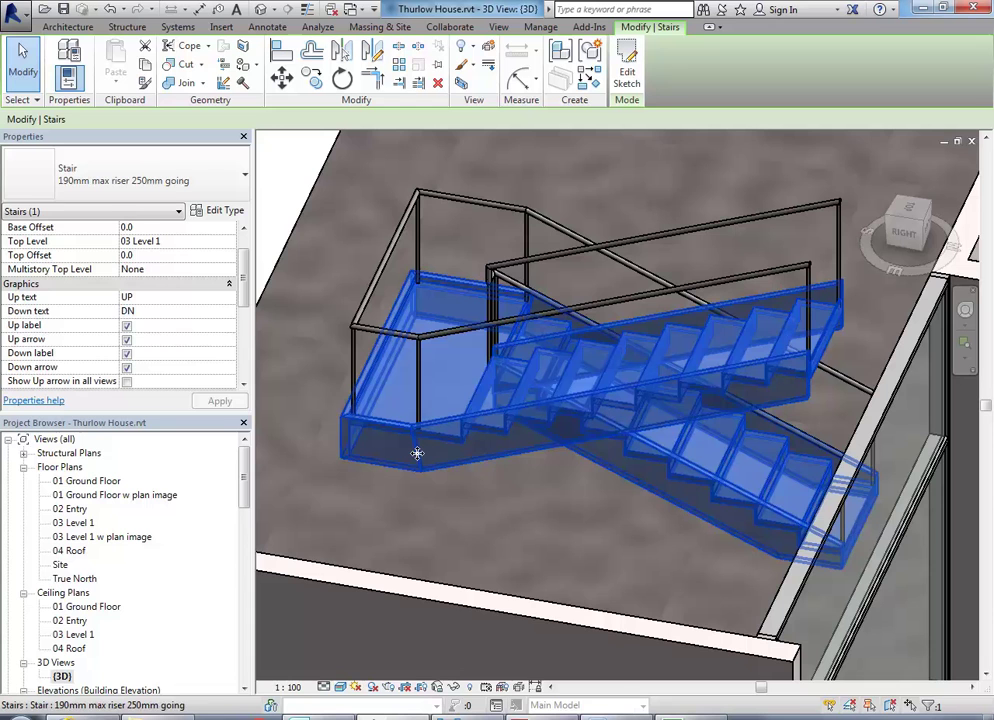
pyautogui.click(627, 78)
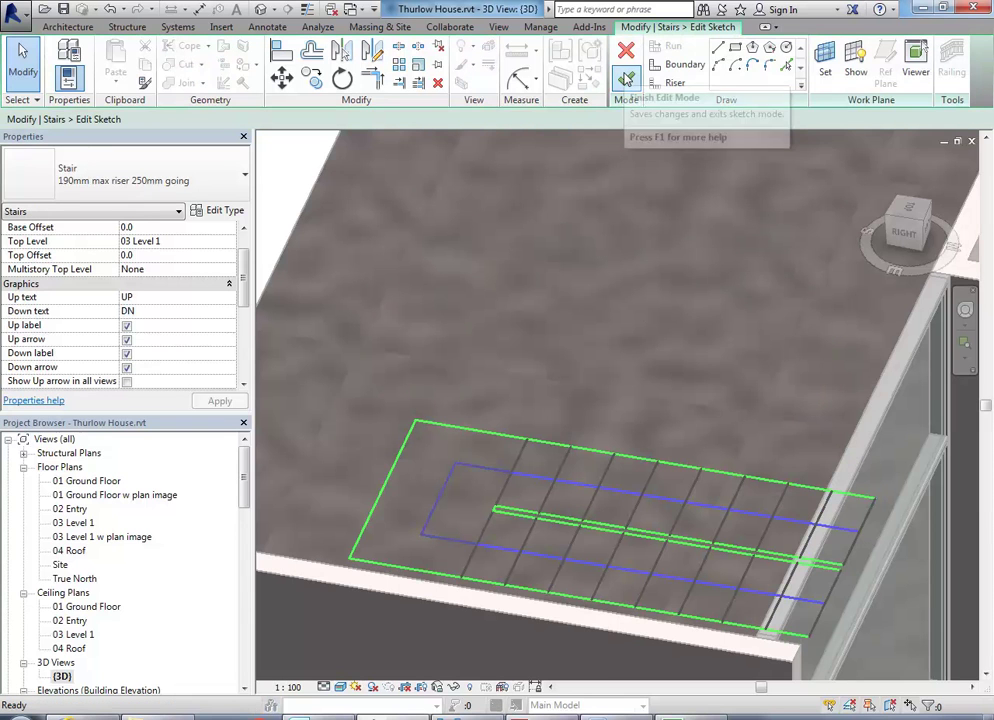
# - In the 02 Entry floor plan, move the landing's end boundary line out to align with the inner face of the exterior wall
pyautogui.moveTo(510, 392); pyautogui.dragTo(479, 386, button='middle')
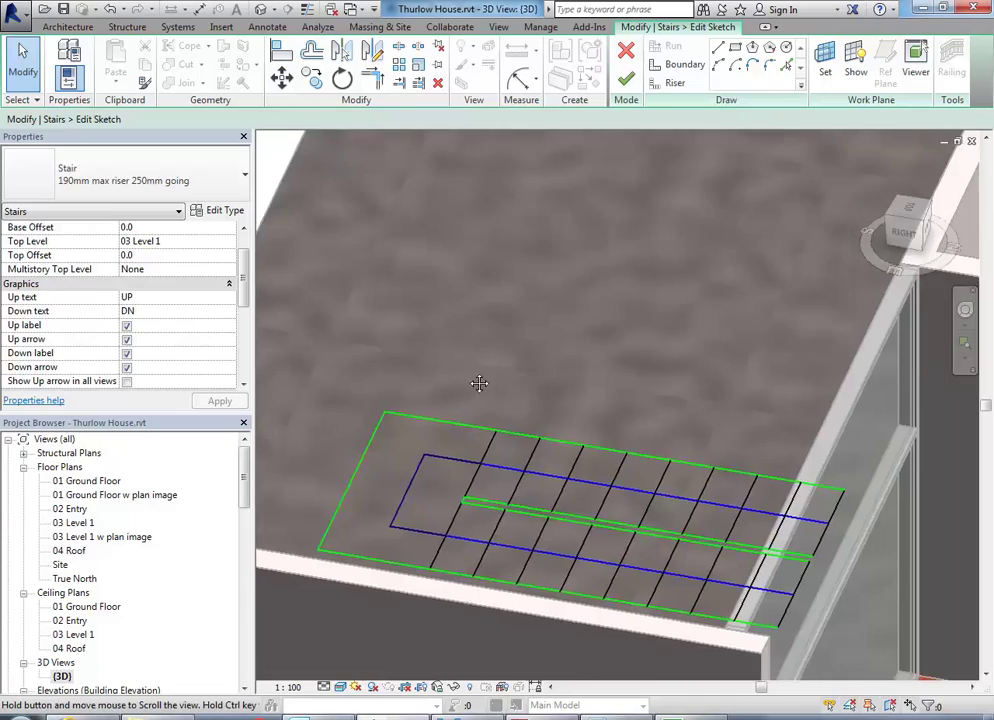
pyautogui.scroll(-2, 417, 405)
pyautogui.moveTo(393, 415)
pyautogui.keyDown('shift'); pyautogui.mouseDown(button='middle')
pyautogui.moveTo(578, 493)
pyautogui.moveTo(439, 516)
pyautogui.moveTo(297, 436)
pyautogui.moveTo(515, 450)
pyautogui.moveTo(480, 455)
pyautogui.mouseUp(button='middle'); pyautogui.keyUp('shift')
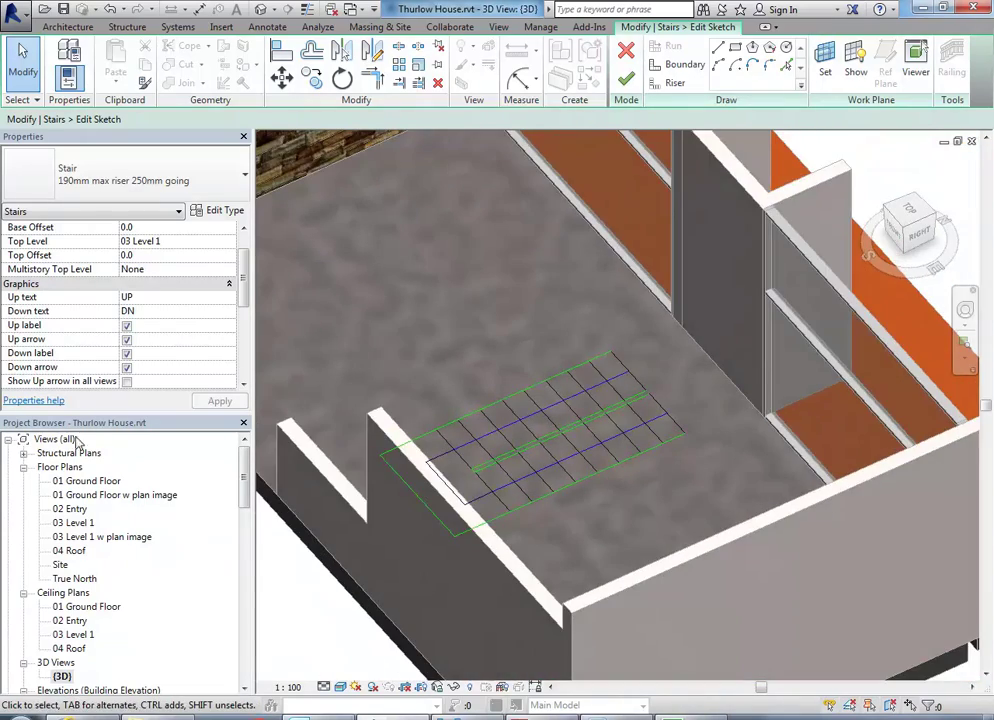
pyautogui.doubleClick(70, 510)
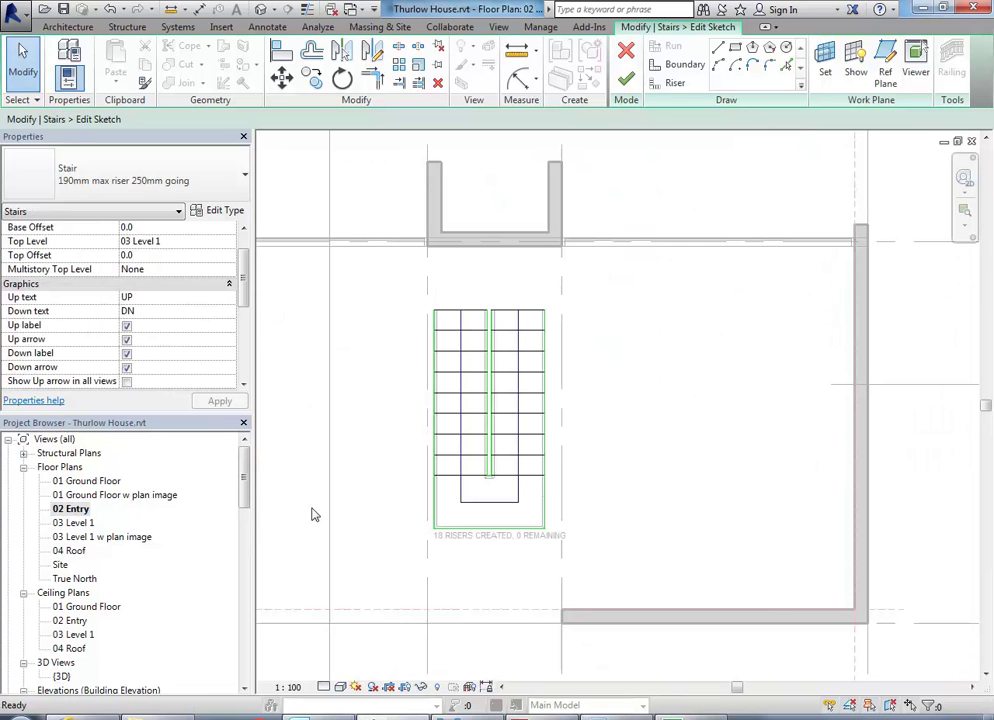
pyautogui.scroll(3, 457, 570)
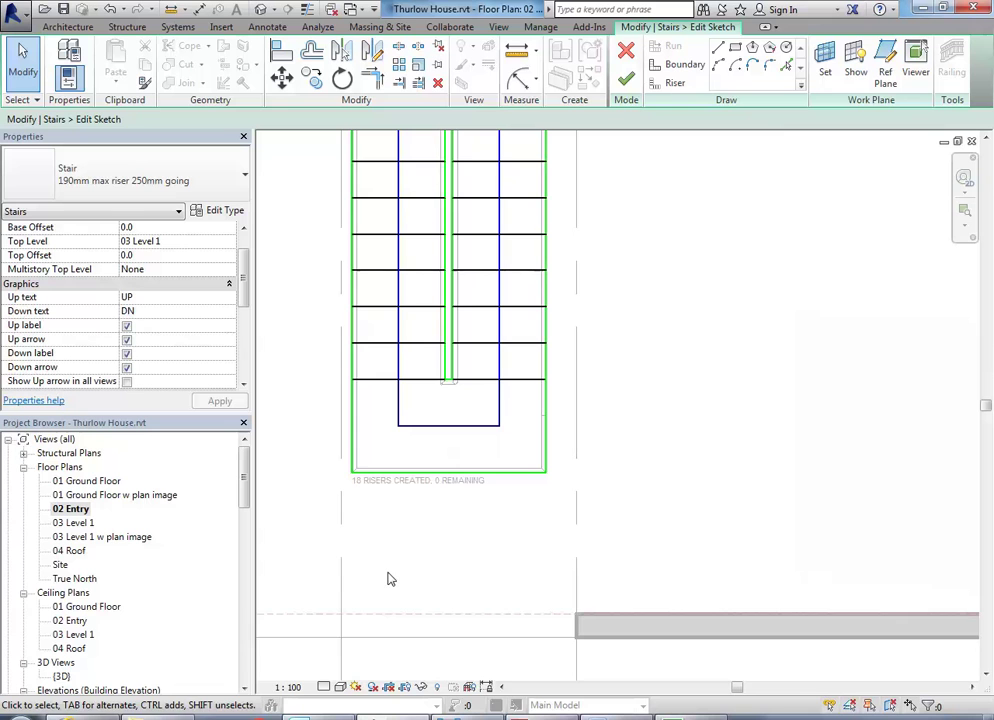
pyautogui.moveTo(390, 579)
pyautogui.mouseDown(button='middle')
pyautogui.moveTo(466, 549)
pyautogui.moveTo(462, 521)
pyautogui.mouseUp(button='middle')
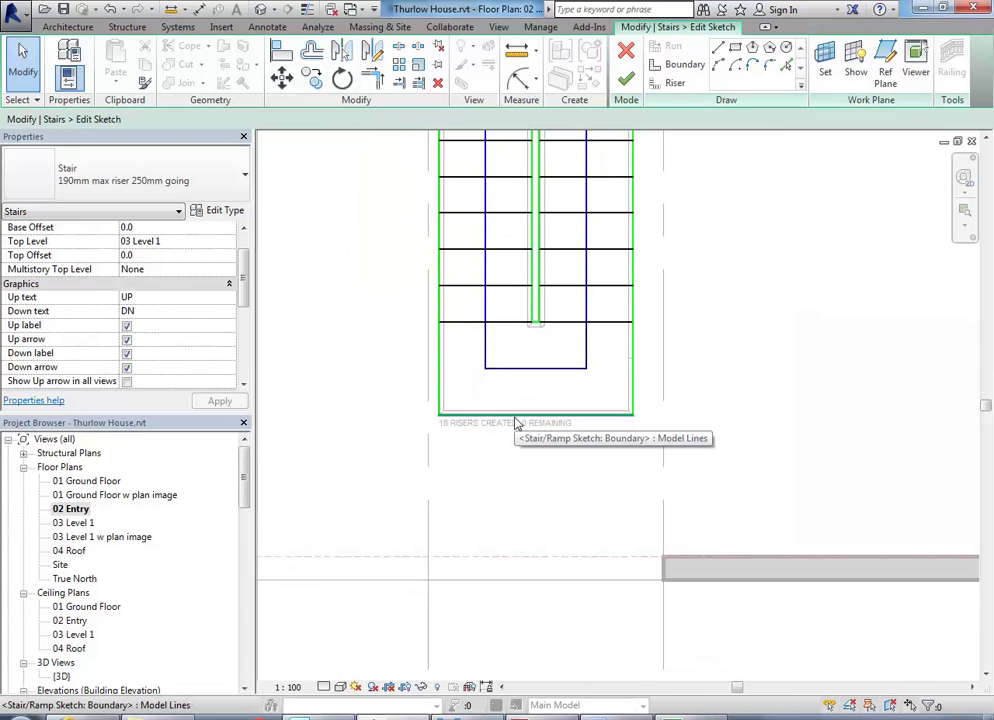
pyautogui.click(516, 423)
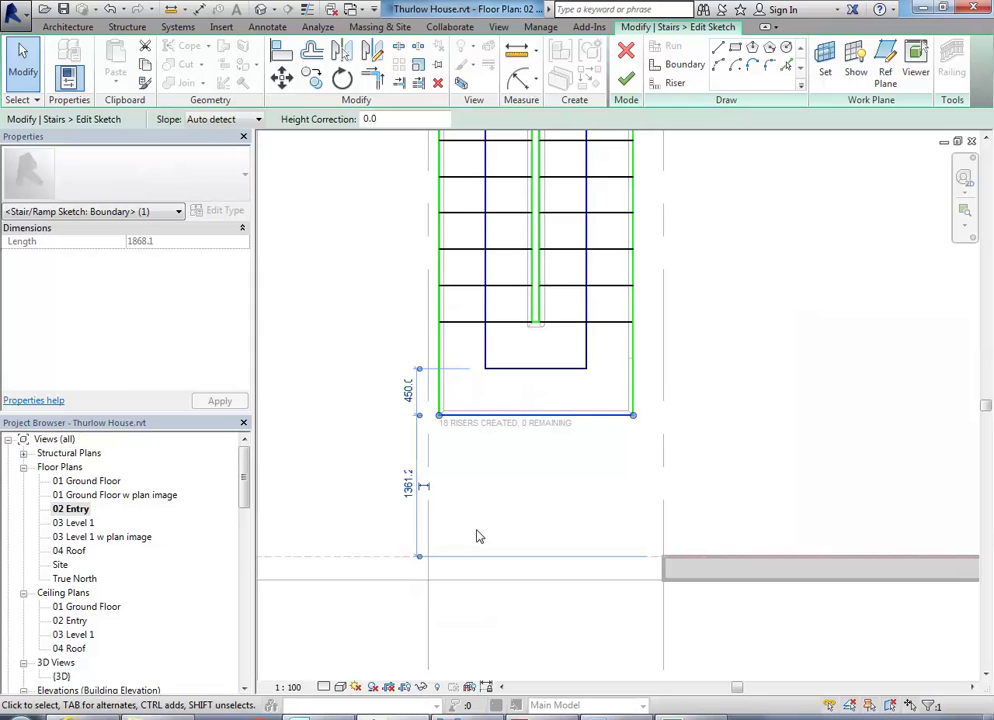
pyautogui.click(493, 454)
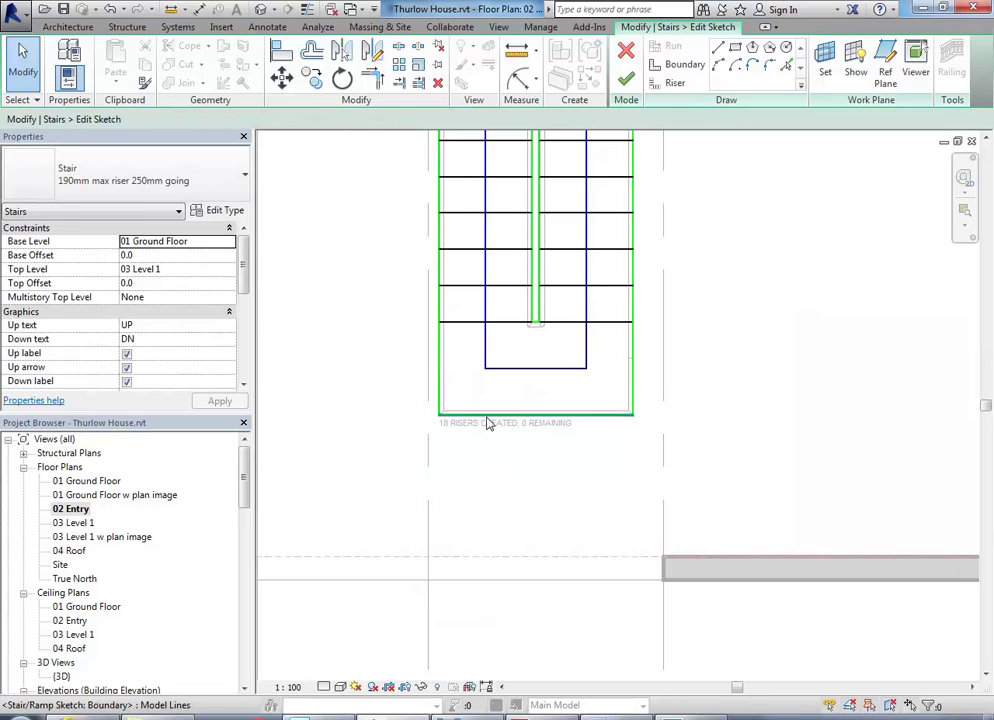
pyautogui.click(488, 420)
pyautogui.moveTo(481, 413); pyautogui.dragTo(481, 561)
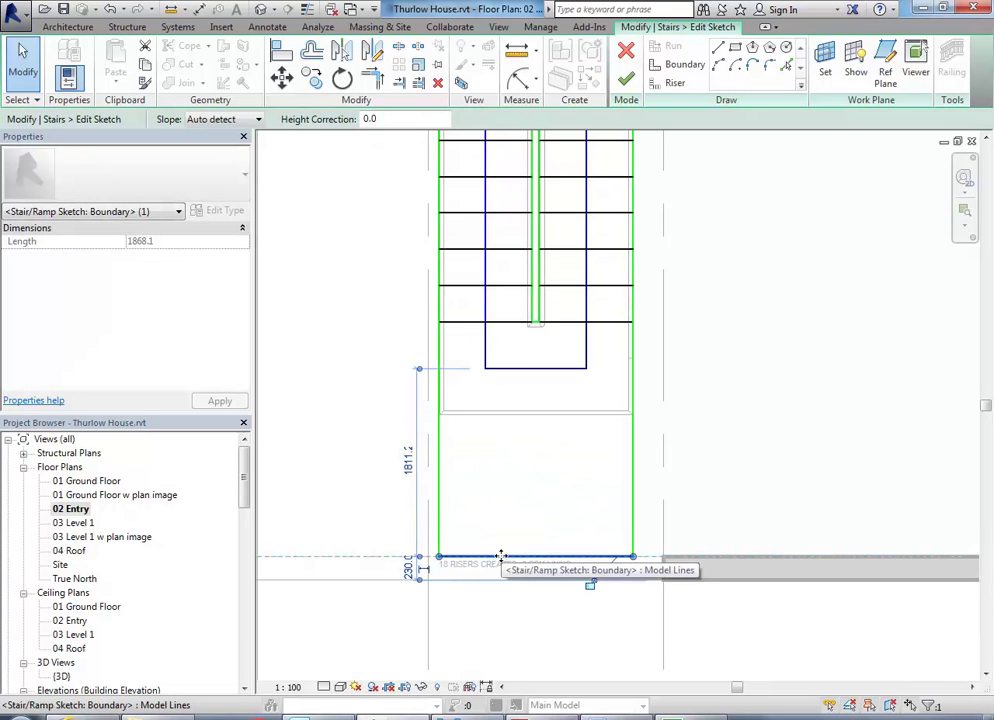
pyautogui.click(506, 492)
# - Check the moved landing boundary line and finish the stair sketch
pyautogui.moveTo(506, 492); pyautogui.dragTo(533, 482, button='middle')
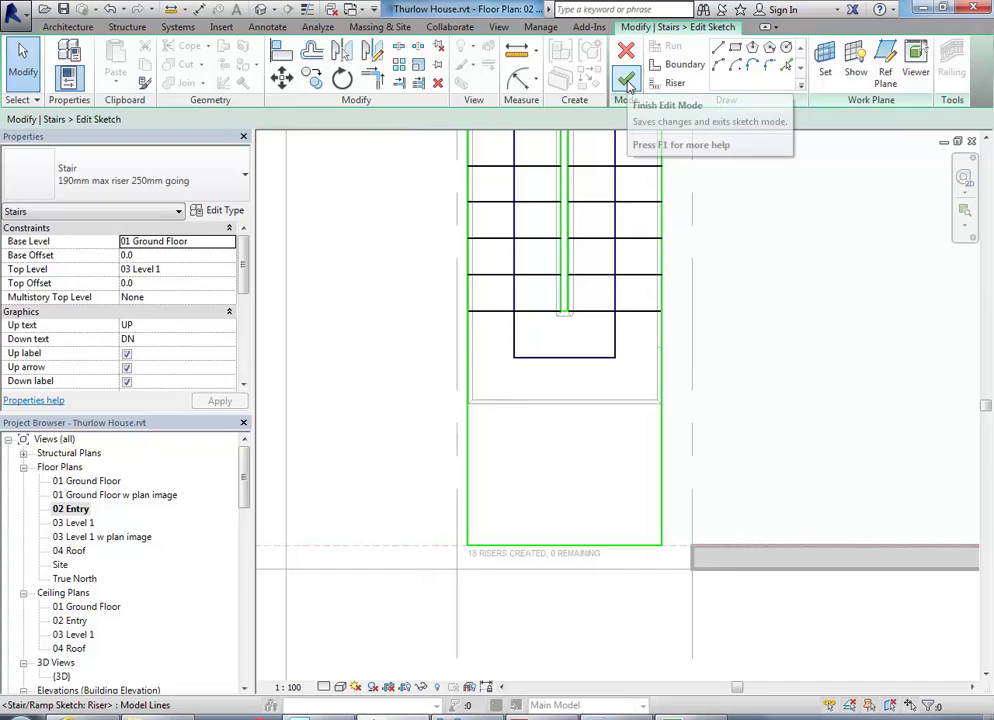
pyautogui.moveTo(508, 366); pyautogui.dragTo(484, 364, button='middle')
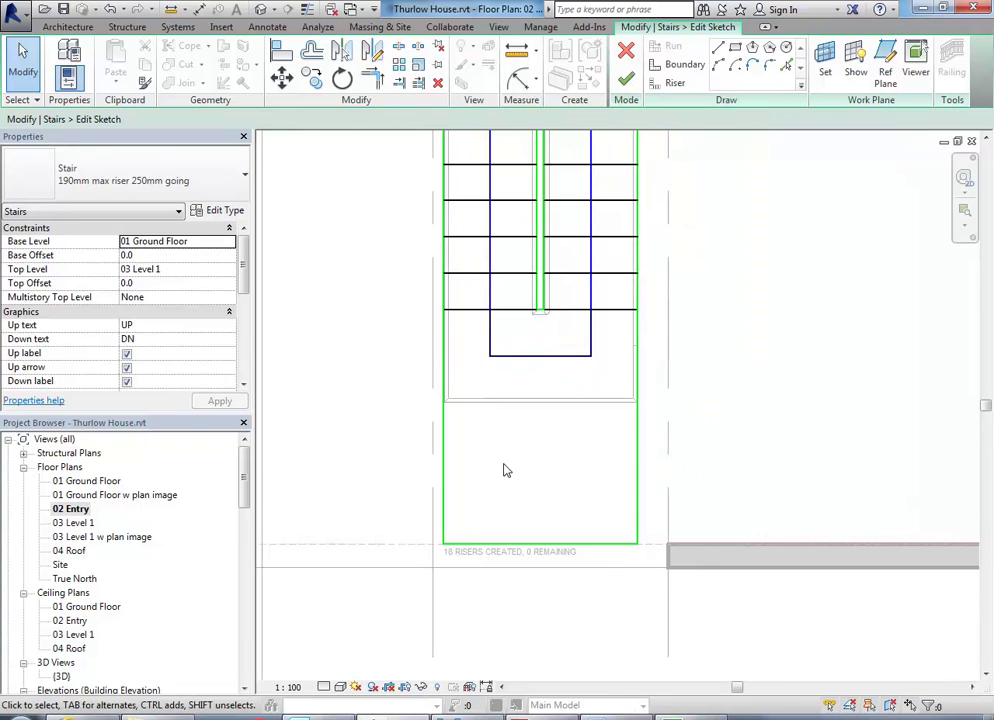
pyautogui.click(506, 549)
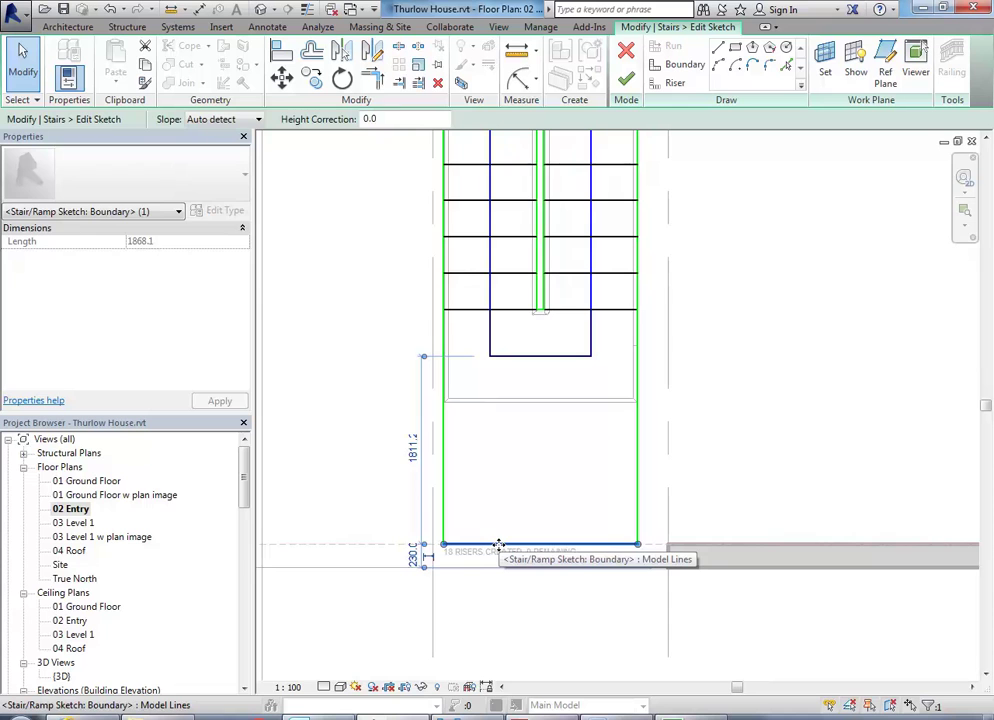
pyautogui.click(509, 461)
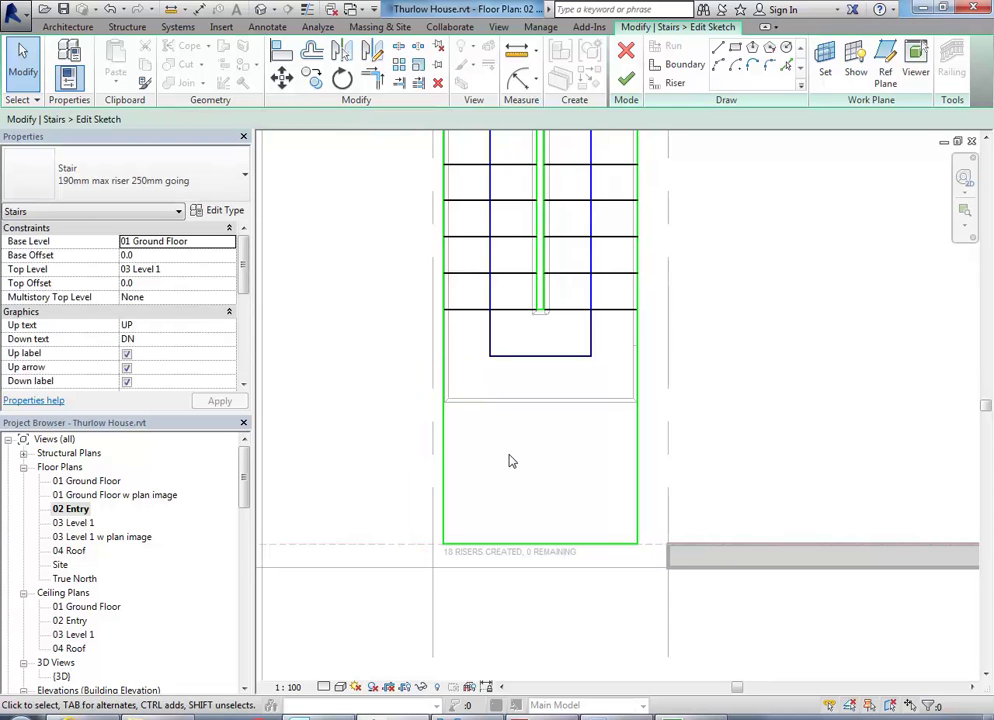
pyautogui.click(626, 78)
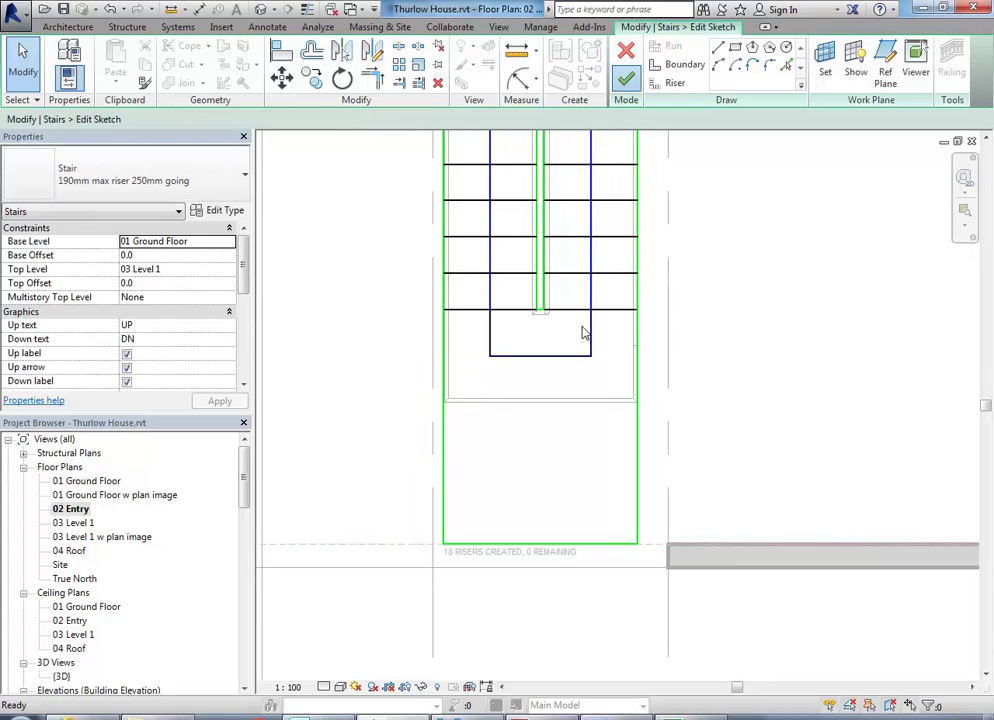
# - Examine the extended landing and the junction of the two flights' stringers in the 3D view from several angles
pyautogui.doubleClick(61, 676)
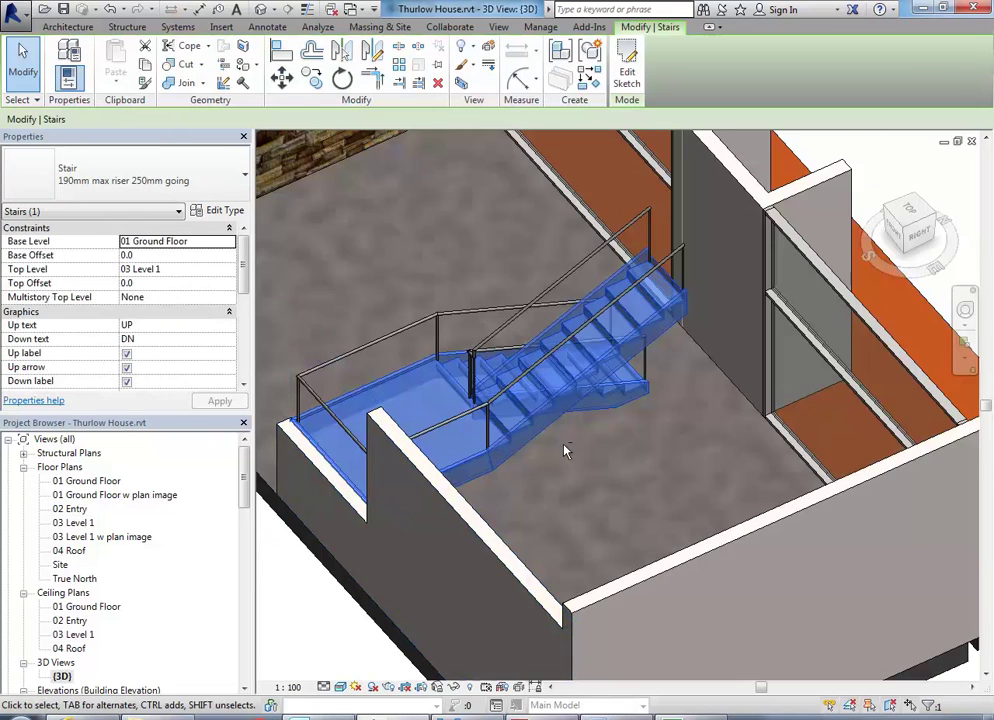
pyautogui.keyDown('shift'); pyautogui.moveTo(566, 455); pyautogui.dragTo(325, 440, button='middle'); pyautogui.keyUp('shift')
pyautogui.press('Escape')
pyautogui.keyDown('shift'); pyautogui.moveTo(390, 464); pyautogui.dragTo(420, 299, button='middle'); pyautogui.keyUp('shift')
pyautogui.keyDown('shift'); pyautogui.moveTo(610, 488); pyautogui.dragTo(455, 408, button='middle'); pyautogui.keyUp('shift')
pyautogui.scroll(3, 470, 378)
pyautogui.keyDown('shift'); pyautogui.moveTo(473, 515); pyautogui.dragTo(444, 337, button='middle'); pyautogui.keyUp('shift')
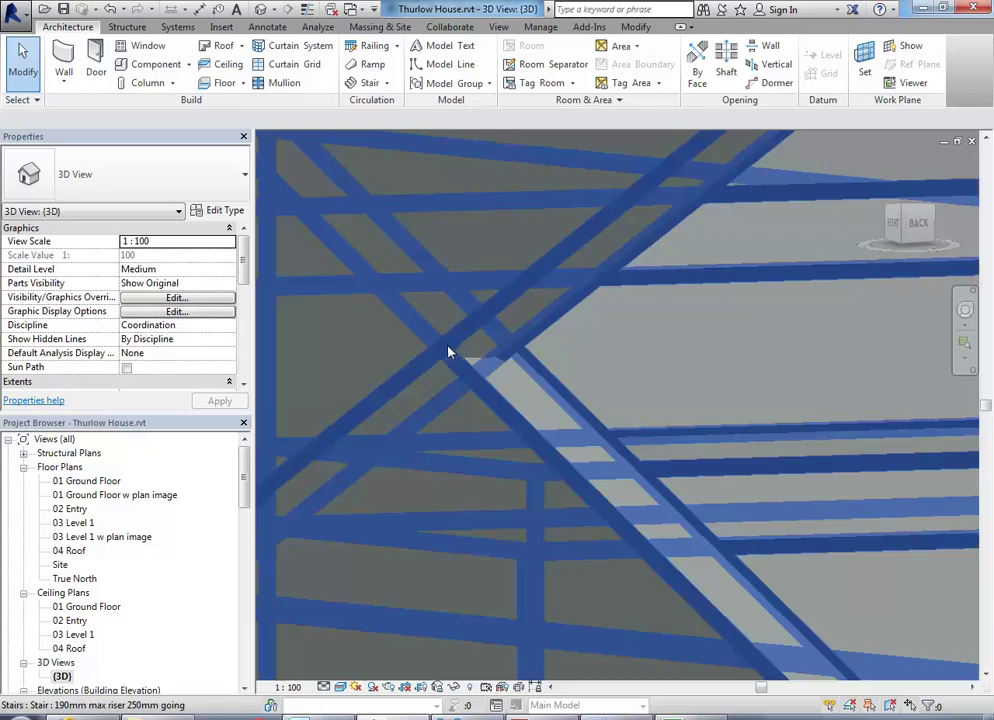
pyautogui.scroll(-10, 508, 305)
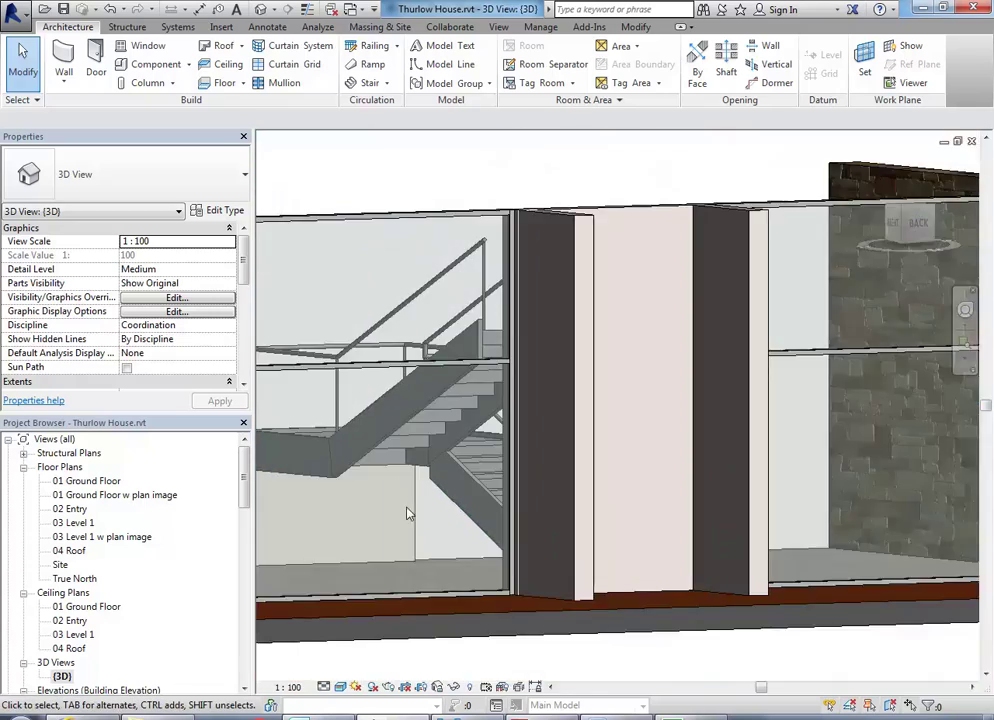
pyautogui.keyDown('shift'); pyautogui.moveTo(407, 514); pyautogui.dragTo(440, 524, button='middle'); pyautogui.keyUp('shift')
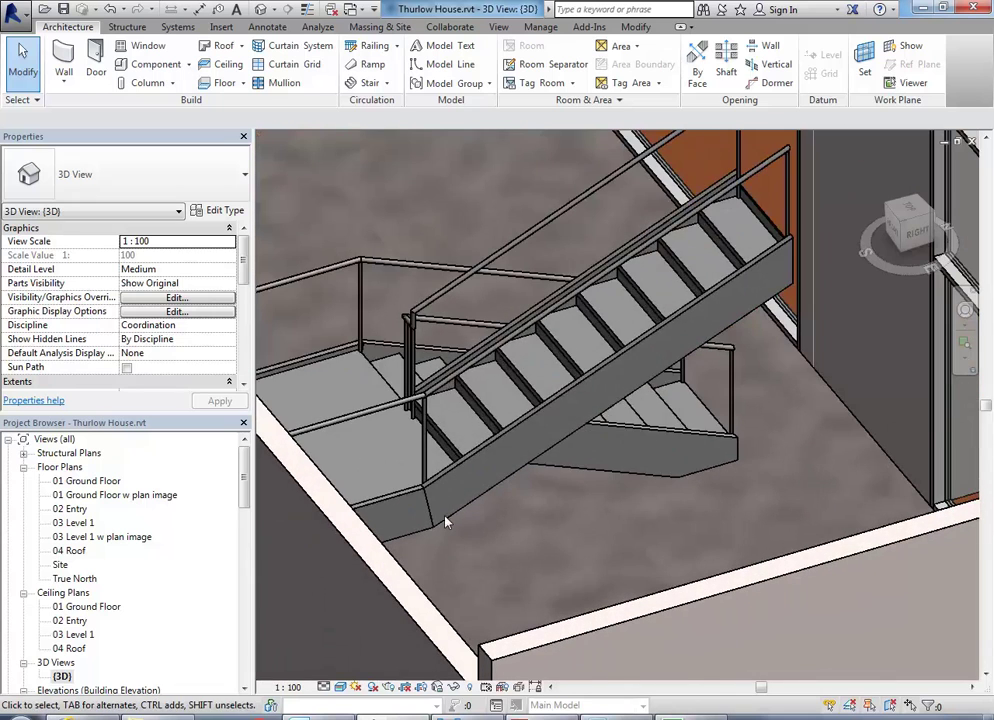
# - Duplicate the stair's 190mm max riser 250mm going type under the name Open Tread Round Nosing
pyautogui.click(437, 528)
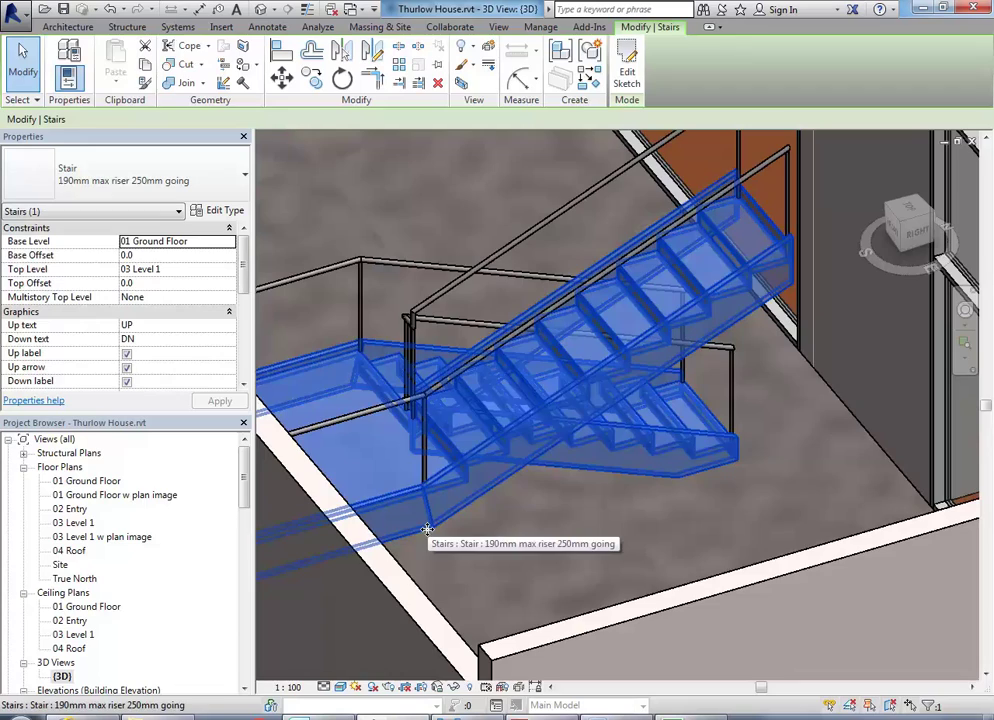
pyautogui.scroll(2, 457, 466)
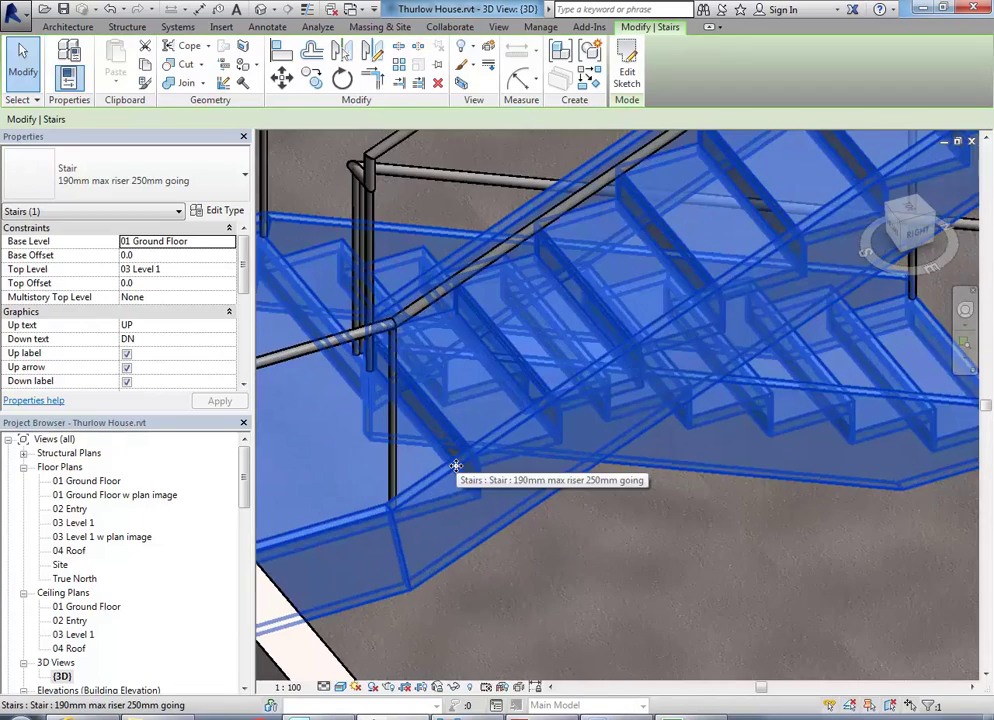
pyautogui.scroll(-1, 457, 466)
pyautogui.moveTo(457, 466); pyautogui.dragTo(459, 546, button='middle')
pyautogui.scroll(3, 517, 437)
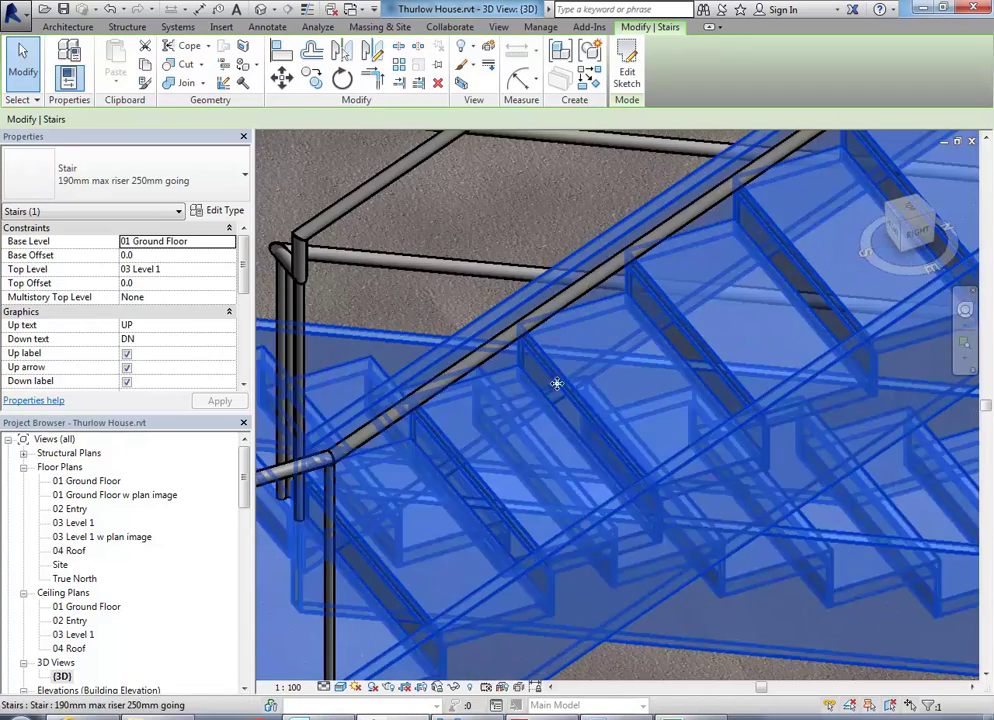
pyautogui.scroll(-2, 551, 417)
pyautogui.moveTo(551, 417); pyautogui.dragTo(531, 412, button='middle')
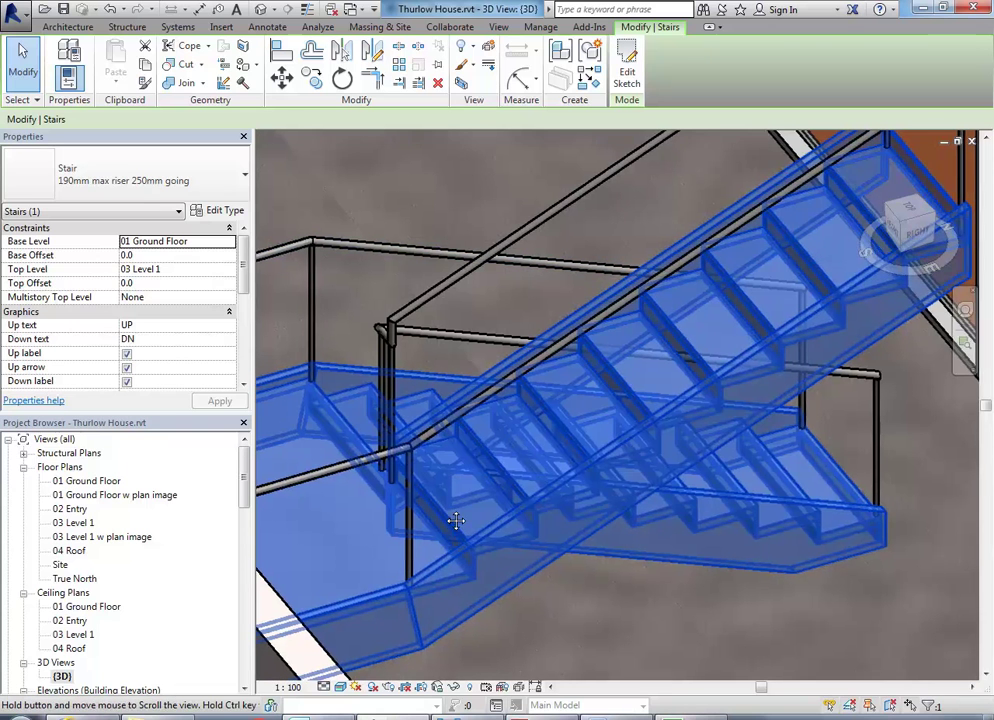
pyautogui.moveTo(455, 521); pyautogui.dragTo(470, 517, button='middle')
pyautogui.click(222, 211)
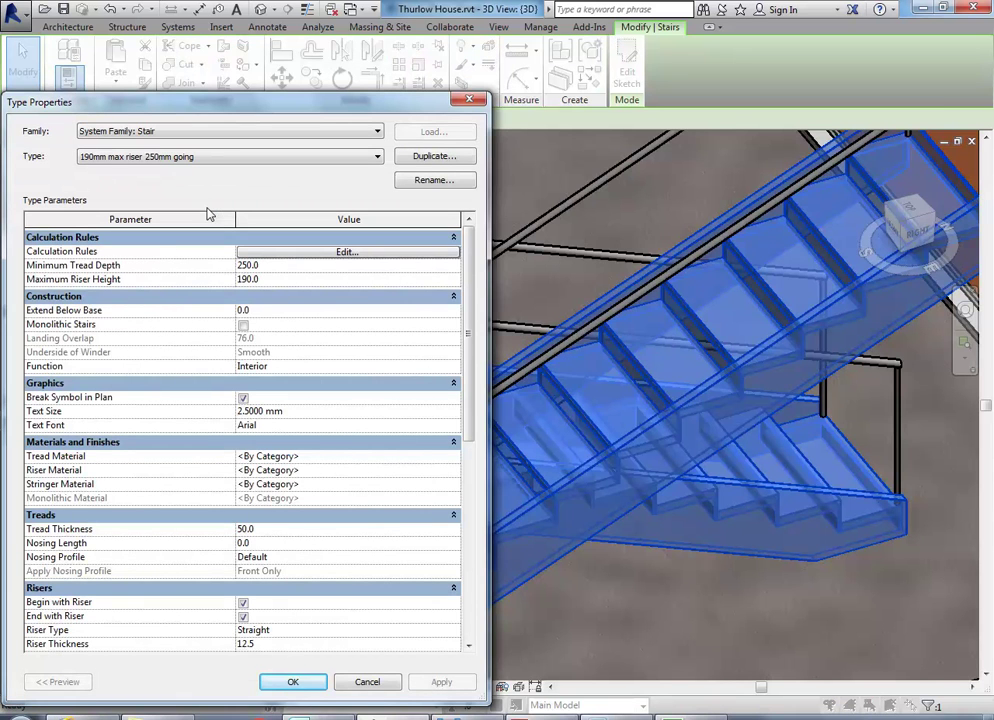
pyautogui.click(433, 158)
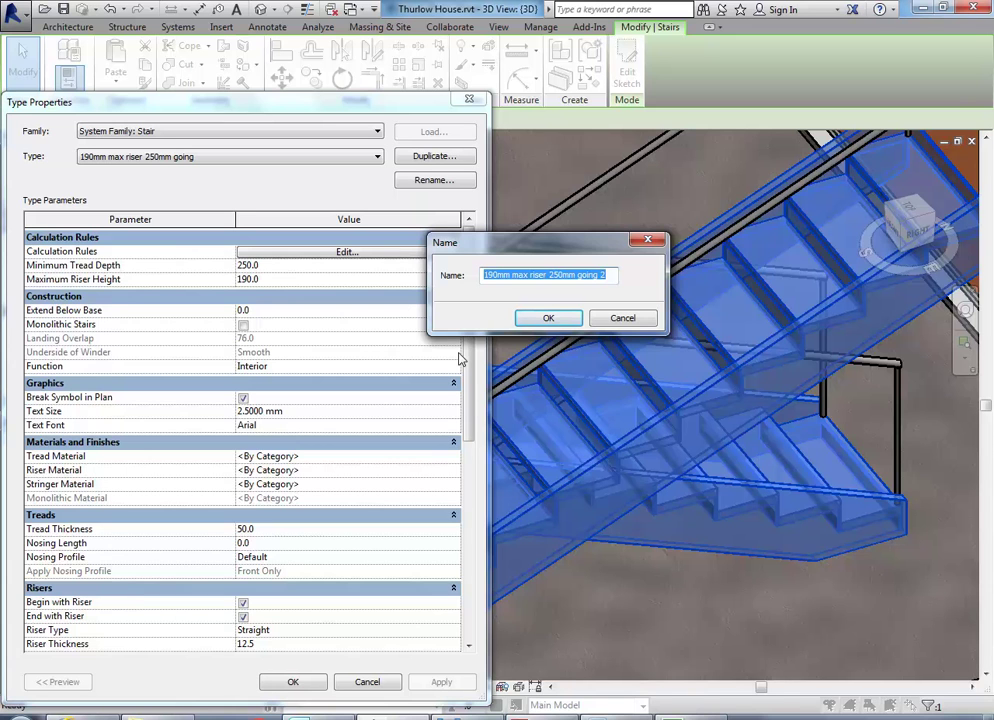
pyautogui.write('Open Tread Round Nosing')
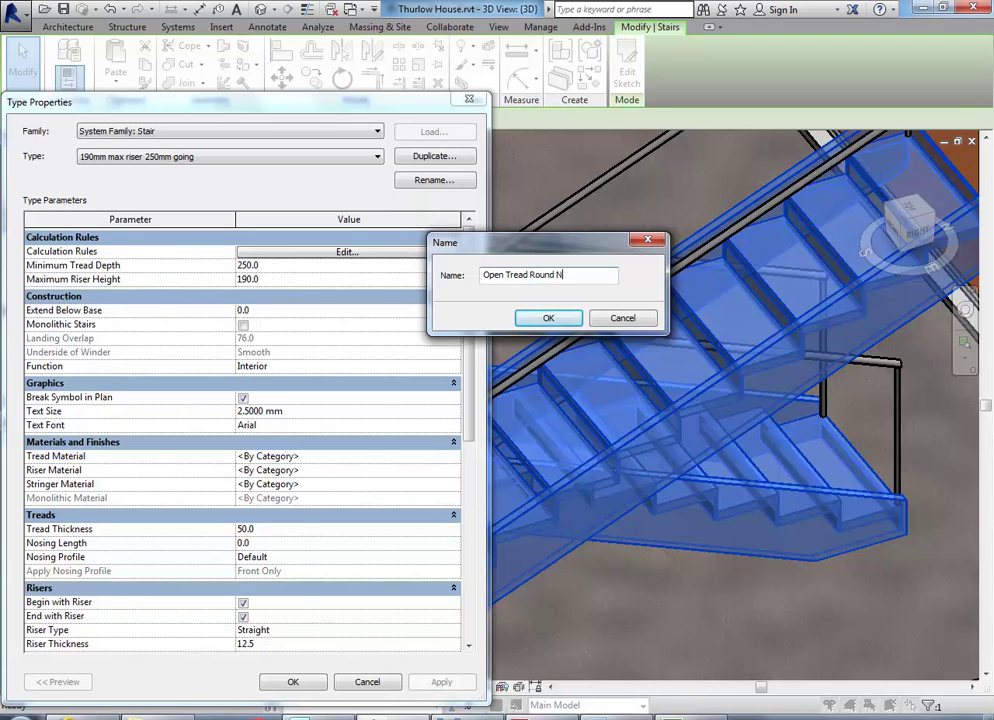
pyautogui.click(546, 320)
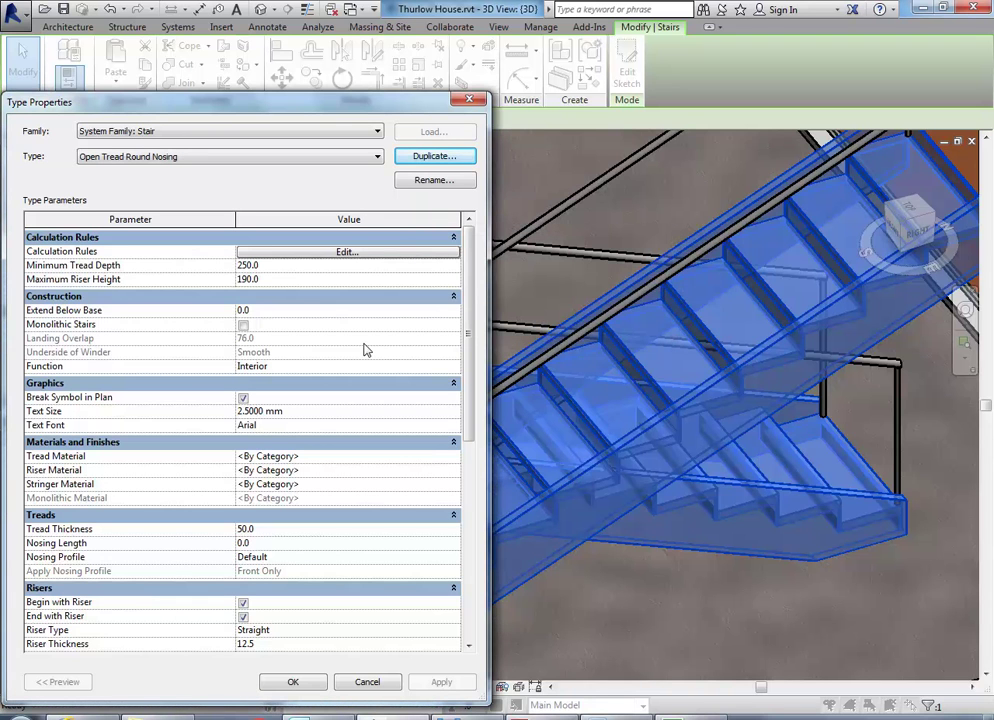
# - Set the riser type of the Open Tread Round Nosing stair type to None
pyautogui.moveTo(467, 310); pyautogui.dragTo(465, 376)
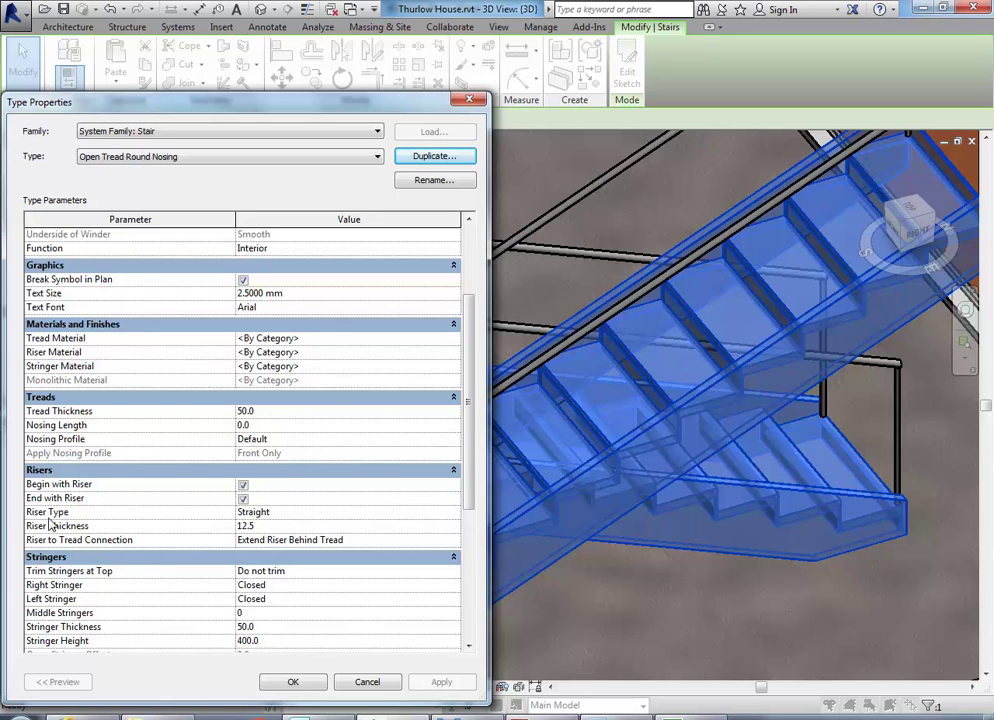
pyautogui.click(296, 513)
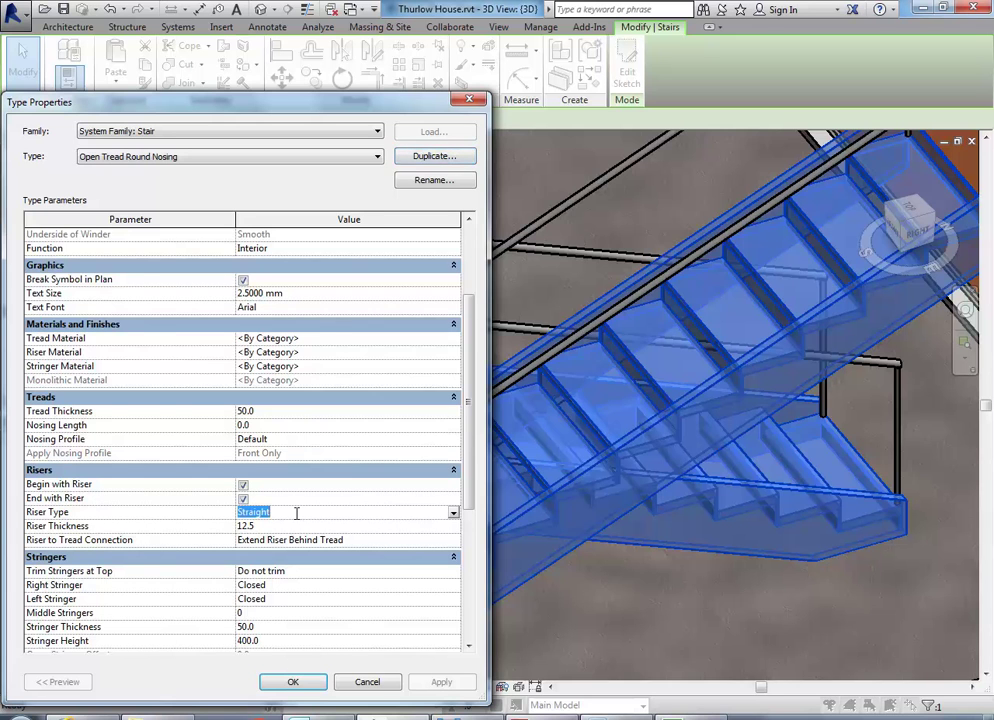
pyautogui.click(453, 515)
pyautogui.click(251, 526)
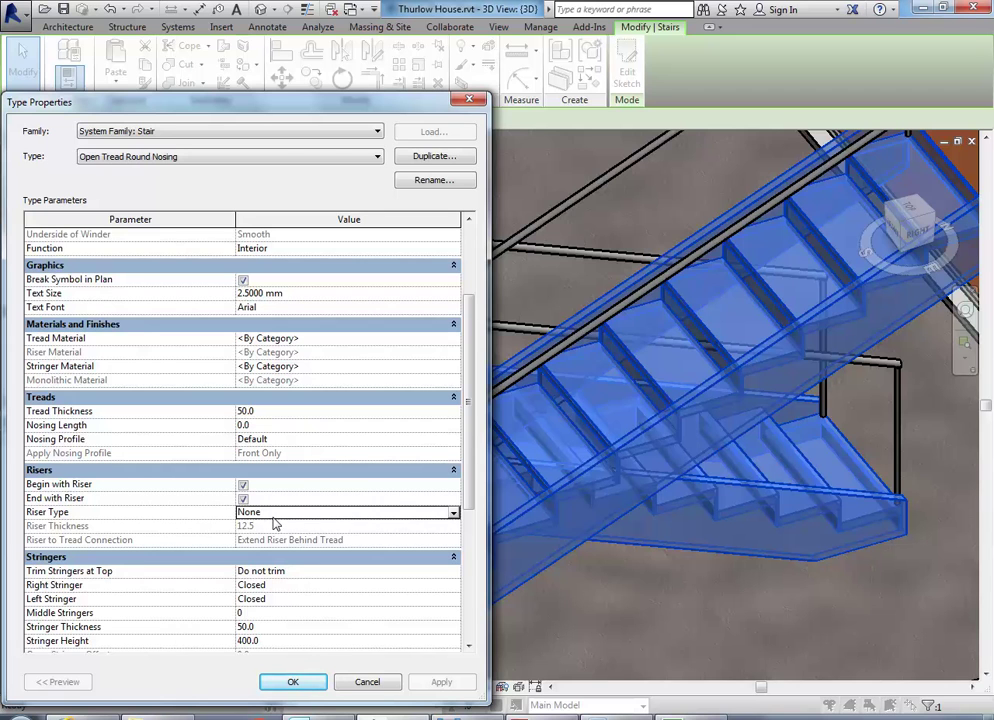
pyautogui.click(270, 513)
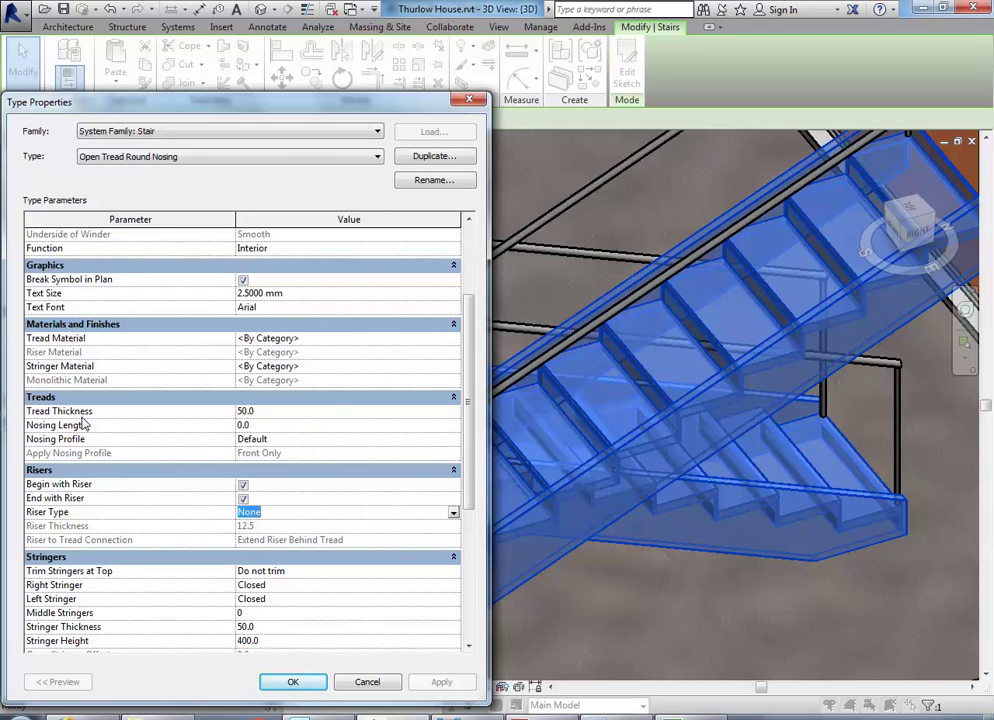
# - Set the Open Tread Round Nosing type's nosing profile to M_Stair Nosing - Radius : 30mm, checking the tread edges in the reference photo
pyautogui.click(318, 439)
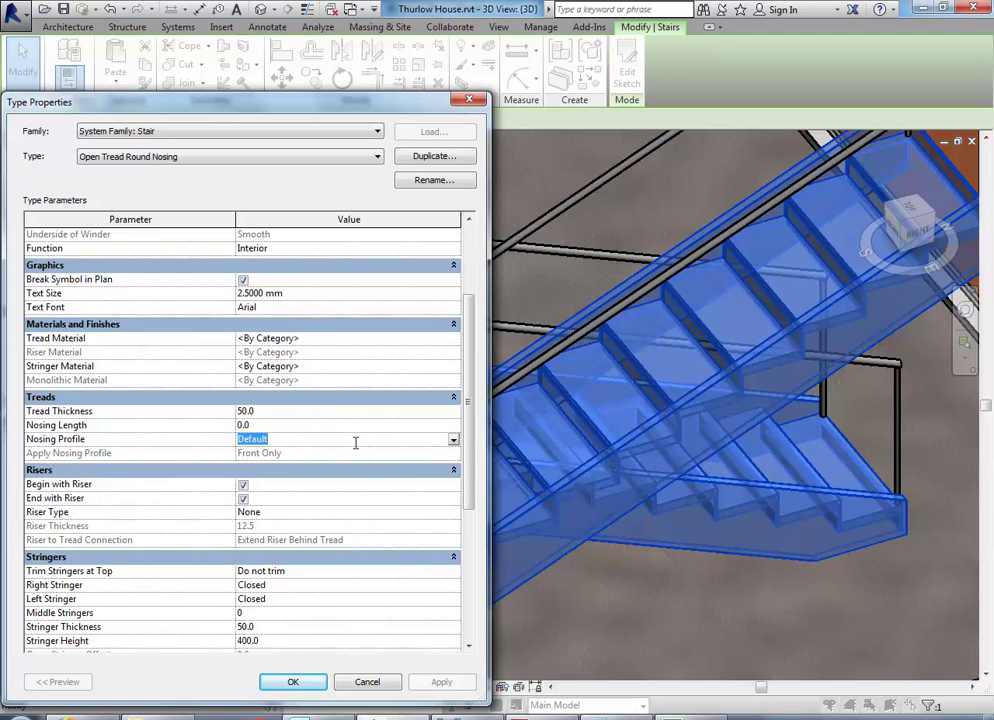
pyautogui.click(453, 440)
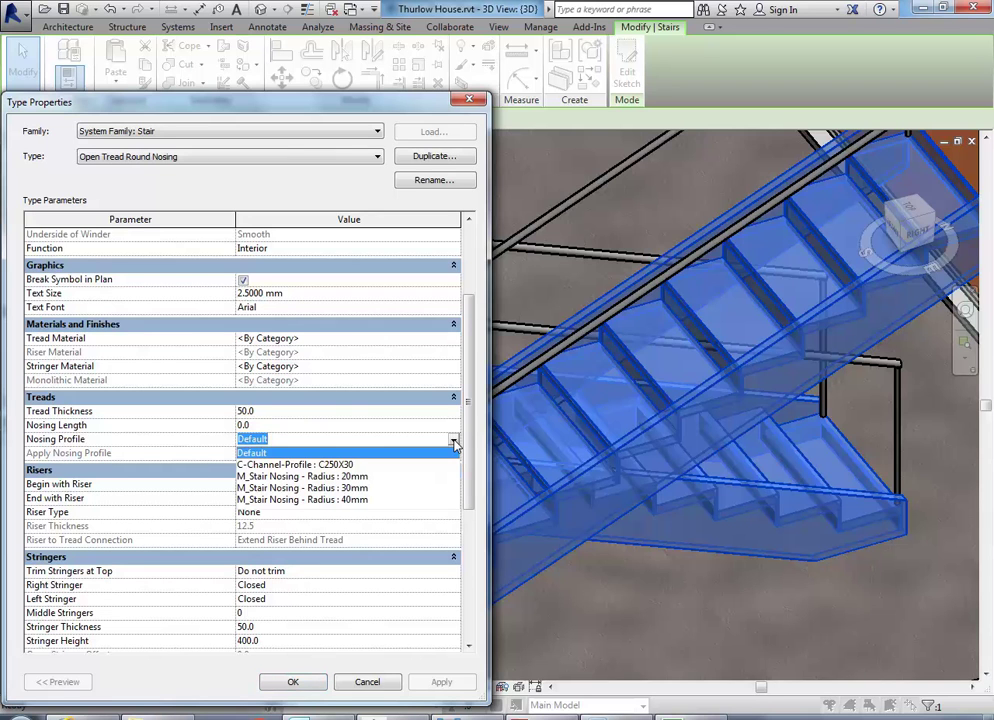
pyautogui.click(312, 499)
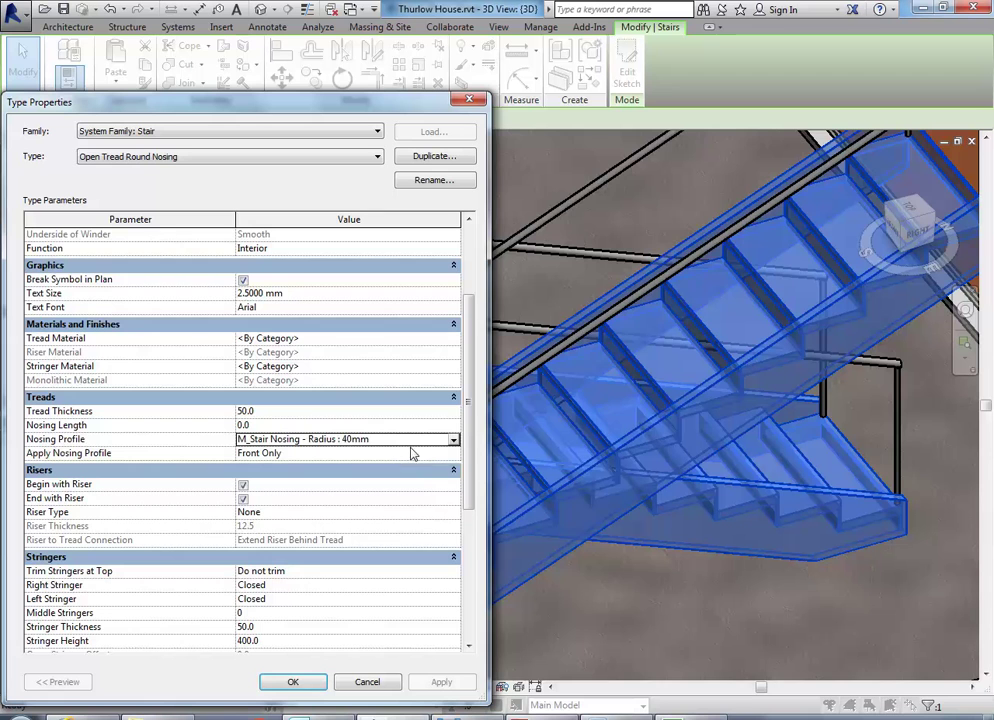
pyautogui.click(452, 440)
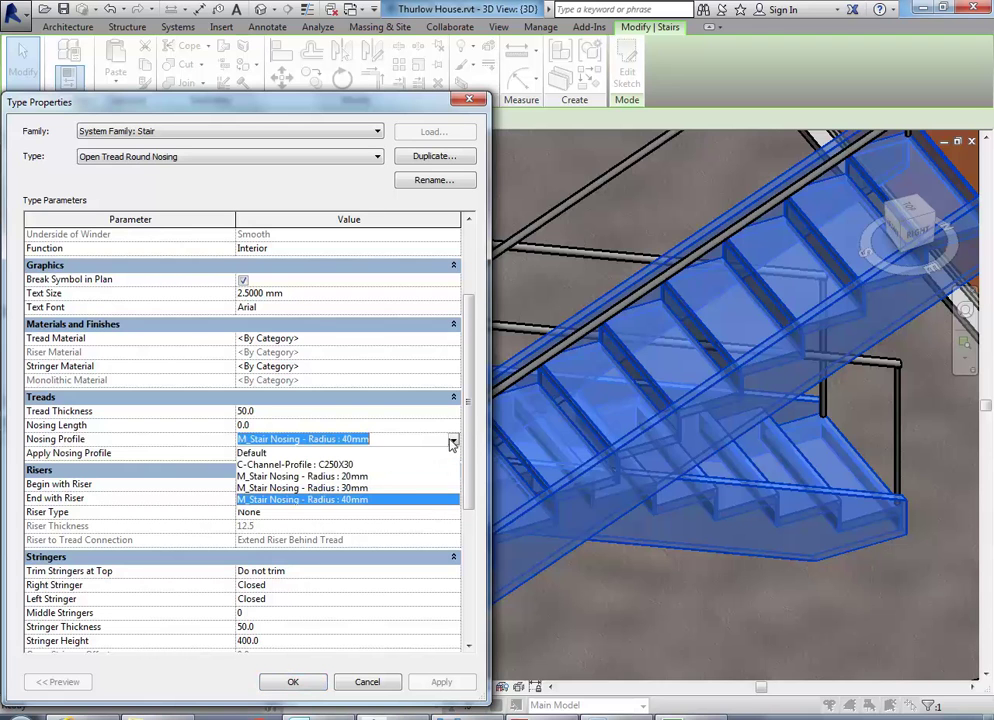
pyautogui.click(313, 488)
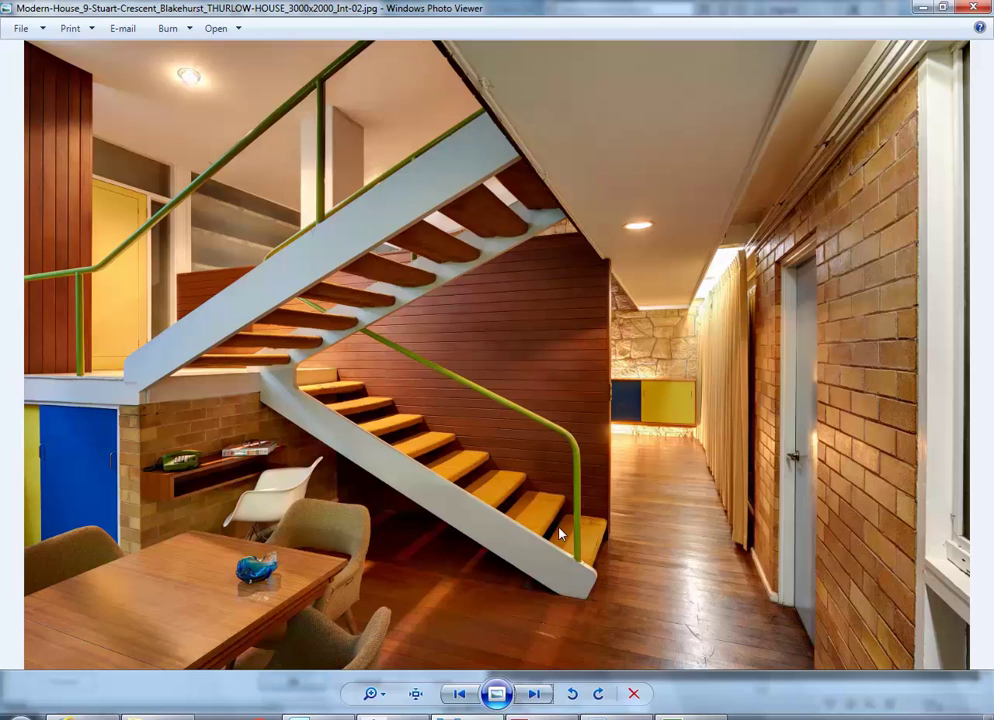
pyautogui.scroll(5, 560, 535)
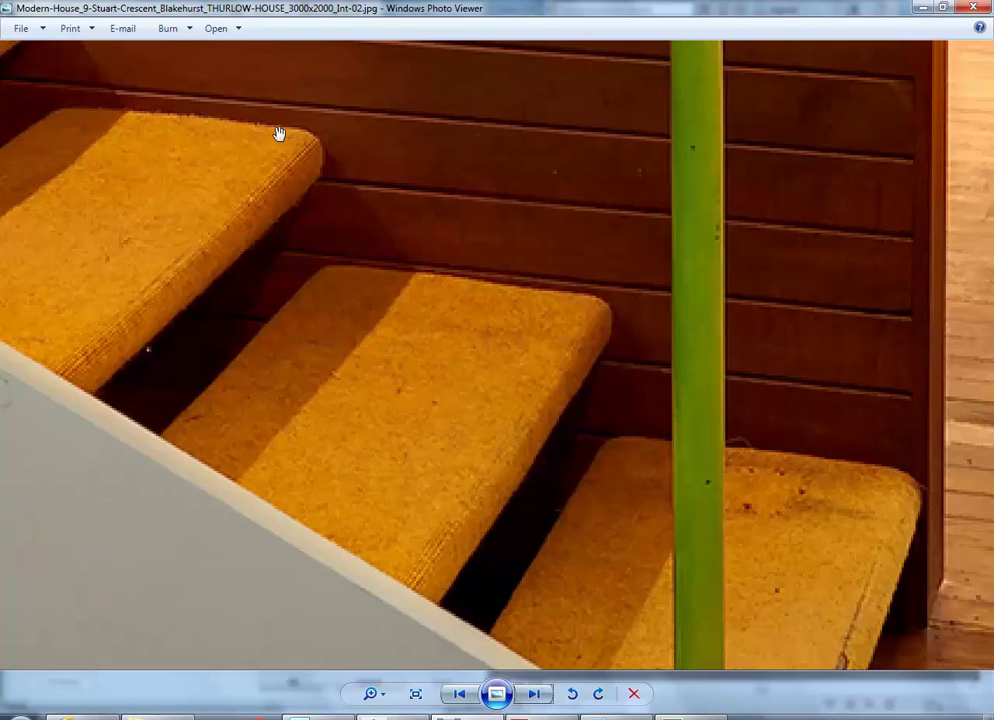
pyautogui.scroll(-5, 280, 197)
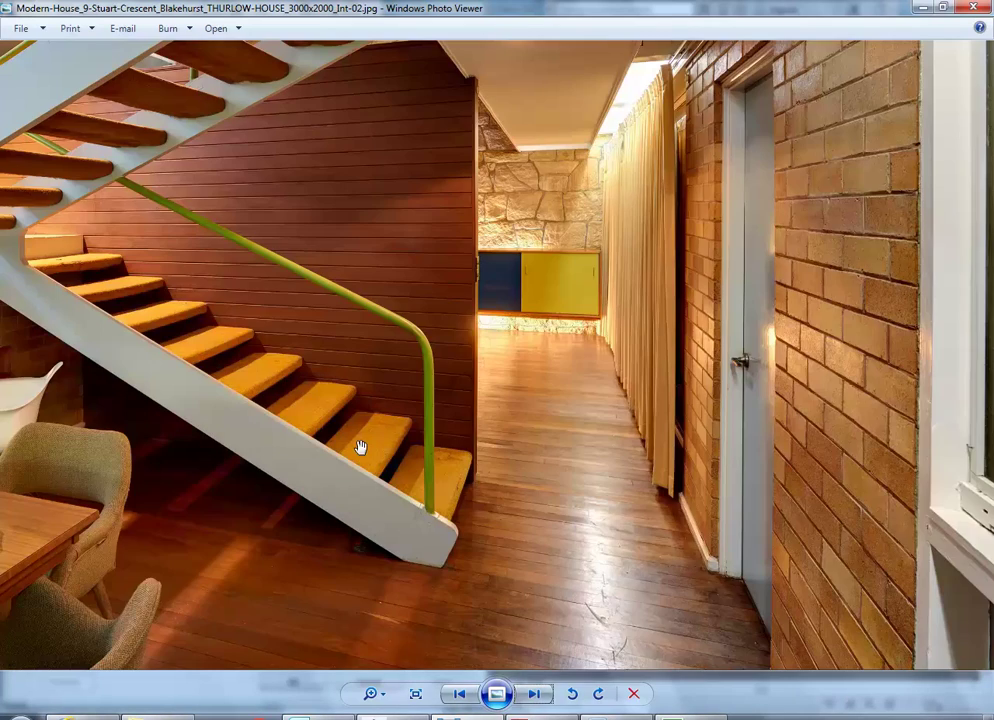
pyautogui.click(395, 714)
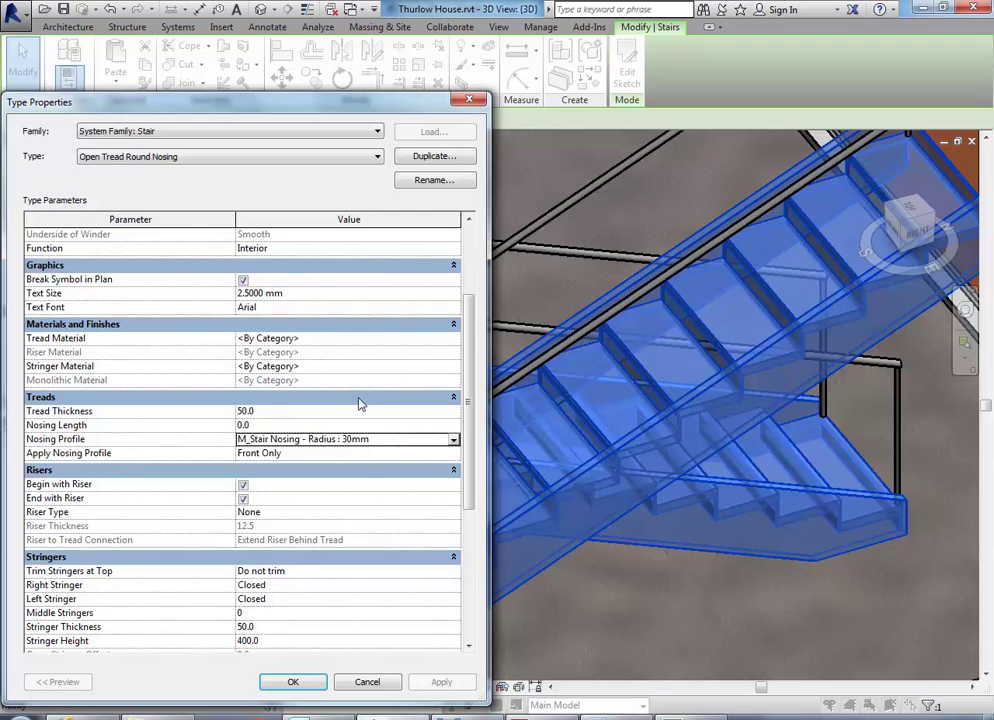
pyautogui.click(453, 441)
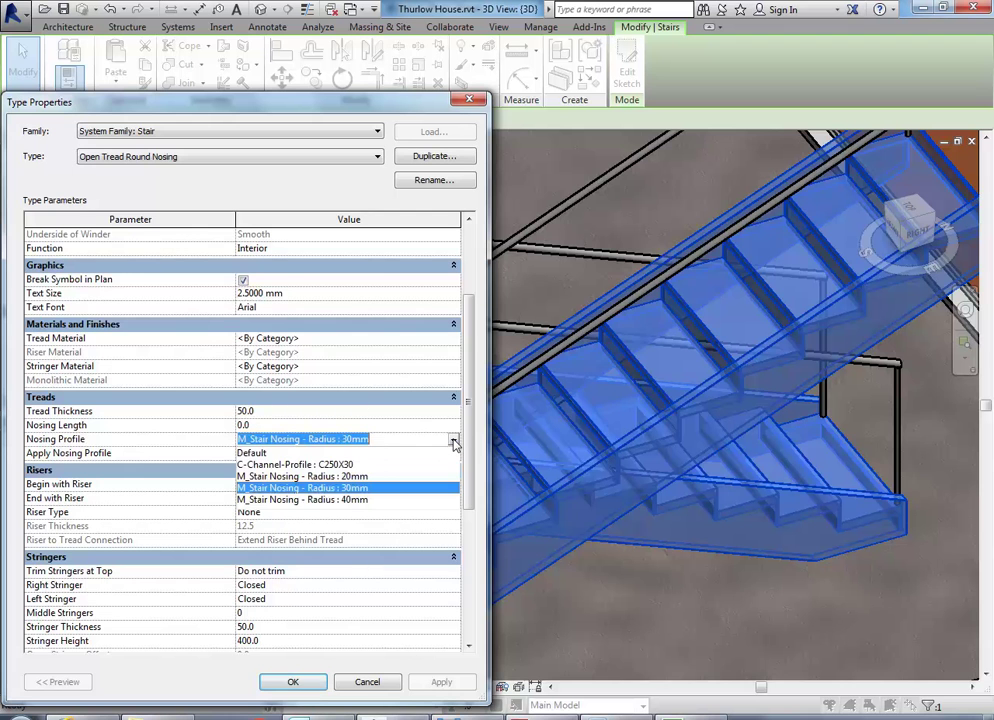
pyautogui.click(306, 490)
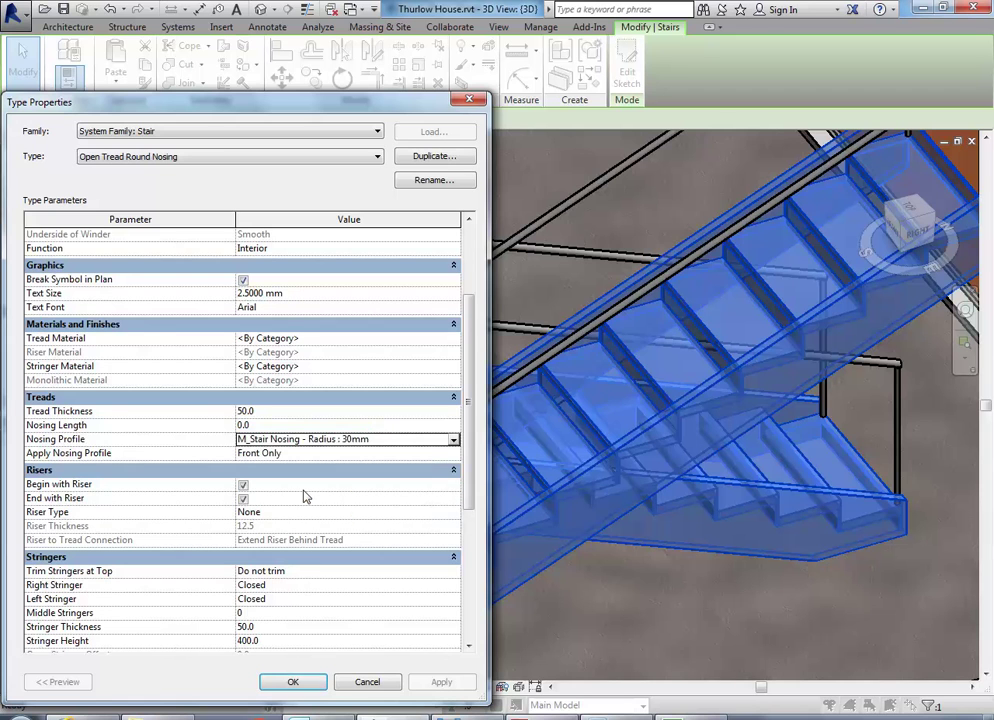
# - Set the type's tread thickness to 60 mm and apply the type changes to the stair
pyautogui.click(279, 412)
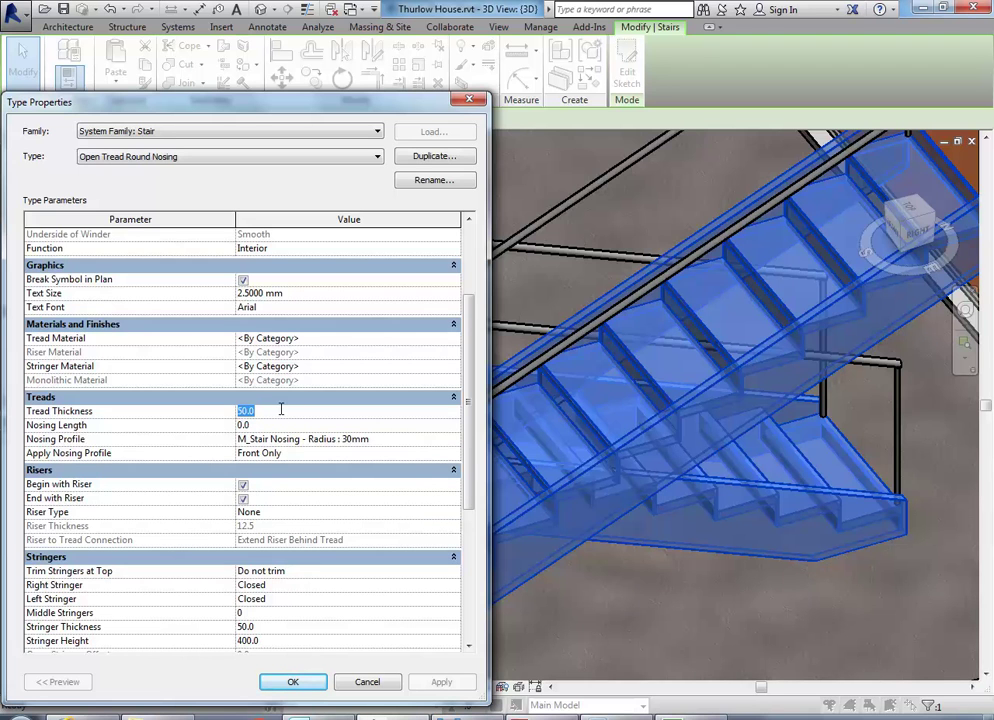
pyautogui.write('60')
pyautogui.click(288, 425)
pyautogui.write('25')
pyautogui.click(292, 682)
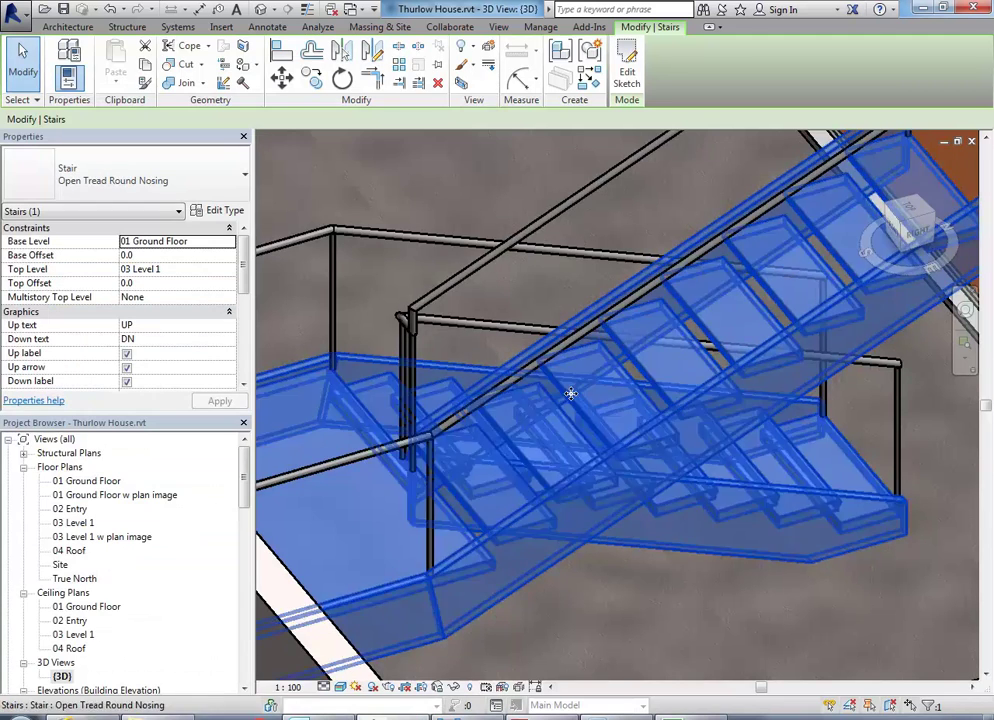
# - Deselect the stair and examine its open treads and nosing edges up close from several angles in the 3D view
pyautogui.scroll(5, 614, 326)
pyautogui.scroll(-2, 613, 327)
pyautogui.moveTo(613, 327); pyautogui.dragTo(526, 376, button='middle')
pyautogui.press('Escape')
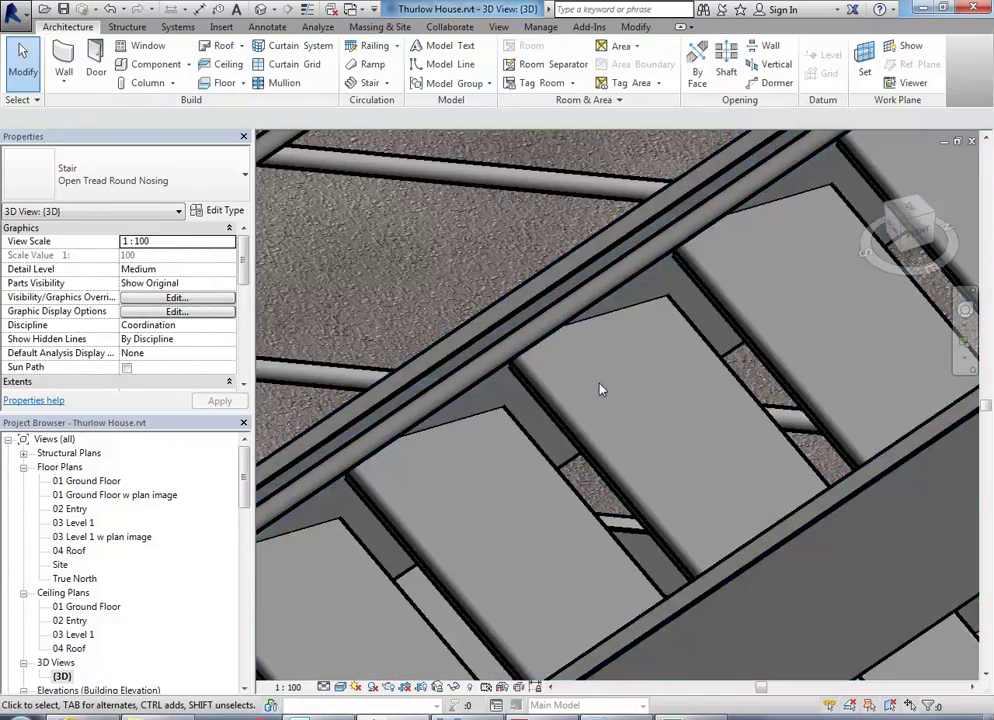
pyautogui.keyDown('shift'); pyautogui.moveTo(600, 390); pyautogui.dragTo(458, 418, button='middle'); pyautogui.keyUp('shift')
pyautogui.scroll(3, 657, 541)
pyautogui.keyDown('shift'); pyautogui.moveTo(684, 552); pyautogui.dragTo(623, 486, button='middle'); pyautogui.keyUp('shift')
pyautogui.scroll(4, 562, 417)
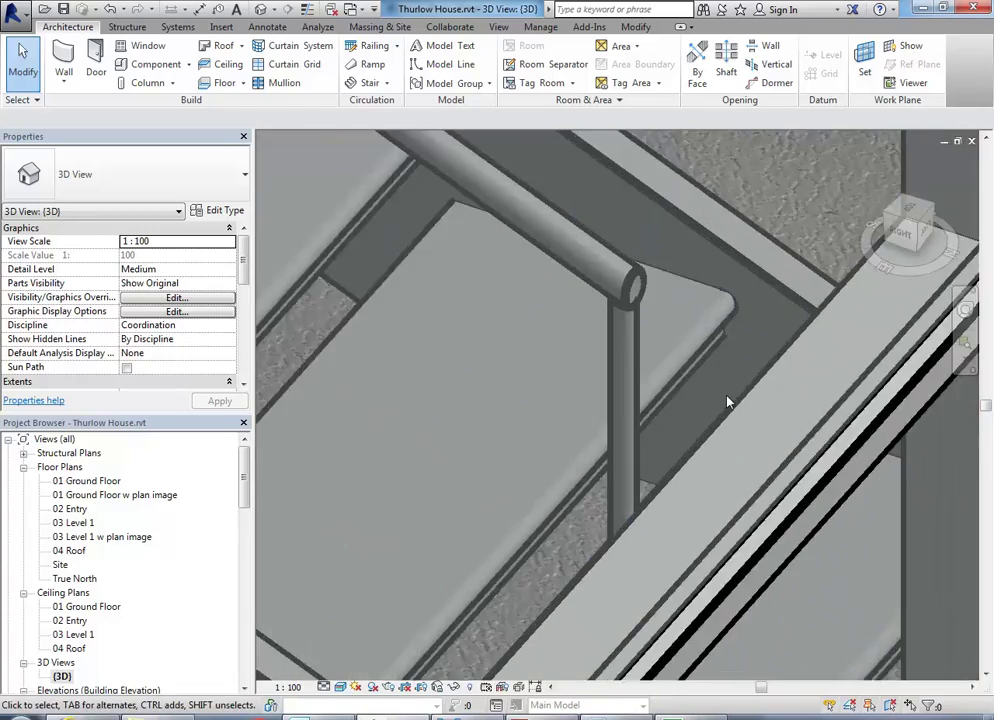
pyautogui.scroll(1, 727, 402)
pyautogui.keyDown('shift'); pyautogui.moveTo(701, 421); pyautogui.dragTo(721, 410, button='middle'); pyautogui.keyUp('shift')
pyautogui.scroll(-5, 721, 410)
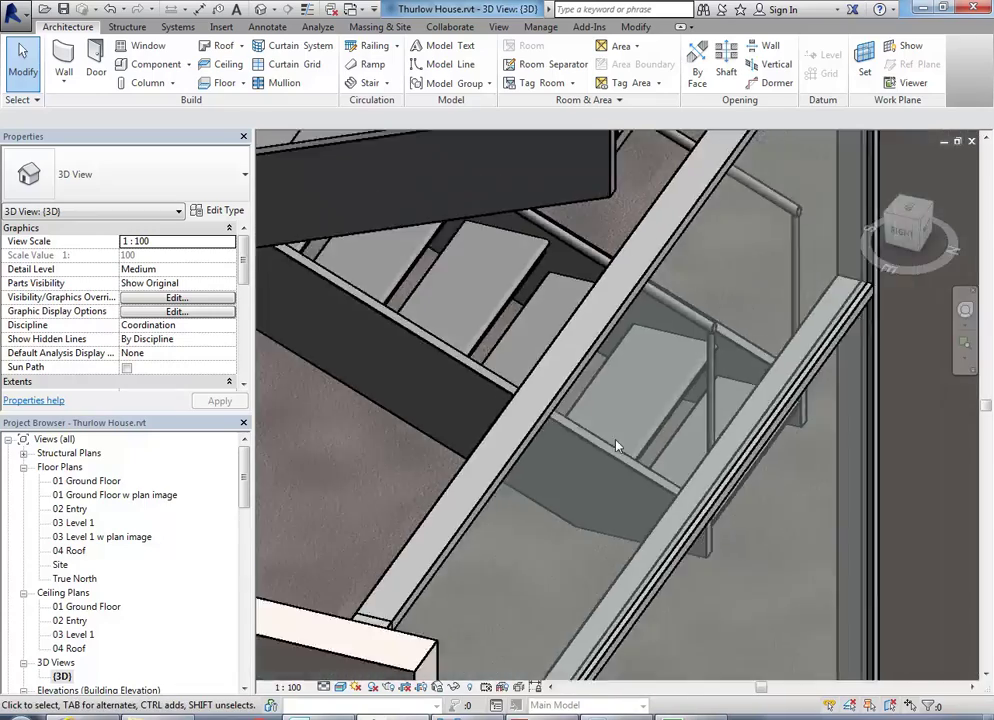
pyautogui.keyDown('shift'); pyautogui.moveTo(617, 447); pyautogui.dragTo(304, 483, button='middle'); pyautogui.keyUp('shift')
# - In the 01 Ground Floor plan, move the section line near grid 2 onto the stair's lower flight and open its section view
pyautogui.doubleClick(105, 482)
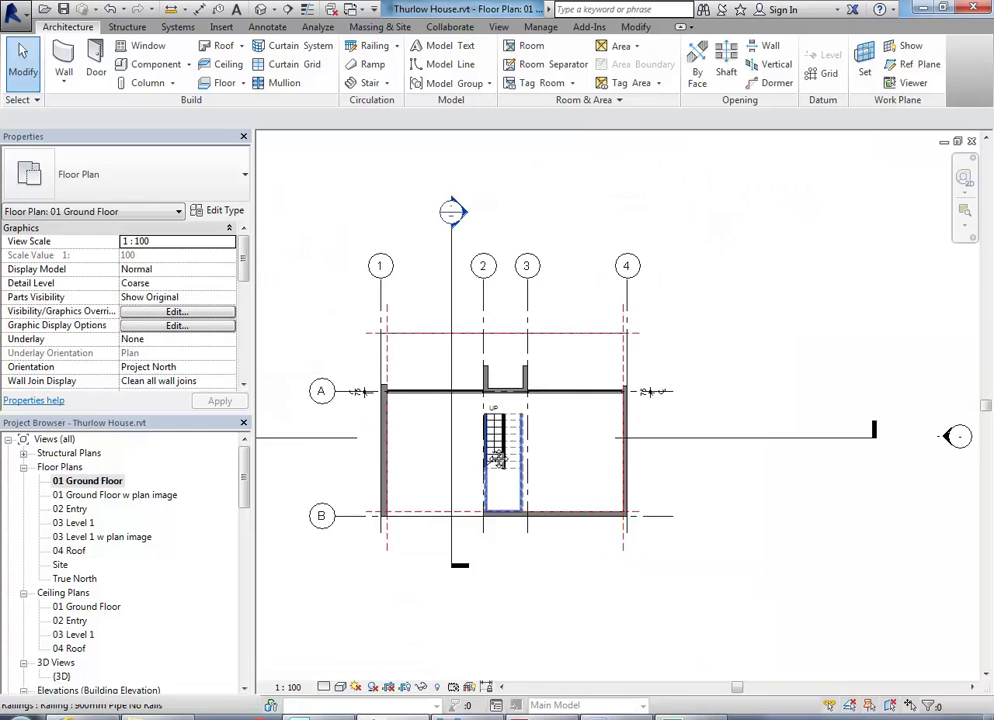
pyautogui.moveTo(498, 459); pyautogui.dragTo(568, 473, button='middle')
pyautogui.click(522, 378)
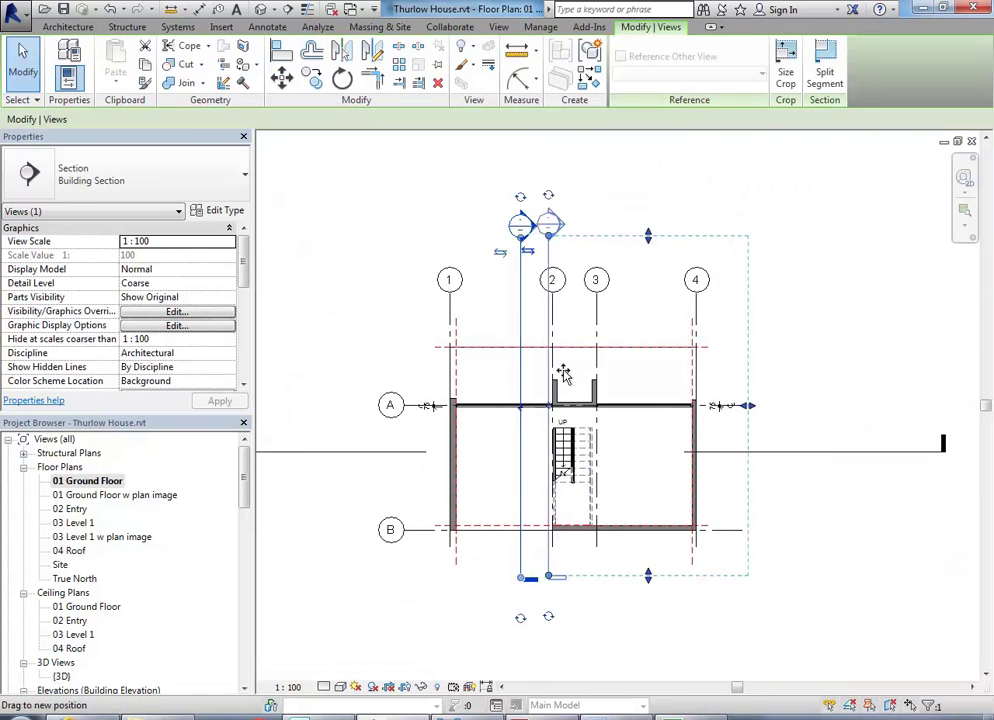
pyautogui.moveTo(563, 371); pyautogui.dragTo(563, 373)
pyautogui.click(650, 282)
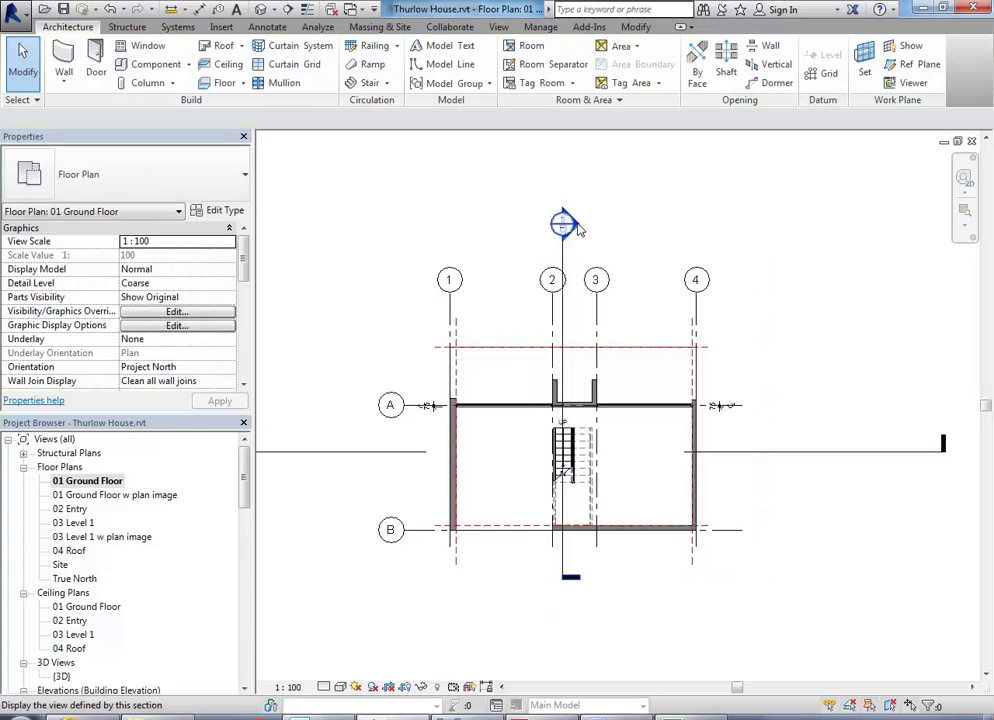
pyautogui.doubleClick(575, 228)
# - Change the sectioned stair's type to the M_Stair Nosing - Radius : 40mm nosing profile and a tread thickness of 40 mm
pyautogui.scroll(5, 420, 495)
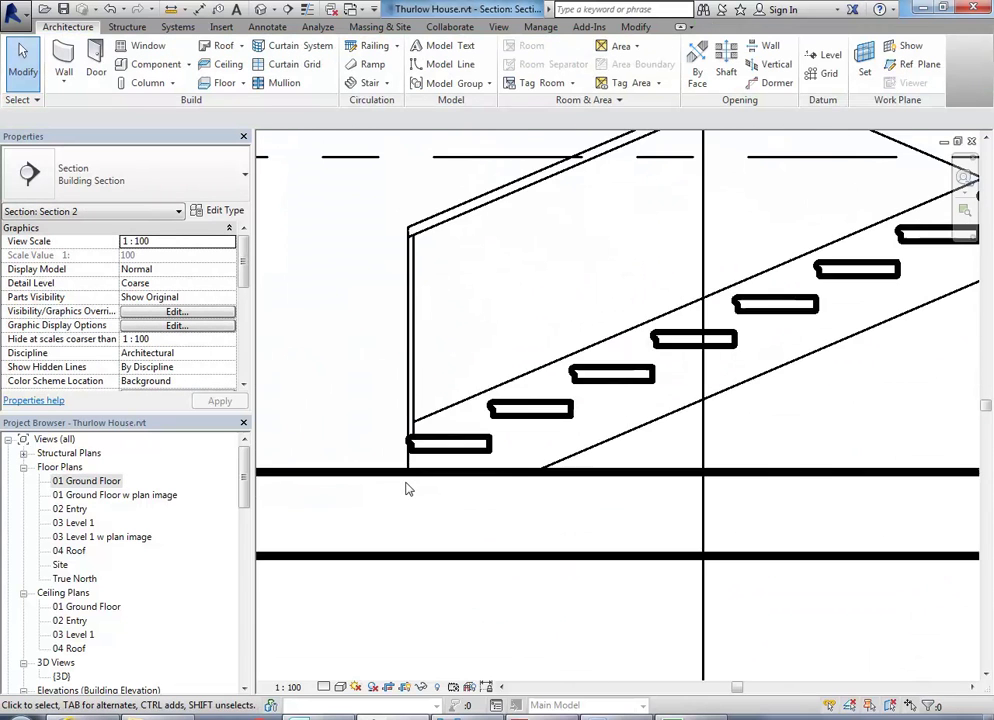
pyautogui.scroll(6, 407, 489)
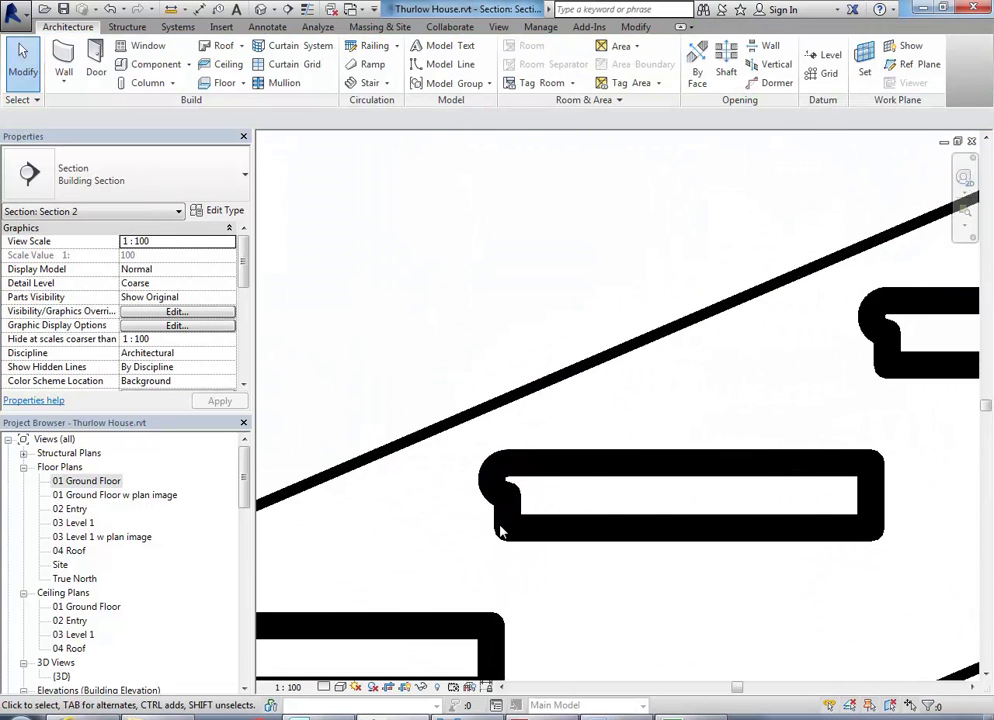
pyautogui.scroll(-2, 502, 532)
pyautogui.click(515, 526)
pyautogui.scroll(1, 388, 311)
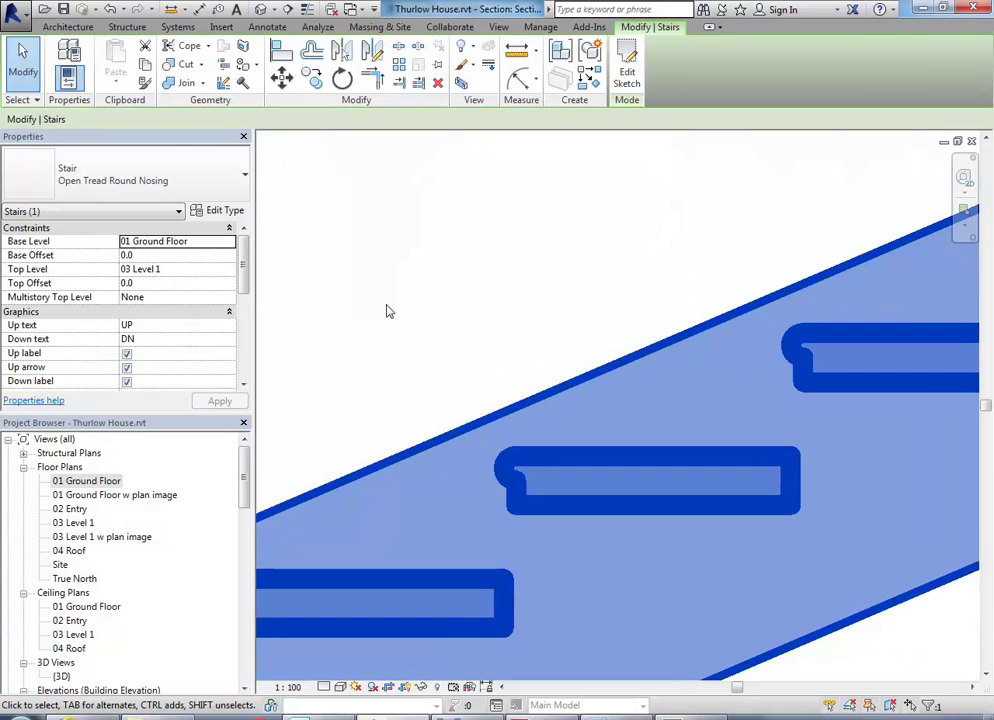
pyautogui.click(231, 209)
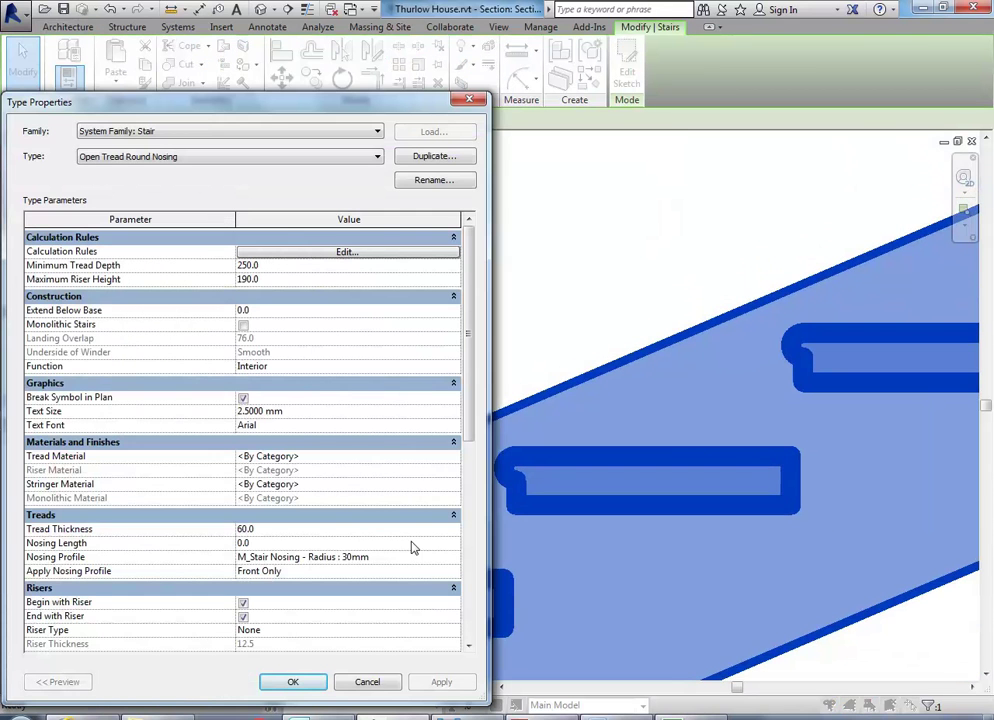
pyautogui.click(455, 558)
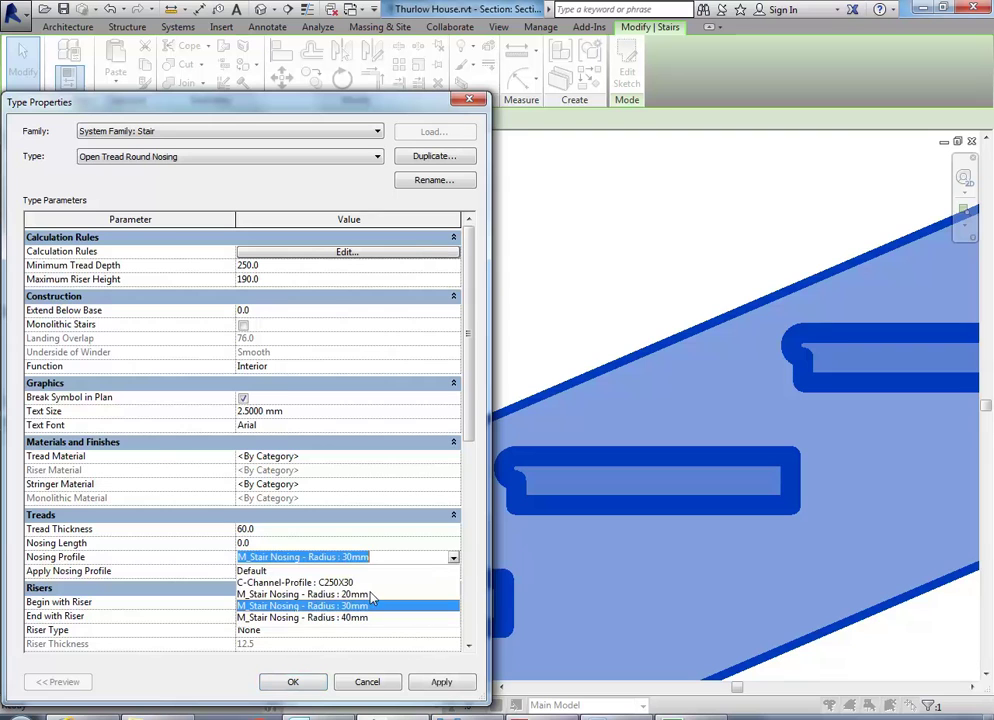
pyautogui.click(316, 618)
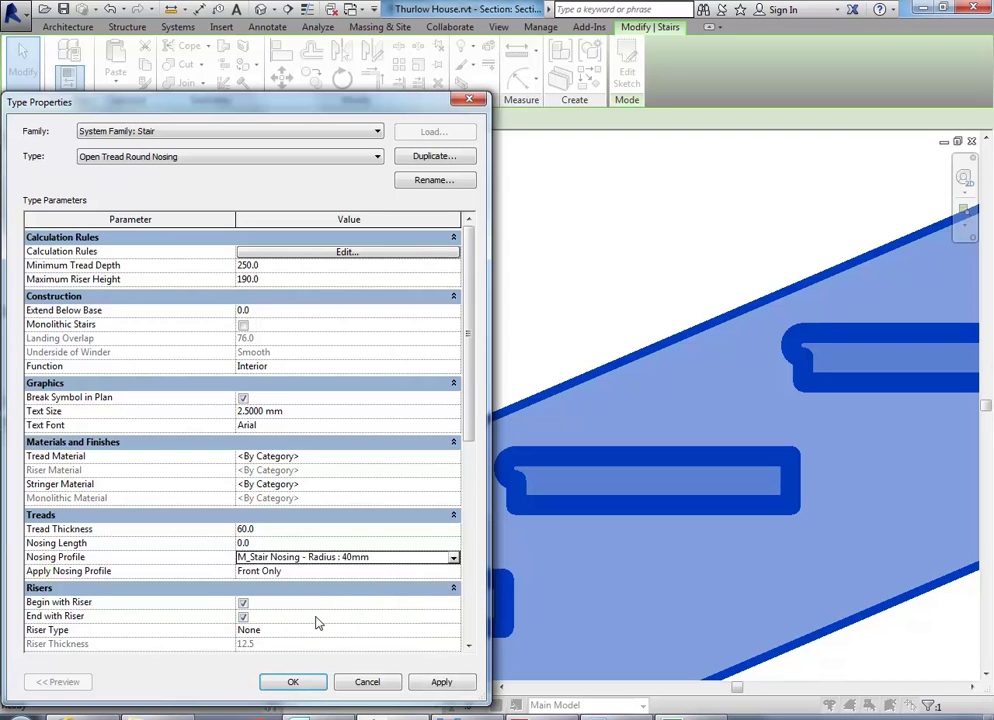
pyautogui.click(310, 531)
pyautogui.write('40')
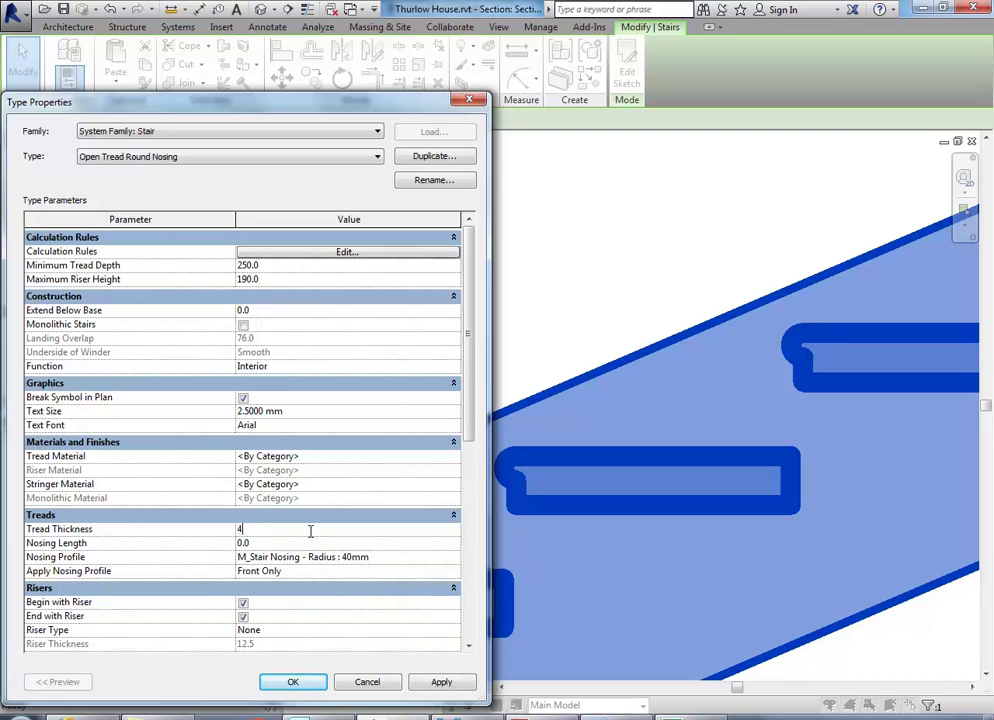
pyautogui.click(291, 682)
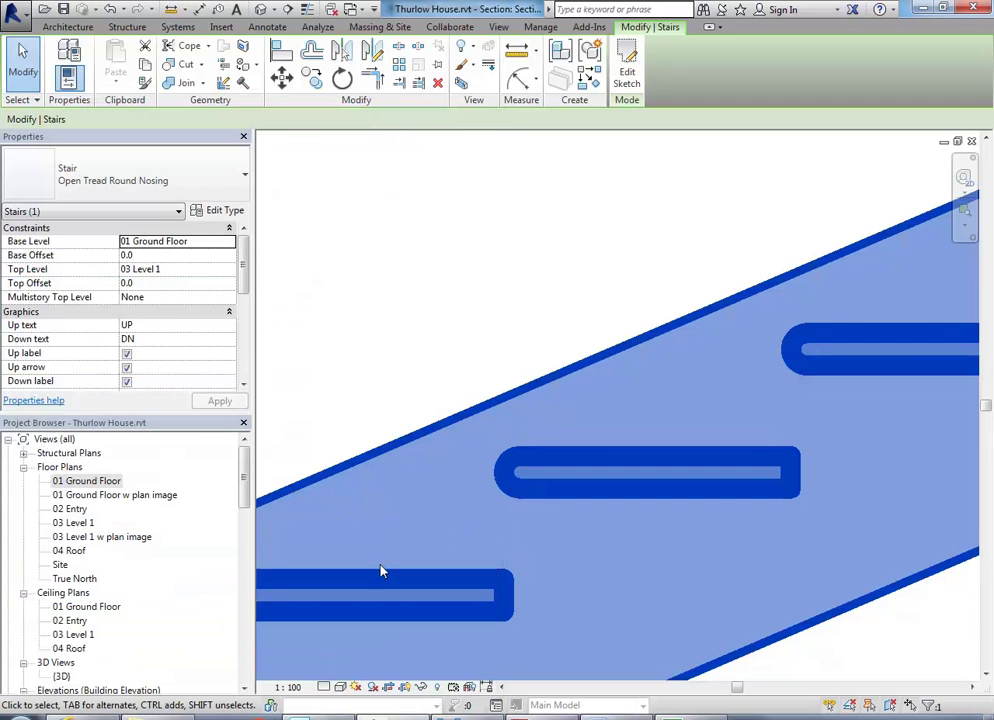
# - Examine the rounded treads in section and review the type's tread thickness and nosing profile settings
pyautogui.scroll(-2, 406, 426)
pyautogui.moveTo(422, 404); pyautogui.dragTo(462, 377, button='middle')
pyautogui.scroll(-1, 495, 328)
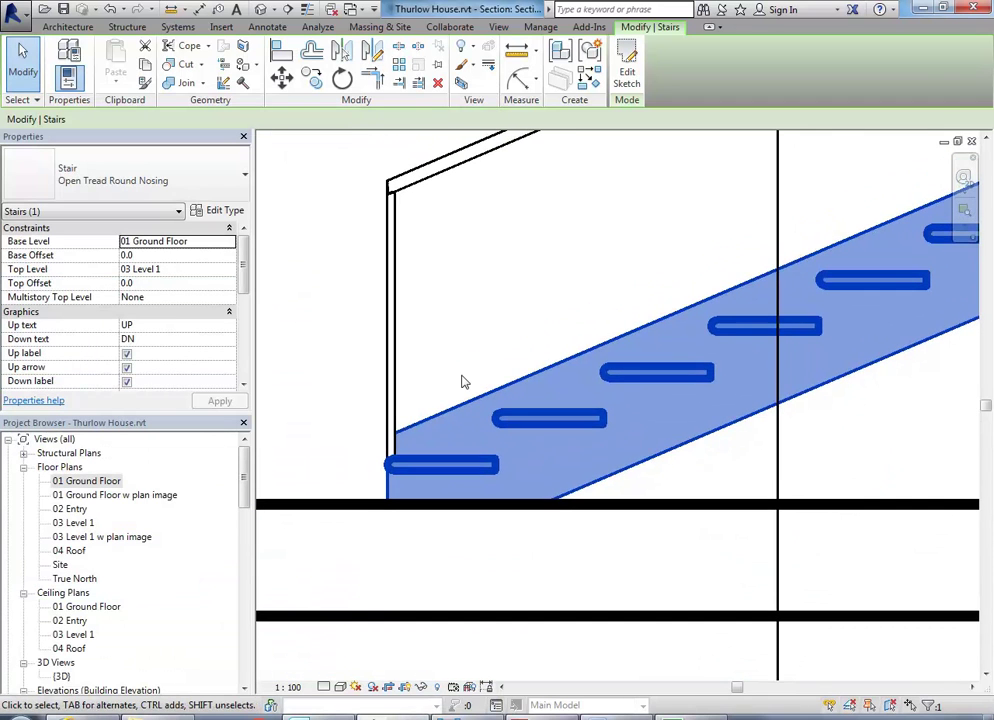
pyautogui.click(222, 211)
pyautogui.click(286, 529)
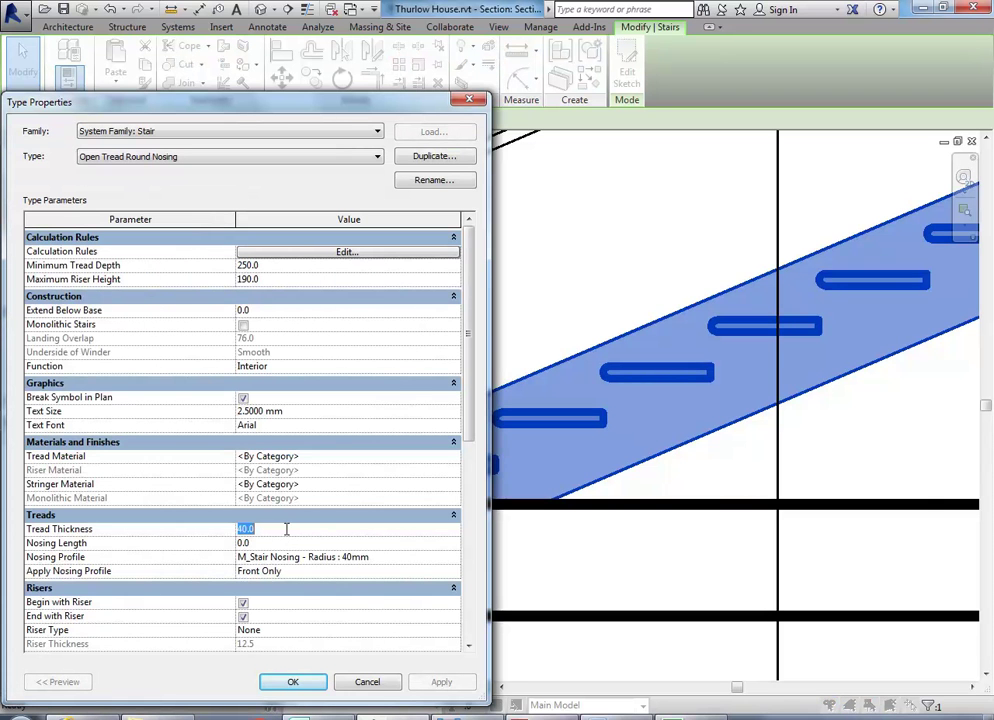
pyautogui.click(350, 557)
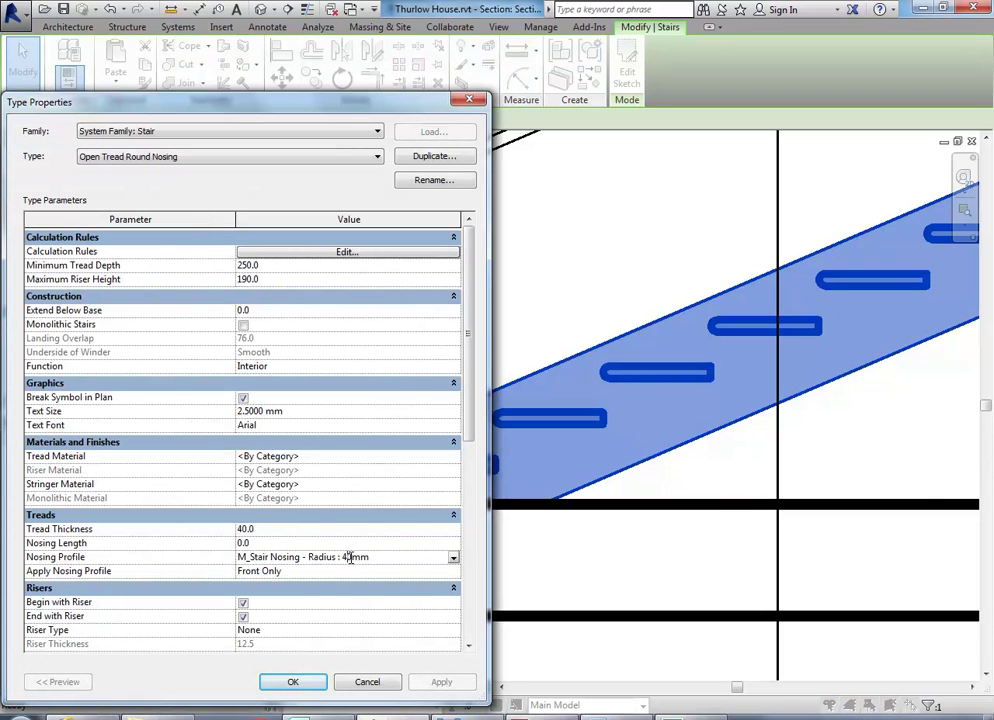
pyautogui.click(453, 558)
pyautogui.click(305, 619)
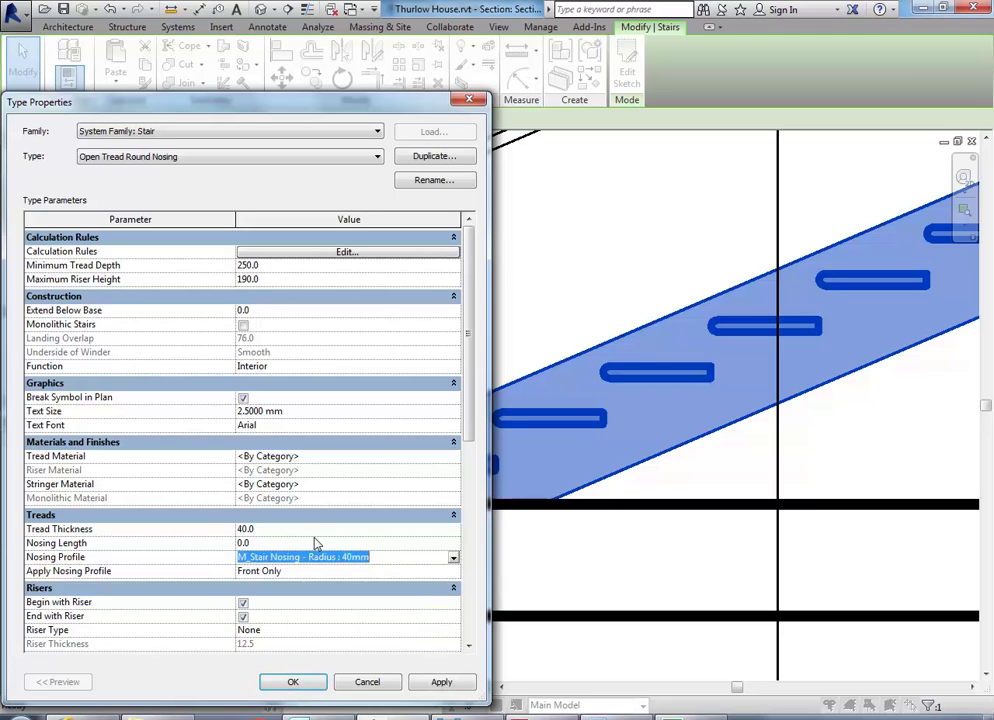
pyautogui.click(290, 528)
pyautogui.click(292, 527)
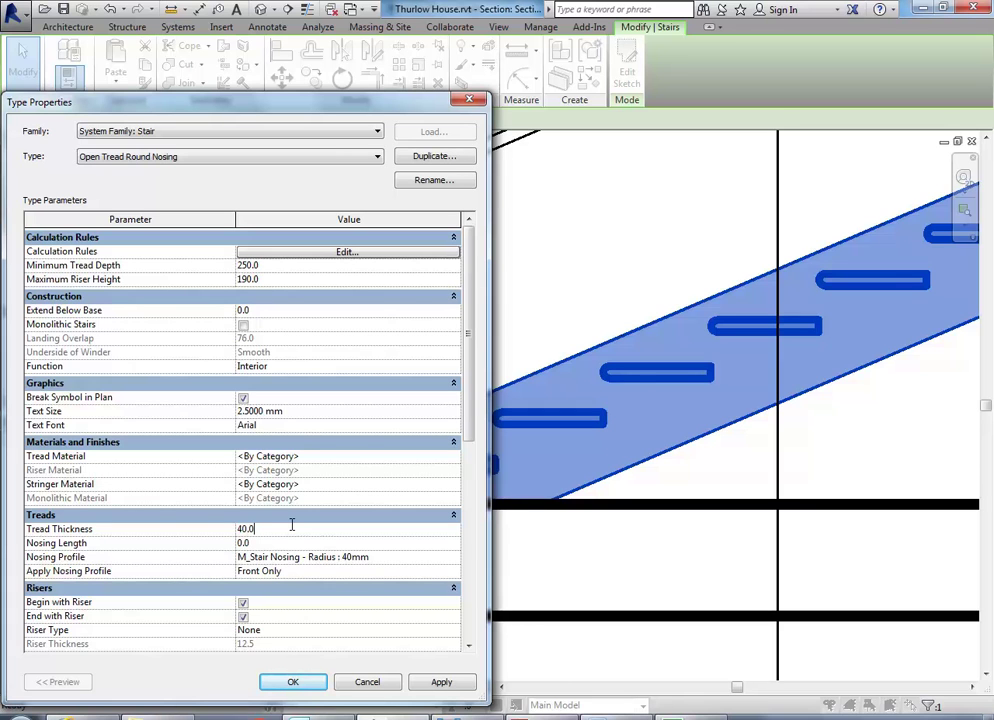
pyautogui.click(387, 557)
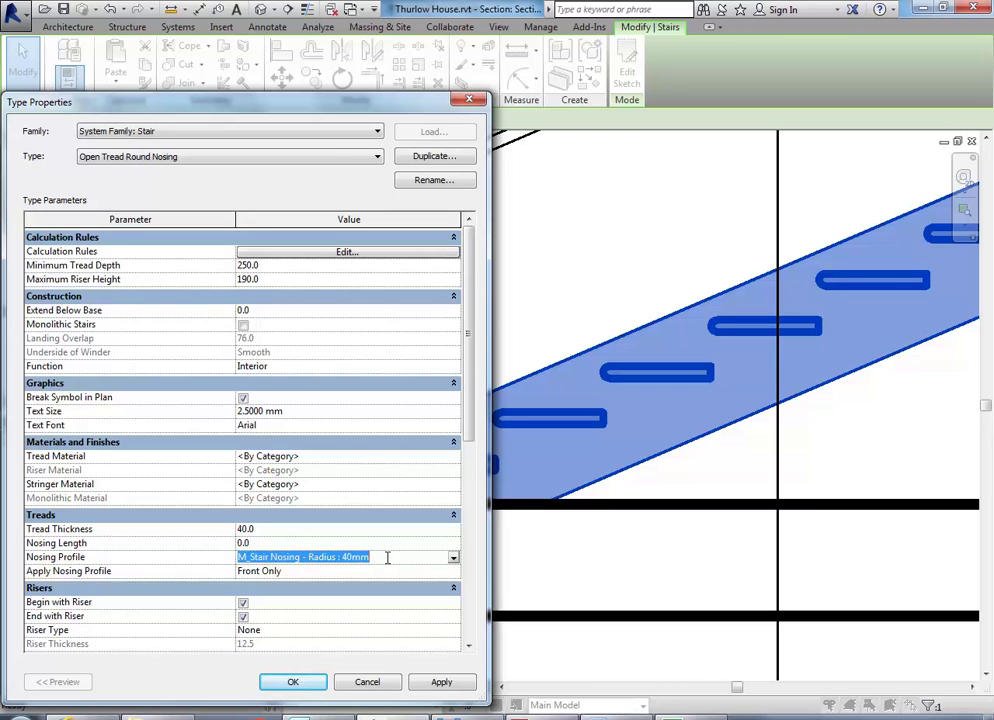
pyautogui.click(387, 558)
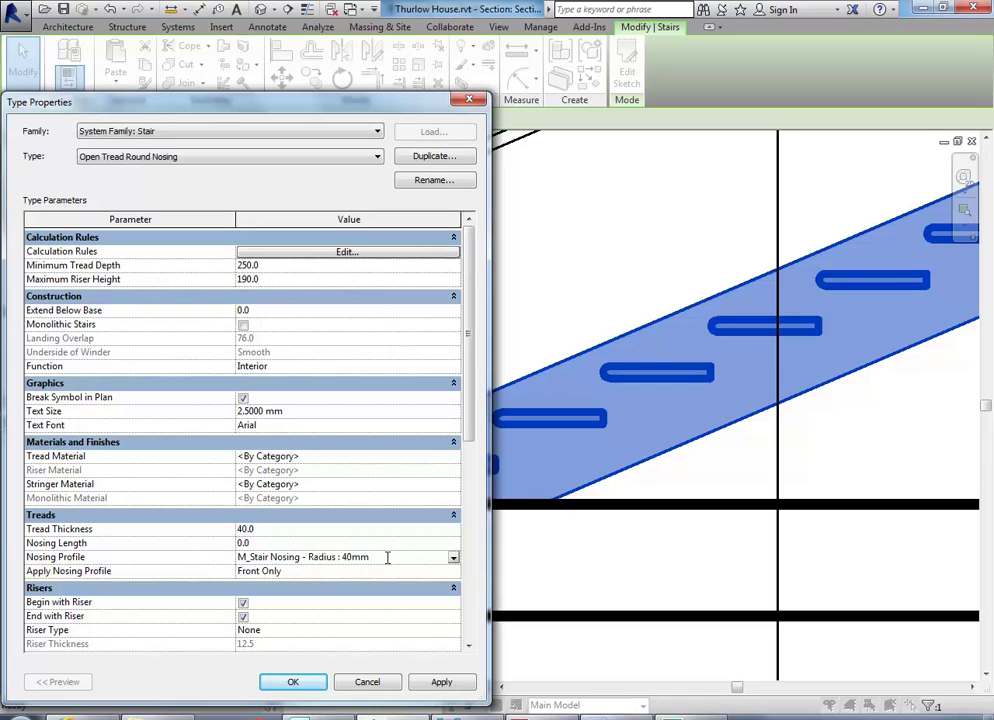
# - Examine the rounded tread ends in the reference photo up close and return to the stair's type properties
pyautogui.hotkey('alt', 'Tab')
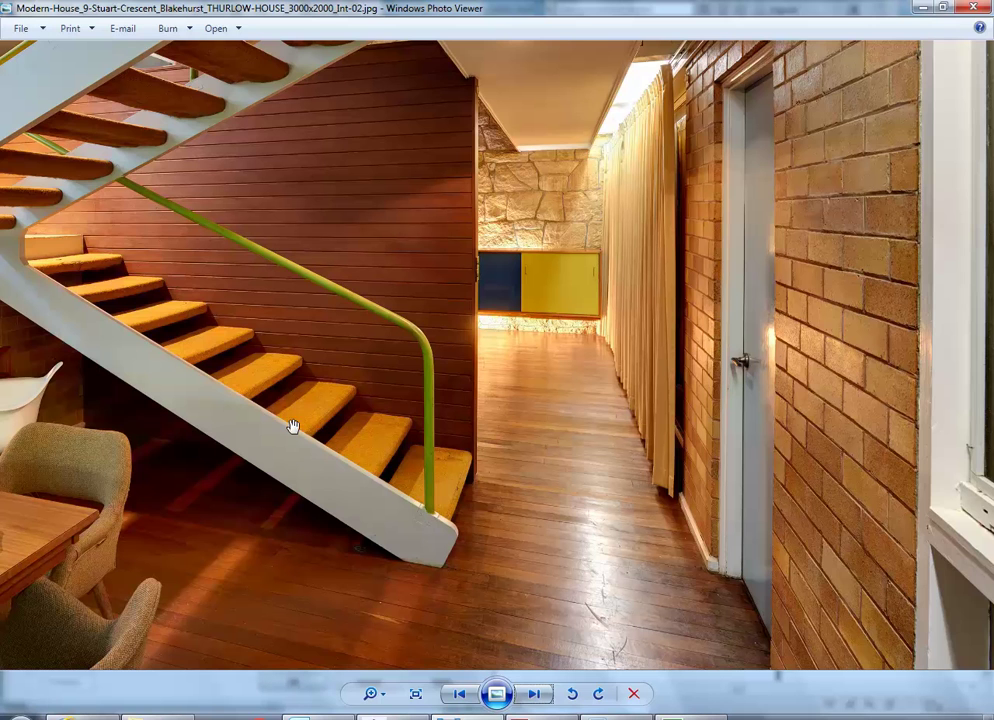
pyautogui.scroll(5, 133, 74)
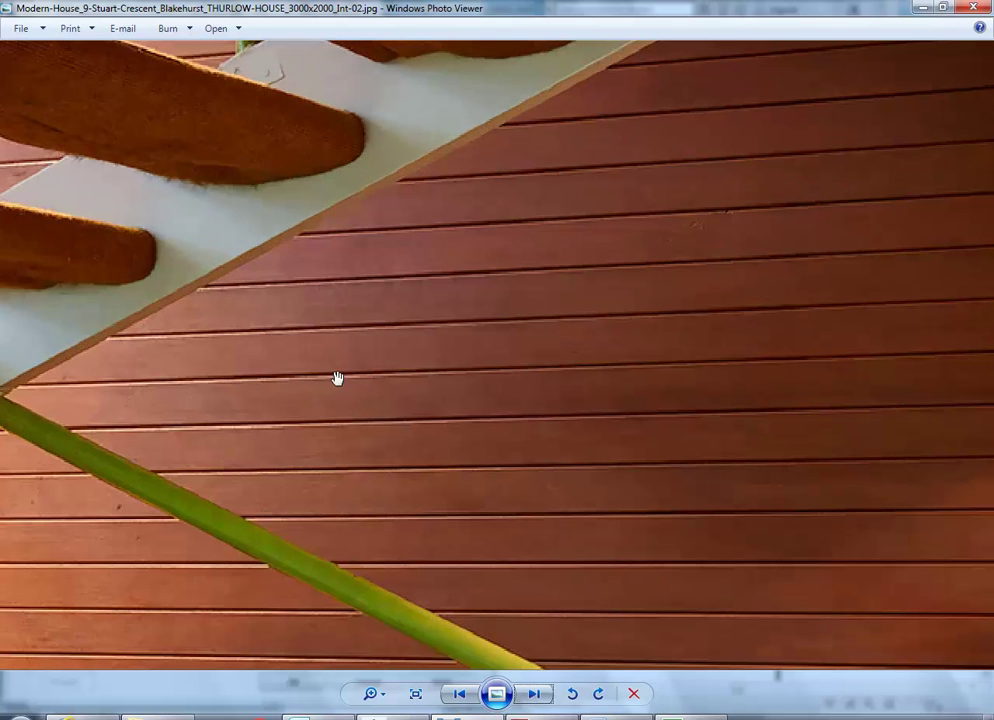
pyautogui.hotkey('alt', 'Tab')
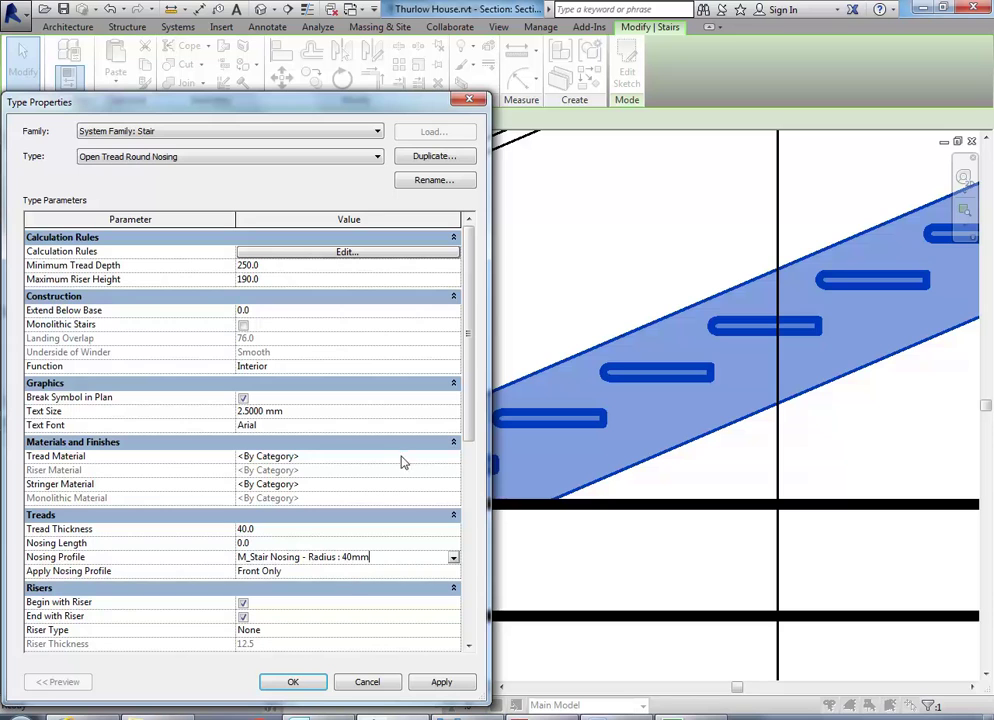
# - Keep the stair type's nosing profile applied to Front Only, accept the type properties and check the treads in section
pyautogui.click(452, 571)
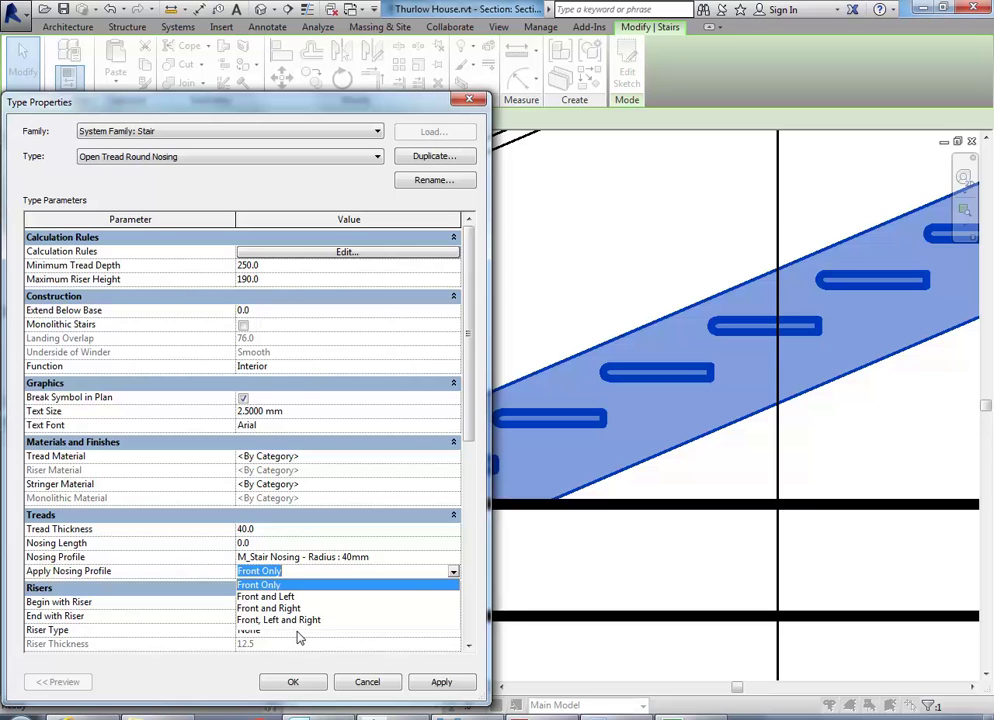
pyautogui.click(275, 586)
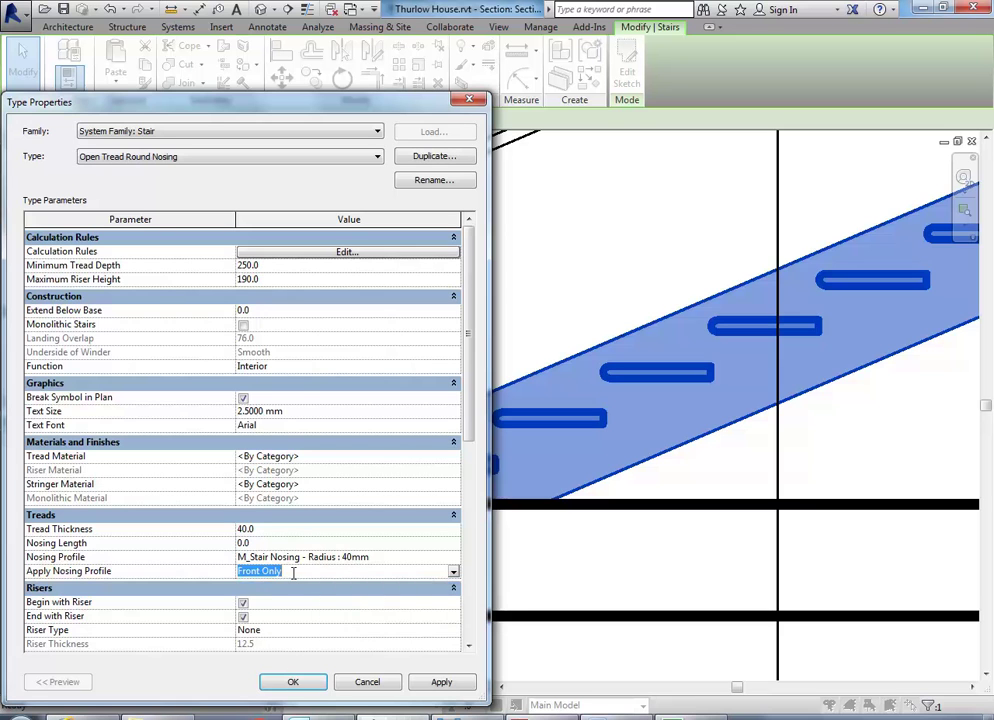
pyautogui.click(454, 572)
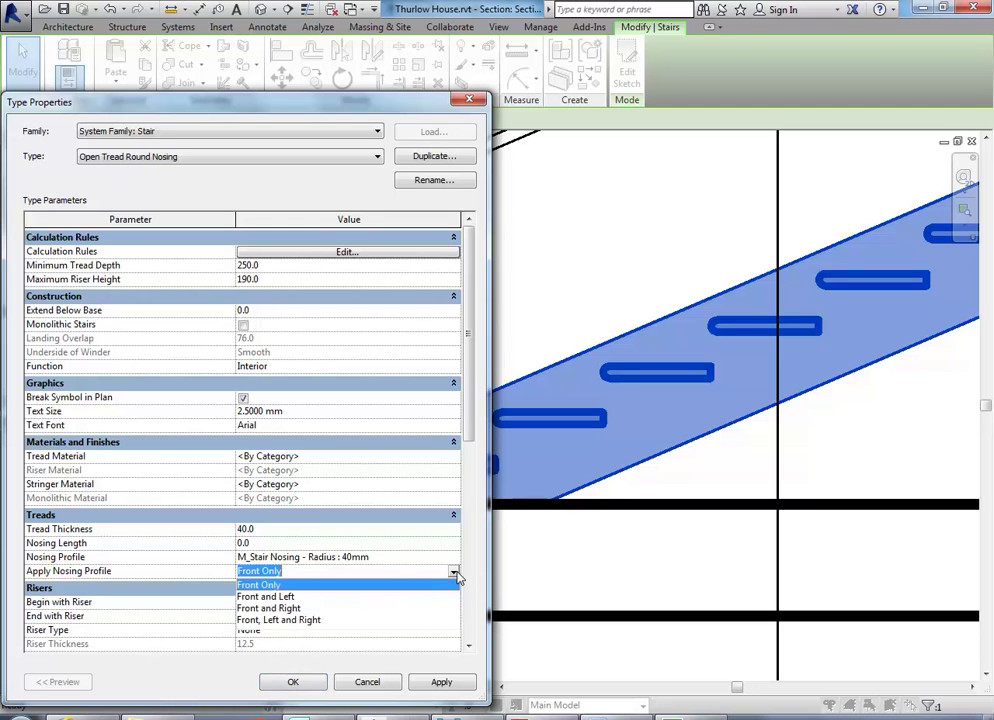
pyautogui.click(453, 572)
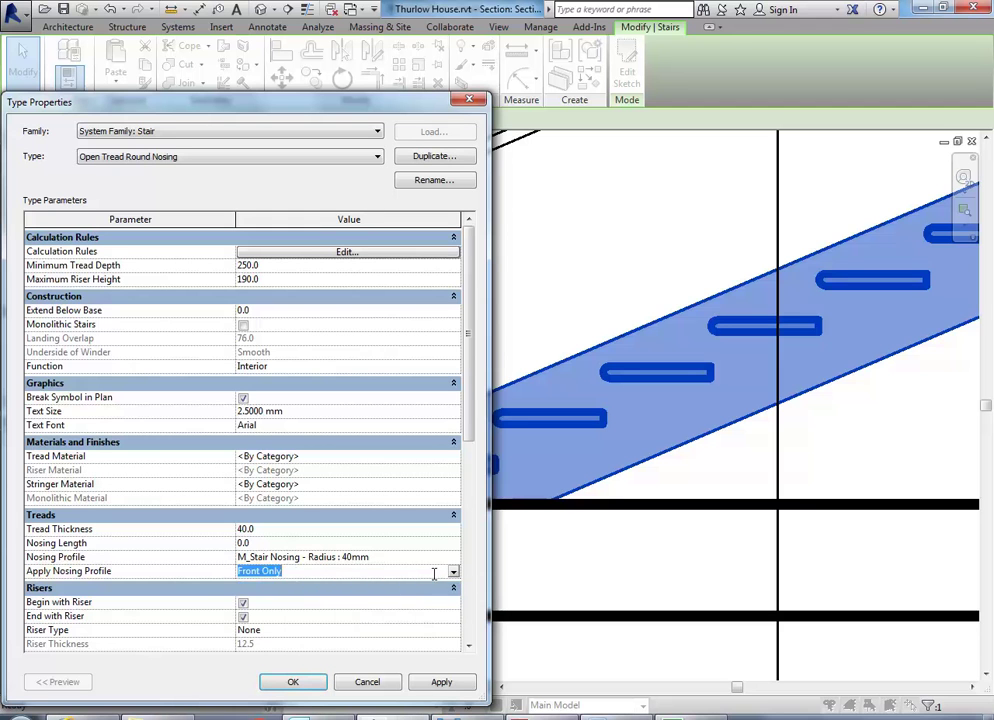
pyautogui.click(289, 685)
pyautogui.click(452, 347)
pyautogui.scroll(-4, 422, 385)
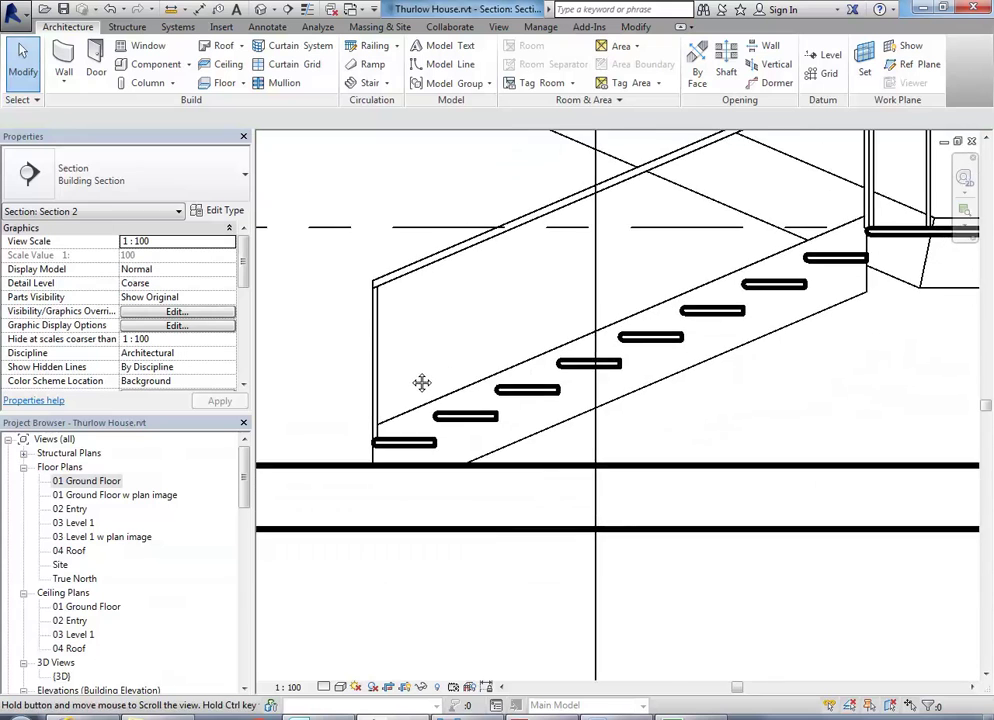
pyautogui.moveTo(422, 389); pyautogui.dragTo(430, 437, button='middle')
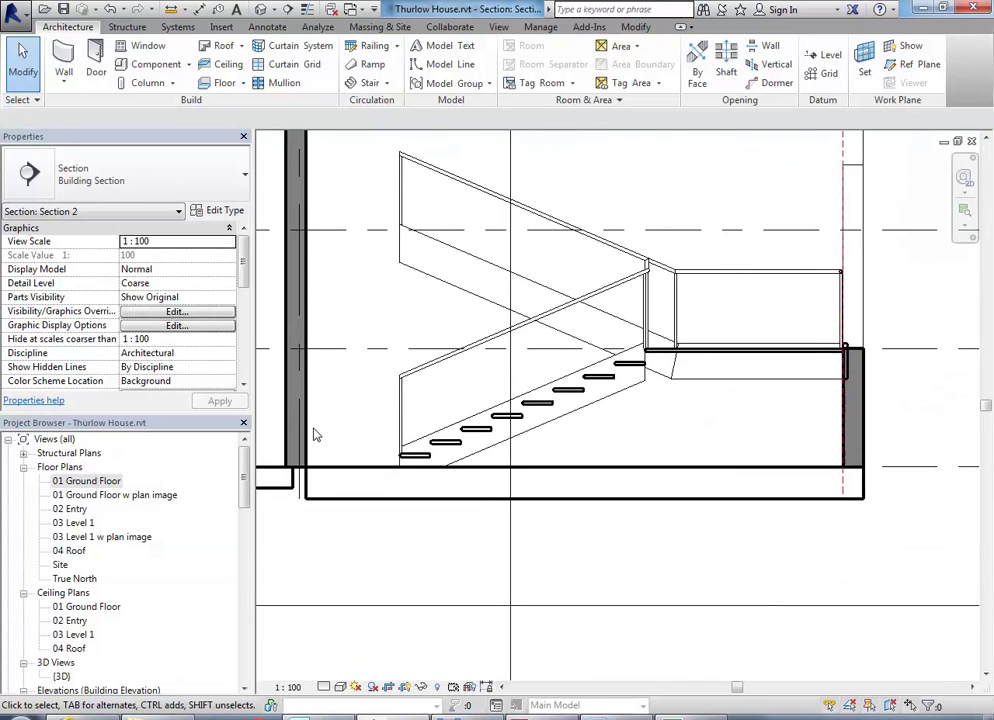
# - In the 01 Ground Floor plan, place a camera near grids 1 and B, aimed across the stair towards grids 4 and A
pyautogui.doubleClick(100, 481)
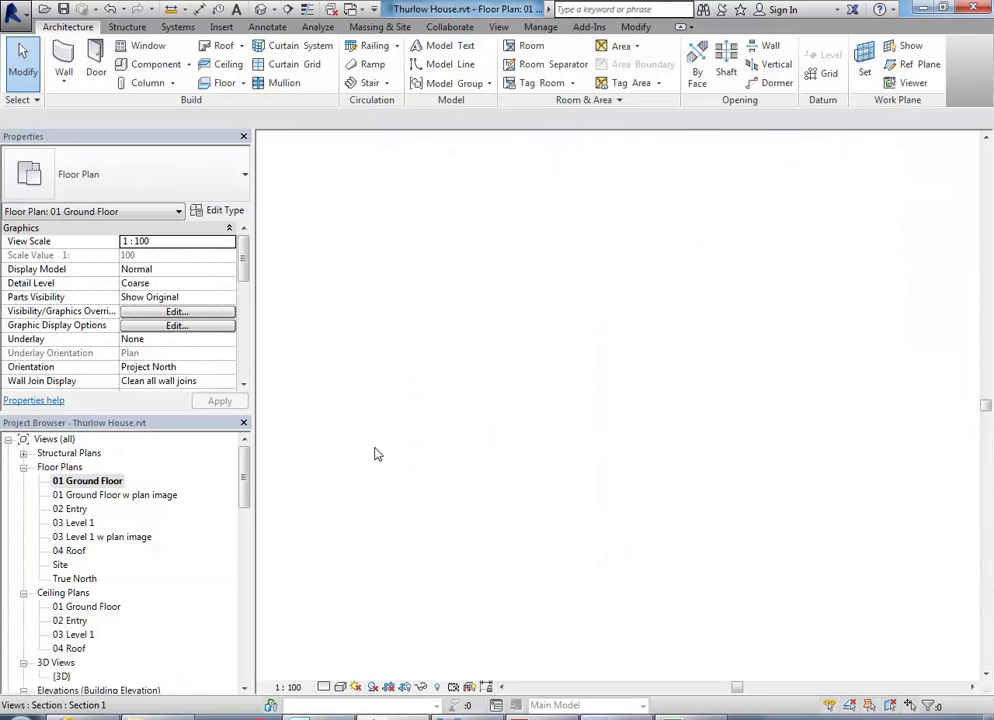
pyautogui.scroll(5, 378, 455)
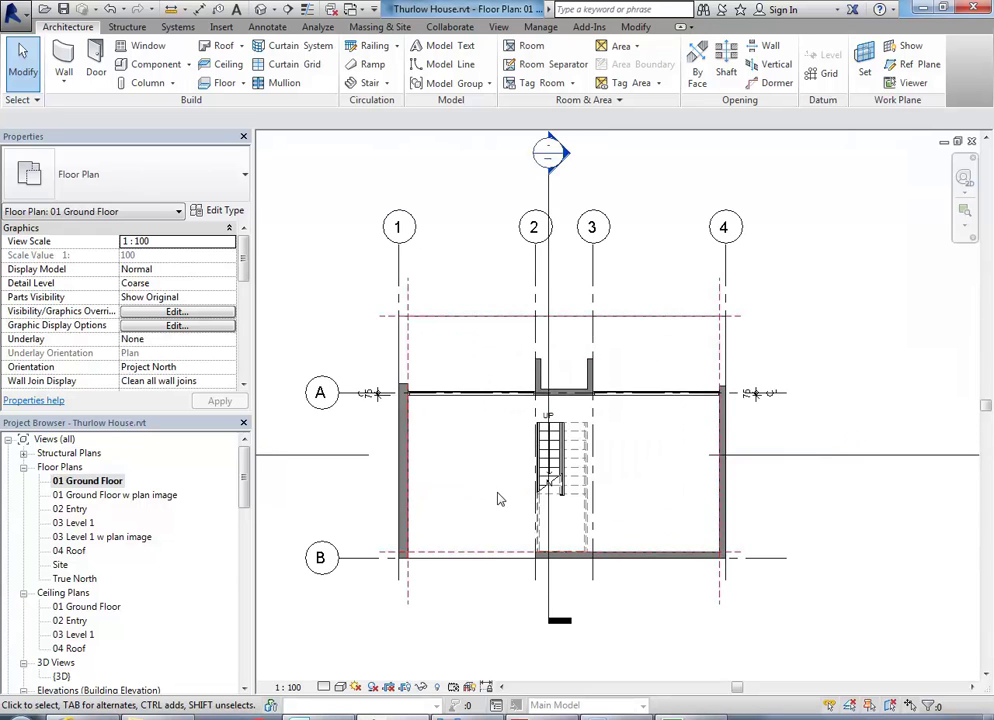
pyautogui.click(271, 9)
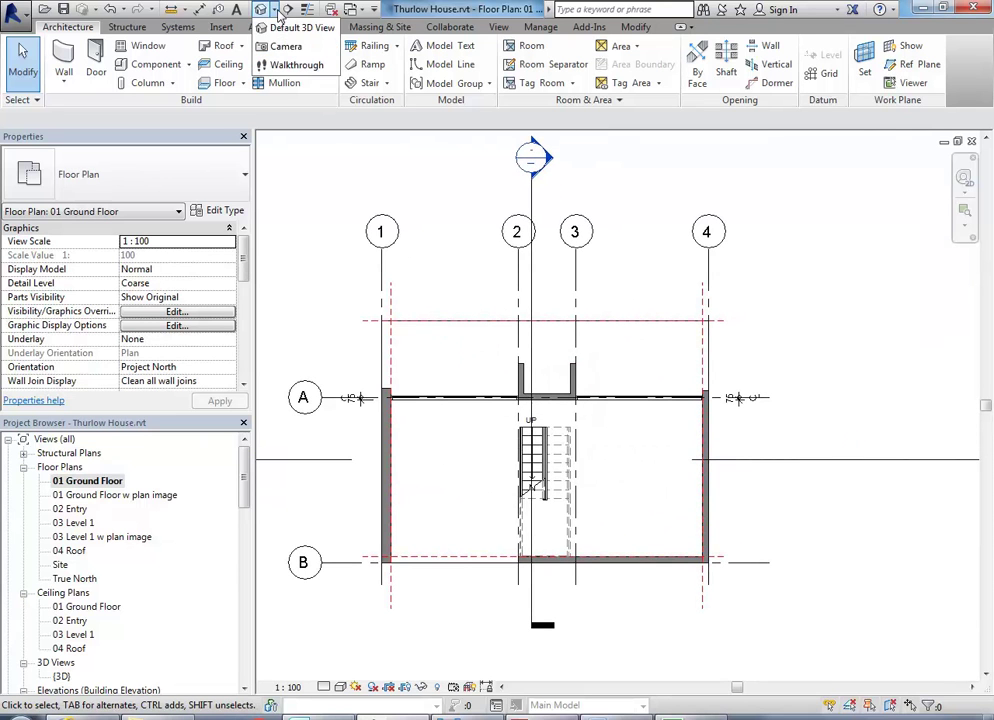
pyautogui.click(285, 49)
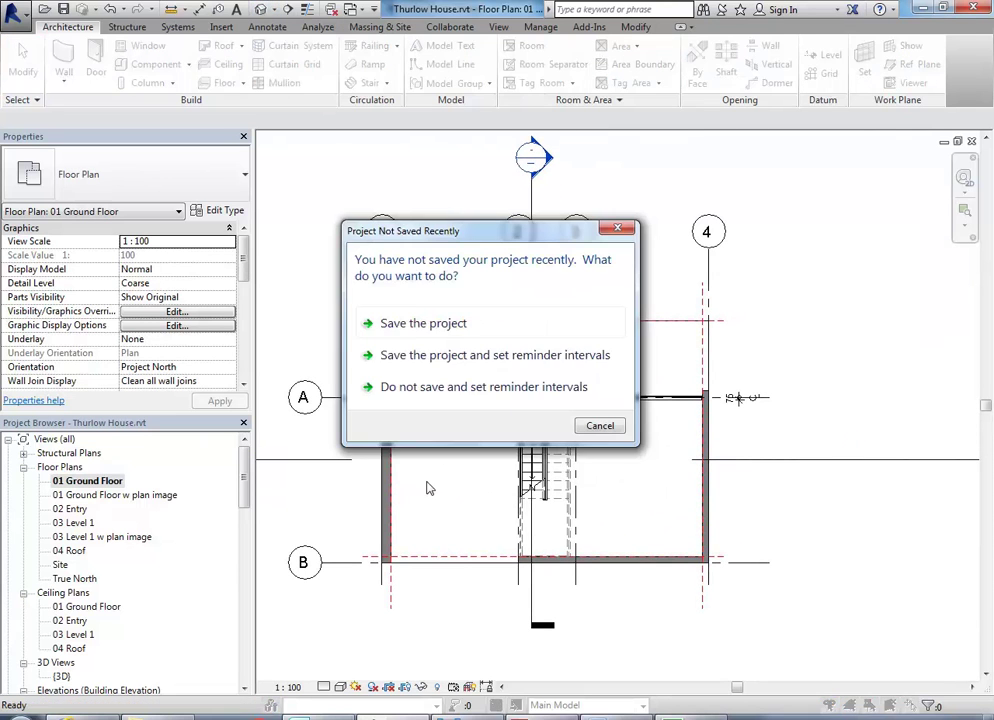
pyautogui.click(583, 424)
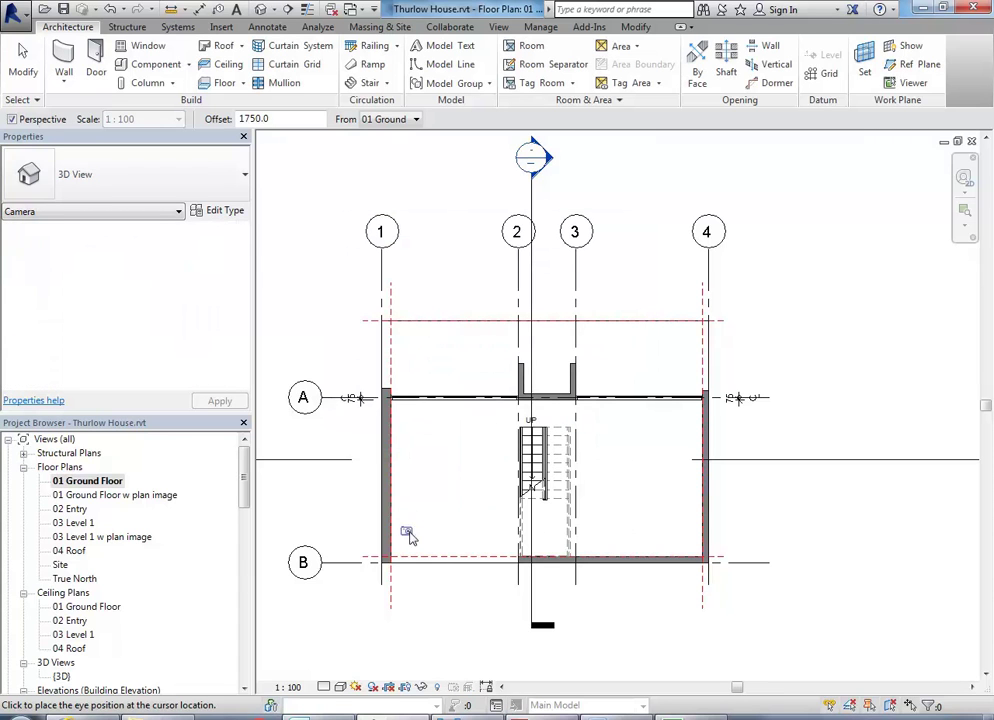
pyautogui.click(416, 533)
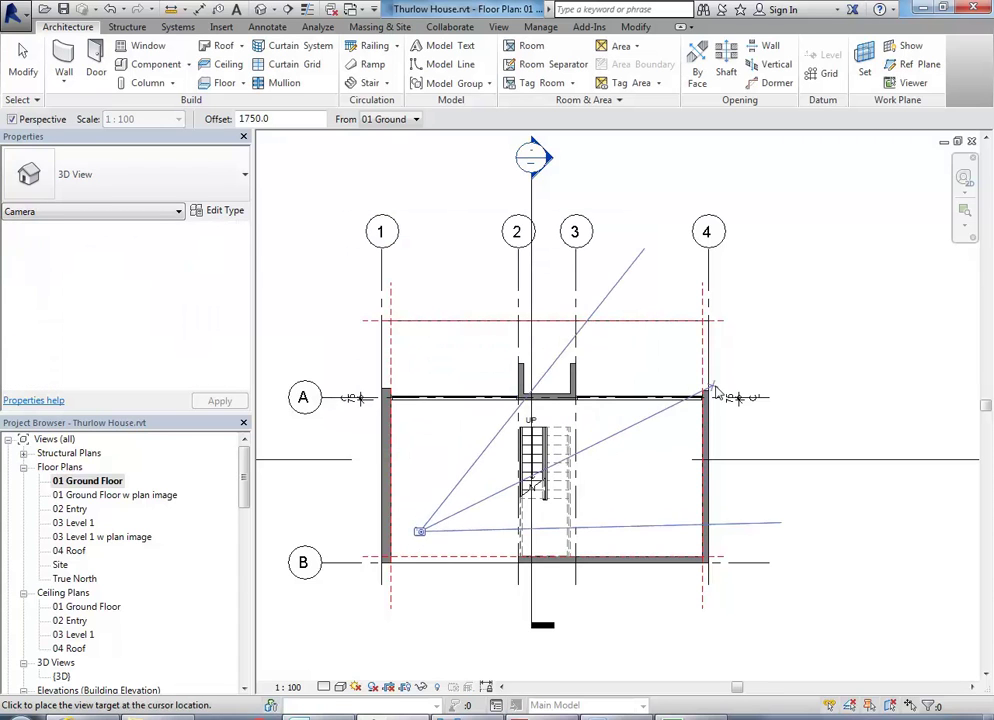
pyautogui.click(716, 393)
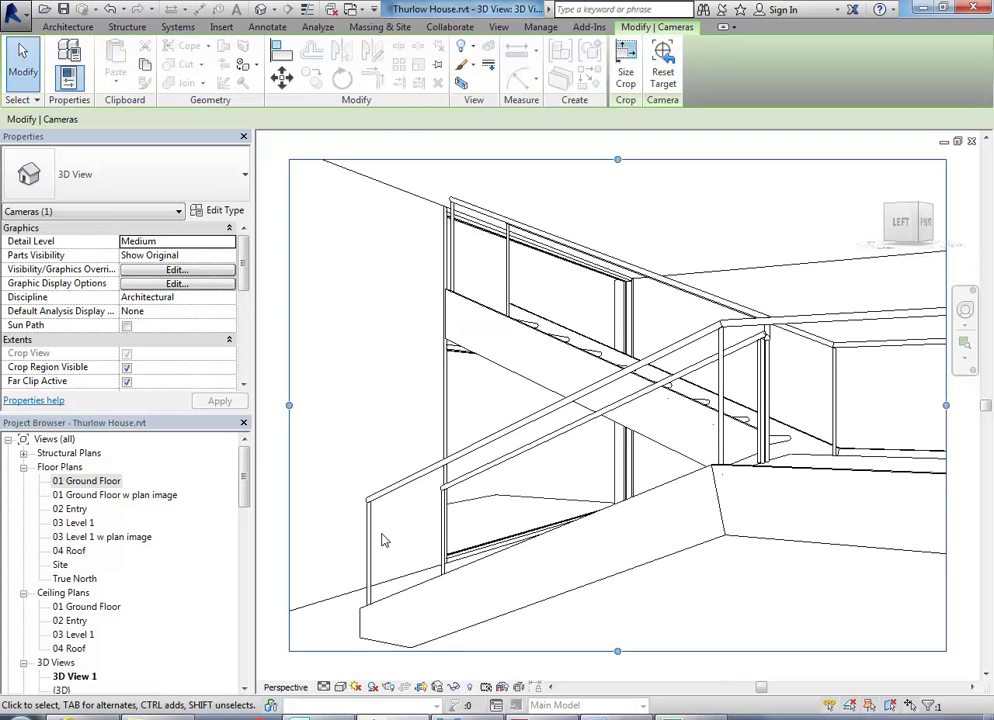
# - Compare the stair in the camera view with the whole reference photo in Windows Photo Viewer, and return to the Revit model
pyautogui.keyDown('shift'); pyautogui.moveTo(385, 545); pyautogui.dragTo(566, 531, button='middle'); pyautogui.keyUp('shift')
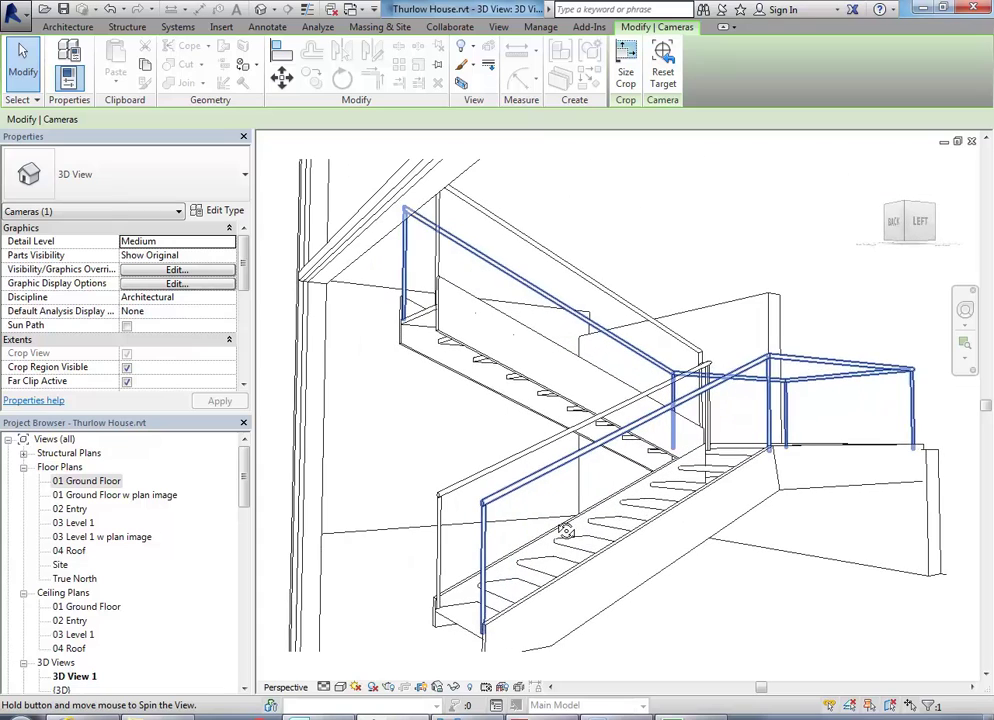
pyautogui.click(452, 717)
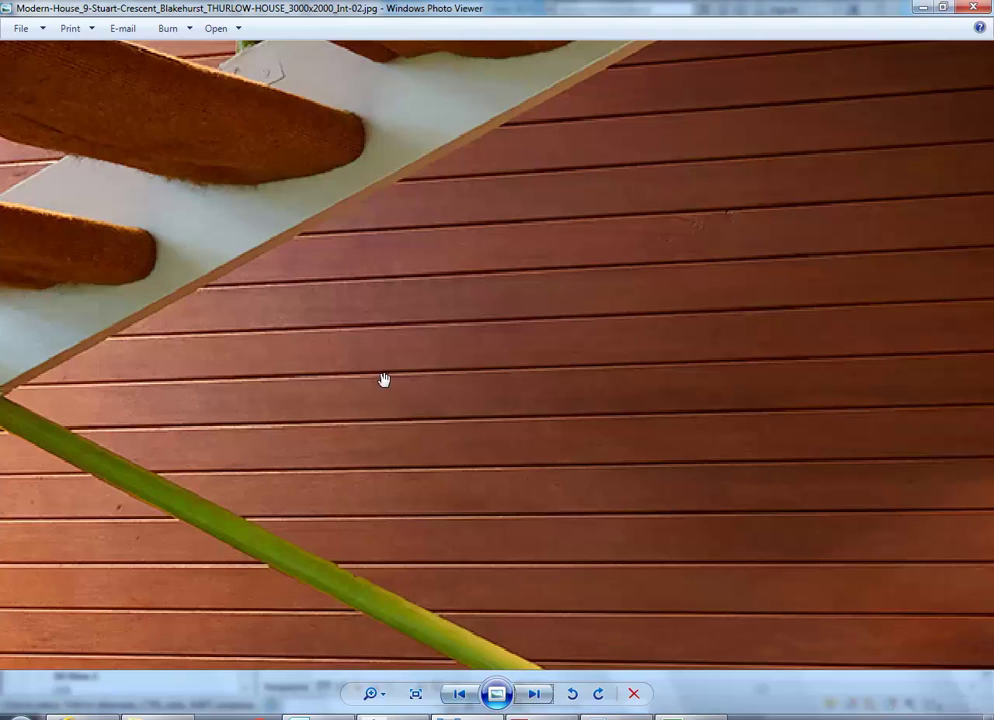
pyautogui.scroll(-6, 385, 382)
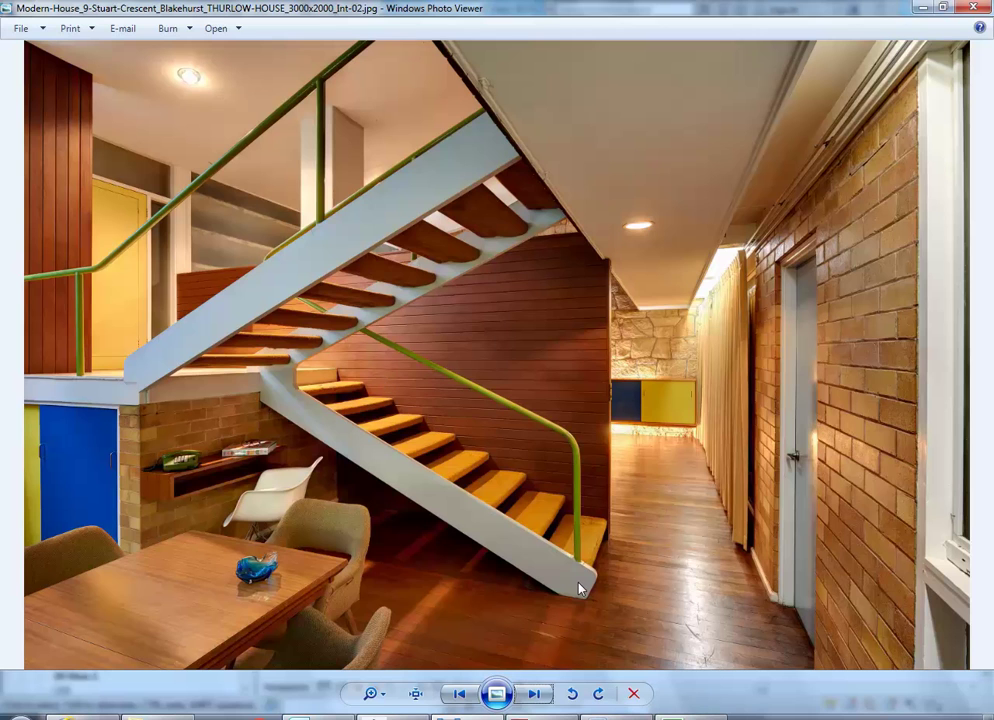
pyautogui.hotkey('alt', 'Tab')
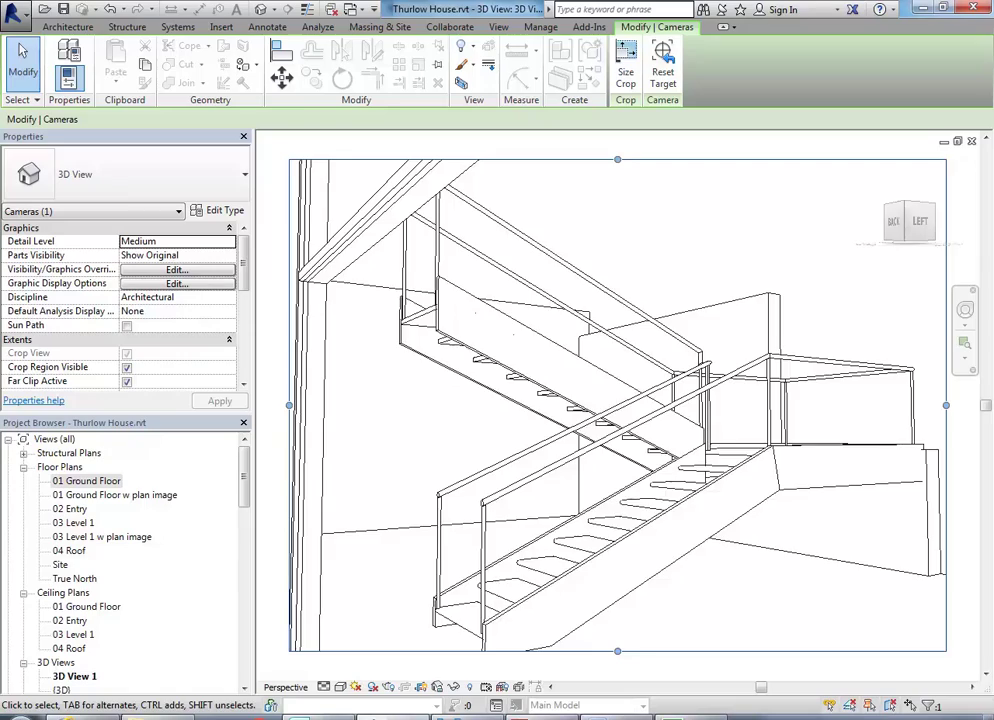
# - Reposition the camera with the SteeringWheels so both stair flights are seen from the same side as in the reference photo
pyautogui.keyDown('shift'); pyautogui.moveTo(468, 528); pyautogui.dragTo(540, 500, button='middle'); pyautogui.keyUp('shift')
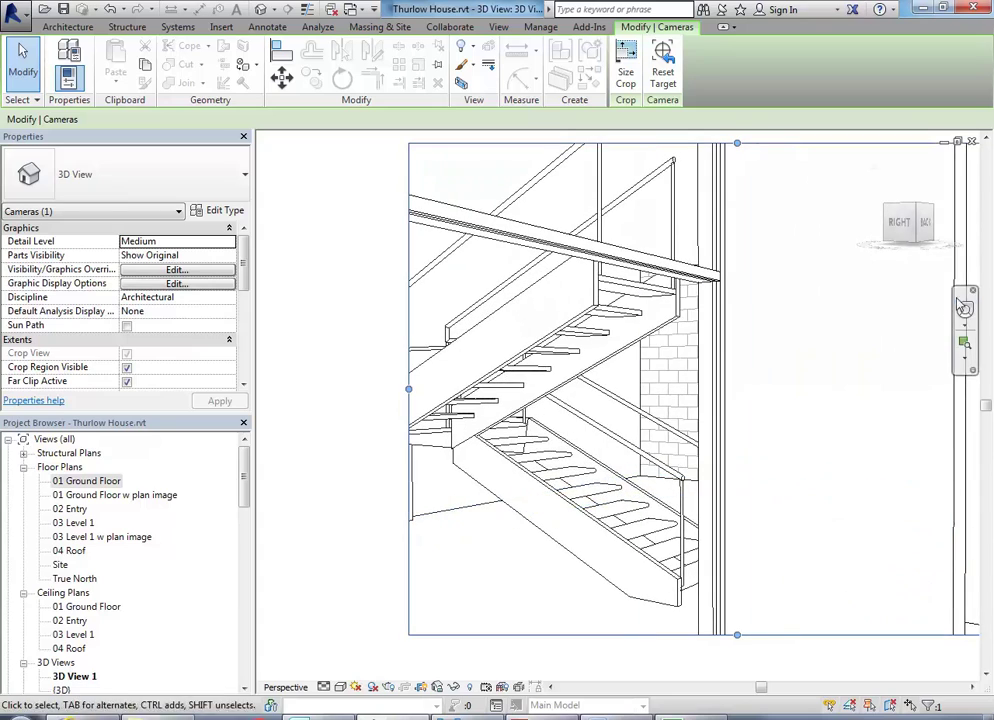
pyautogui.click(966, 310)
pyautogui.moveTo(510, 480); pyautogui.dragTo(694, 484)
pyautogui.moveTo(783, 423); pyautogui.dragTo(442, 440)
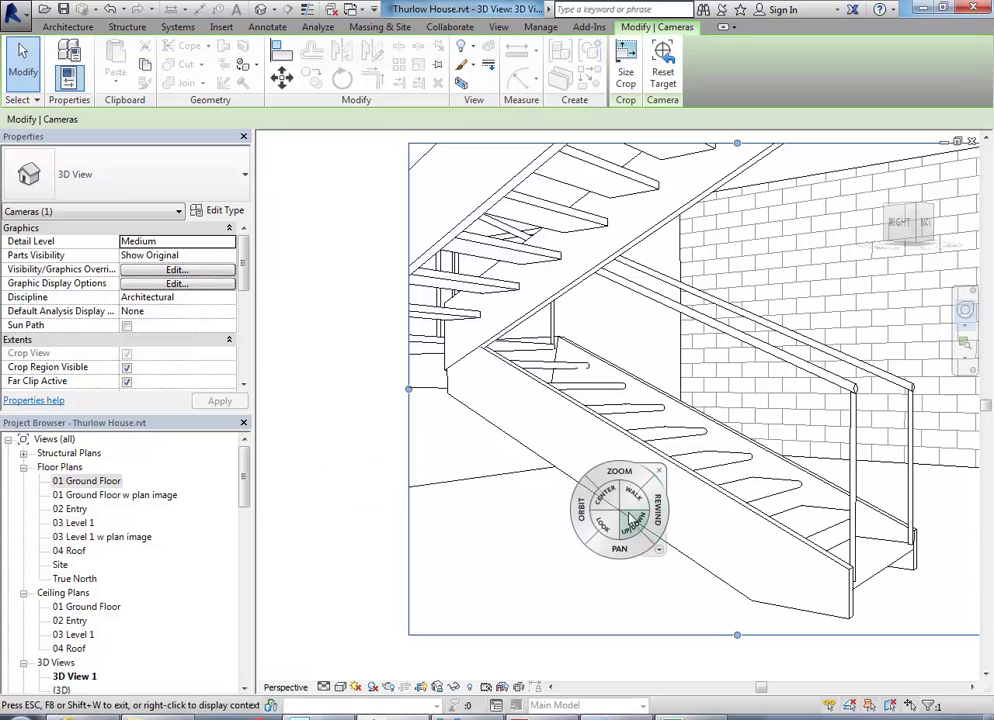
pyautogui.moveTo(619, 578); pyautogui.dragTo(619, 626)
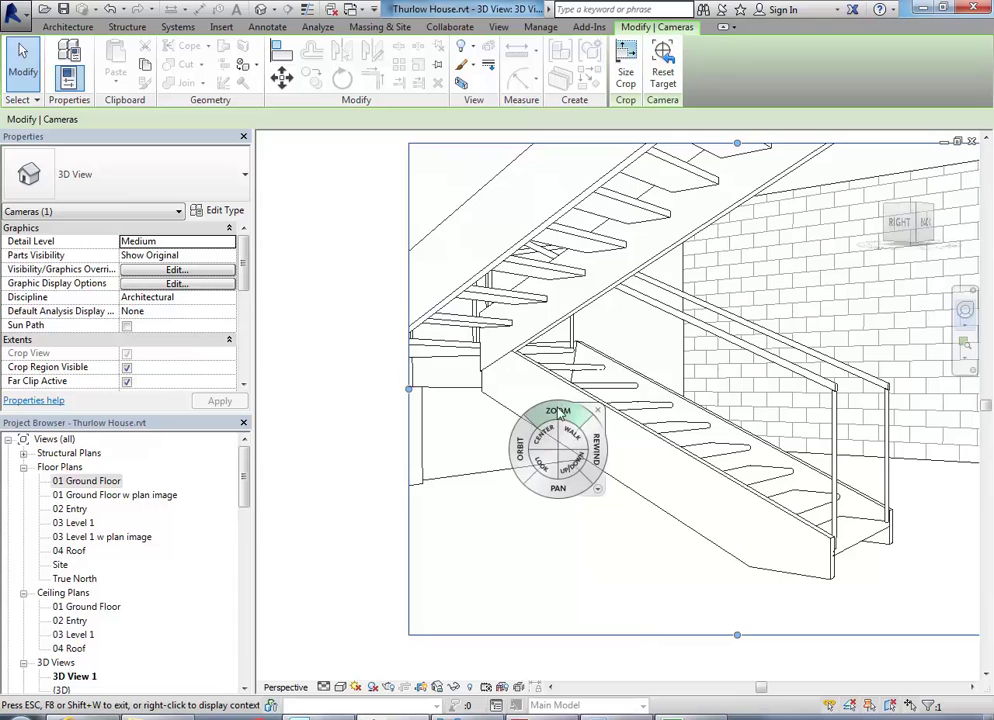
pyautogui.moveTo(565, 500); pyautogui.dragTo(578, 540)
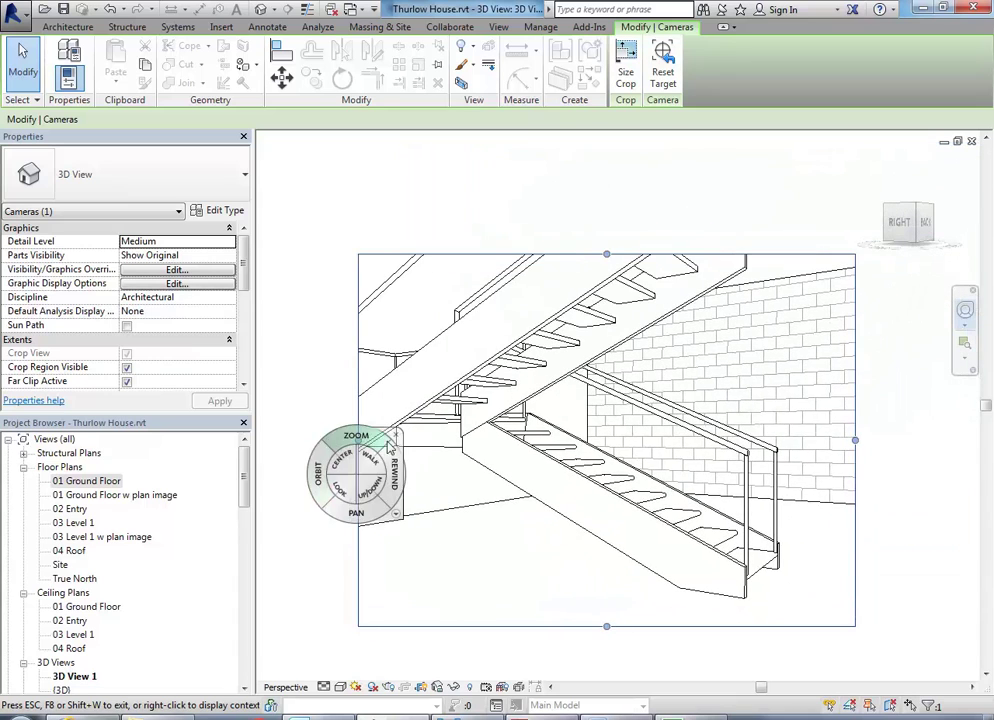
pyautogui.click(398, 435)
# - Extend the camera view's crop region outward beside the landing and upward to include more of the landing and upper flight
pyautogui.moveTo(358, 441); pyautogui.dragTo(273, 449)
pyautogui.scroll(-1, 405, 495)
pyautogui.moveTo(405, 495); pyautogui.dragTo(580, 486, button='middle')
pyautogui.moveTo(701, 304)
pyautogui.mouseDown()
pyautogui.moveTo(701, 222)
pyautogui.moveTo(647, 261)
pyautogui.mouseUp()
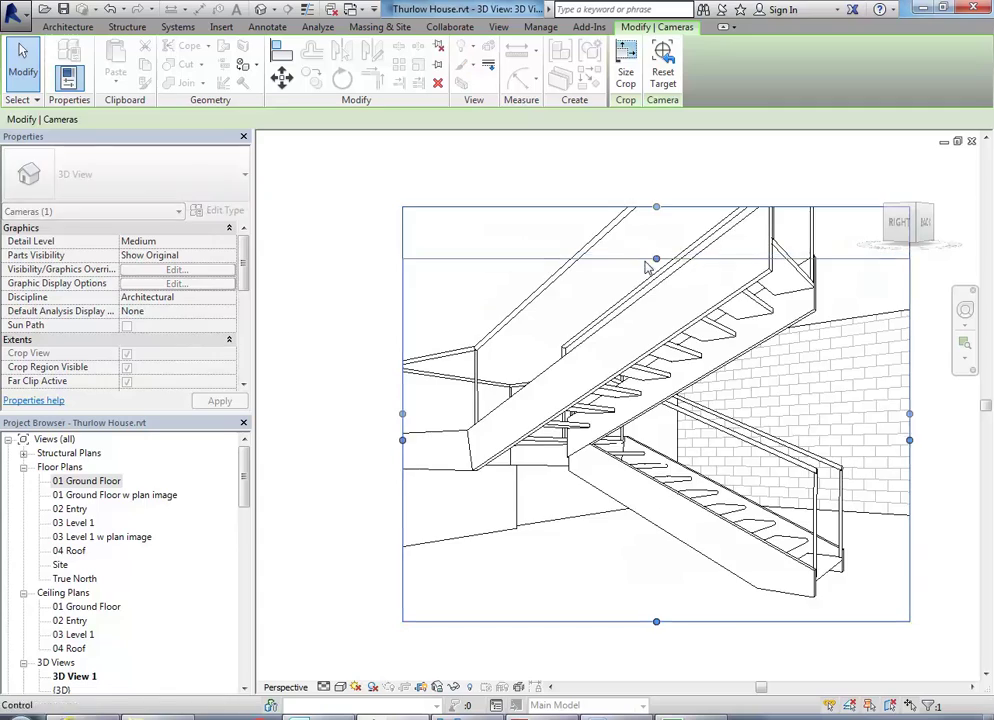
pyautogui.moveTo(610, 295); pyautogui.dragTo(537, 288, button='middle')
# - Set the camera view's visual style to Shaded
pyautogui.press('s')
pyautogui.press('d')
pyautogui.scroll(1, 542, 479)
pyautogui.moveTo(545, 478); pyautogui.dragTo(572, 481, button='middle')
pyautogui.moveTo(481, 512); pyautogui.dragTo(481, 577, button='middle')
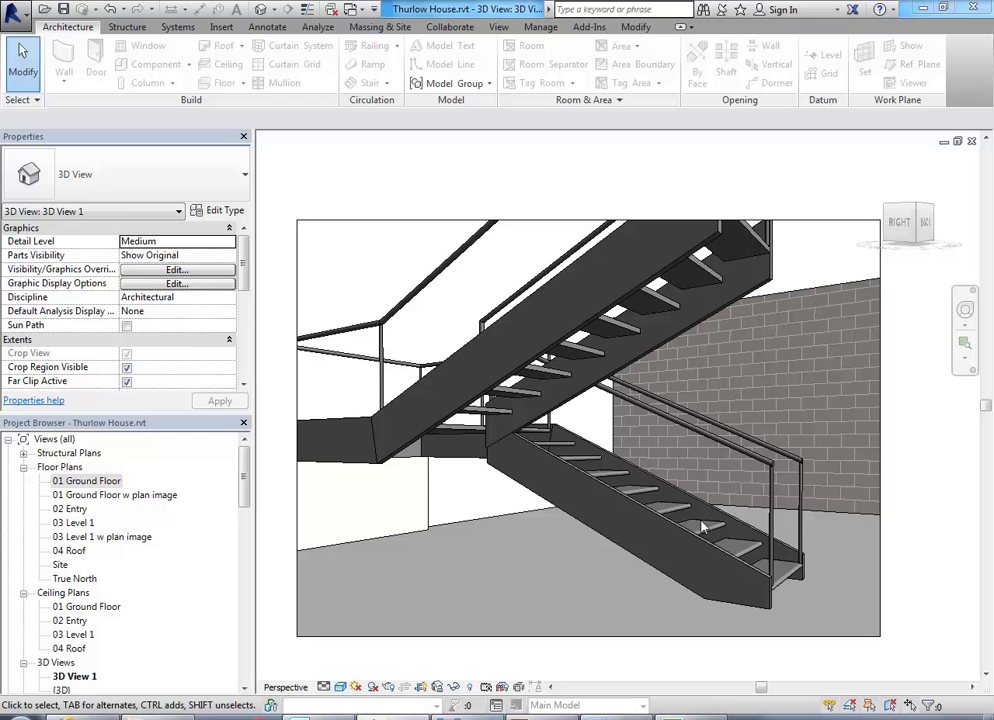
# - Examine the pipe railings, rounded treads and landing of the stair in the shaded camera view
pyautogui.moveTo(803, 544); pyautogui.dragTo(773, 536, button='middle')
pyautogui.scroll(1, 765, 522)
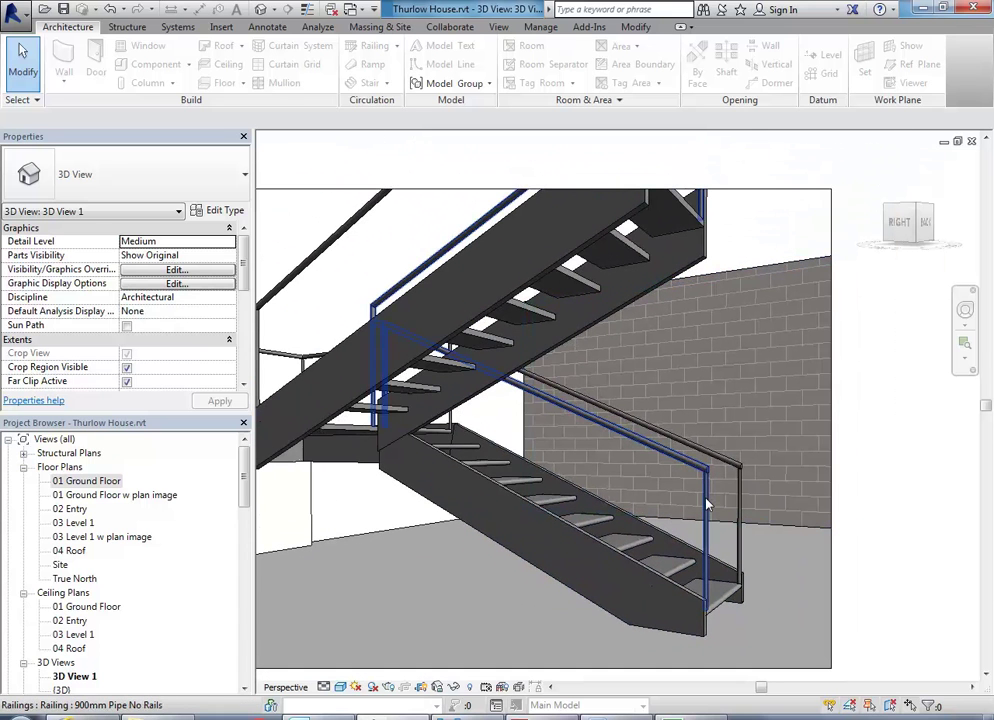
pyautogui.moveTo(701, 487); pyautogui.dragTo(695, 481, button='middle')
pyautogui.scroll(2, 695, 481)
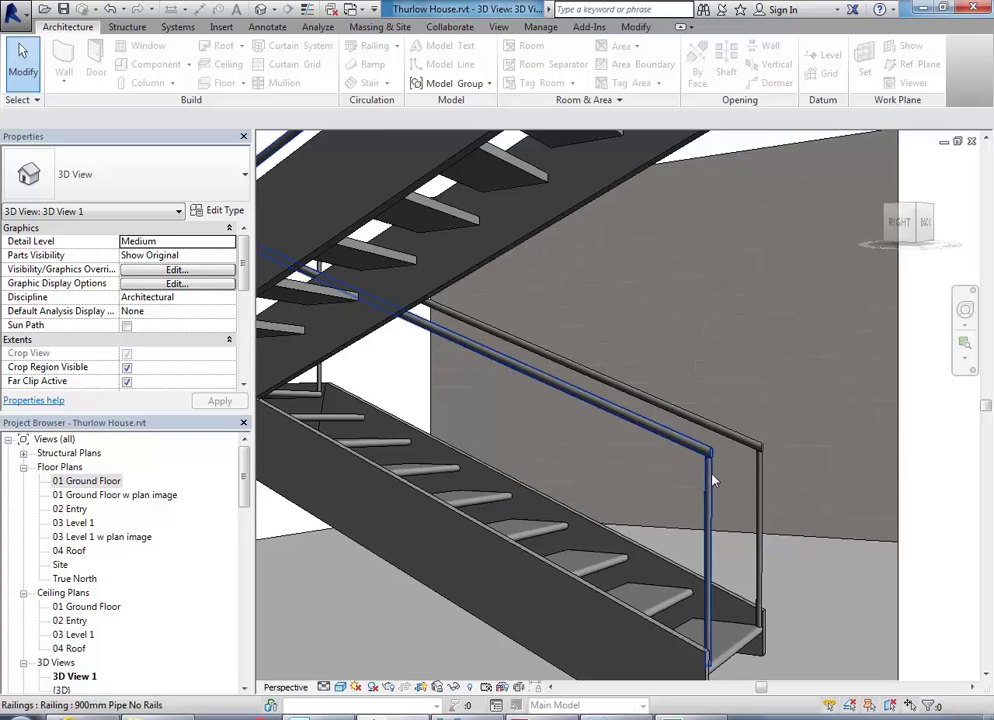
pyautogui.scroll(-1, 557, 524)
pyautogui.scroll(-2, 583, 522)
pyautogui.moveTo(557, 595); pyautogui.dragTo(608, 576, button='middle')
pyautogui.scroll(-3, 638, 606)
pyautogui.scroll(1, 517, 581)
pyautogui.moveTo(511, 578); pyautogui.dragTo(520, 589, button='middle')
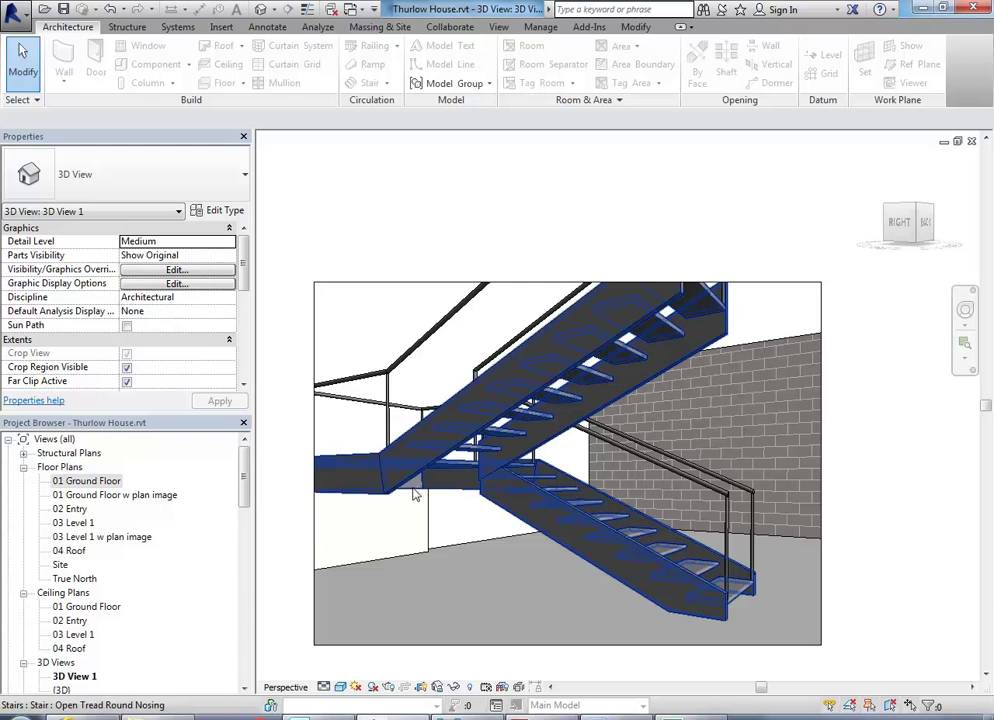
pyautogui.moveTo(410, 491); pyautogui.dragTo(437, 541, button='middle')
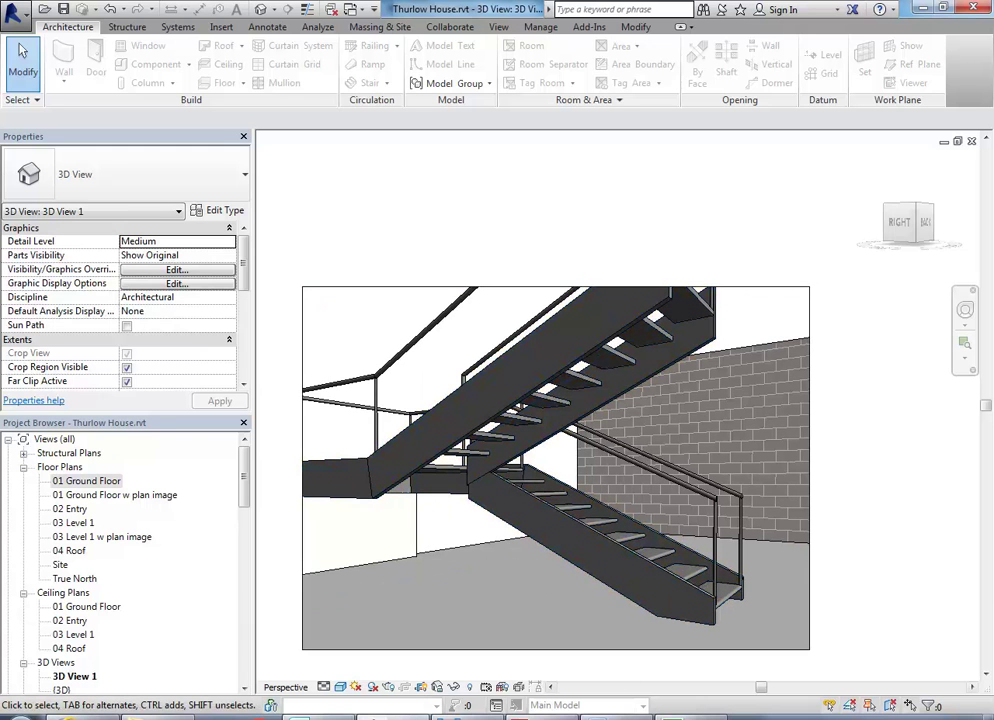